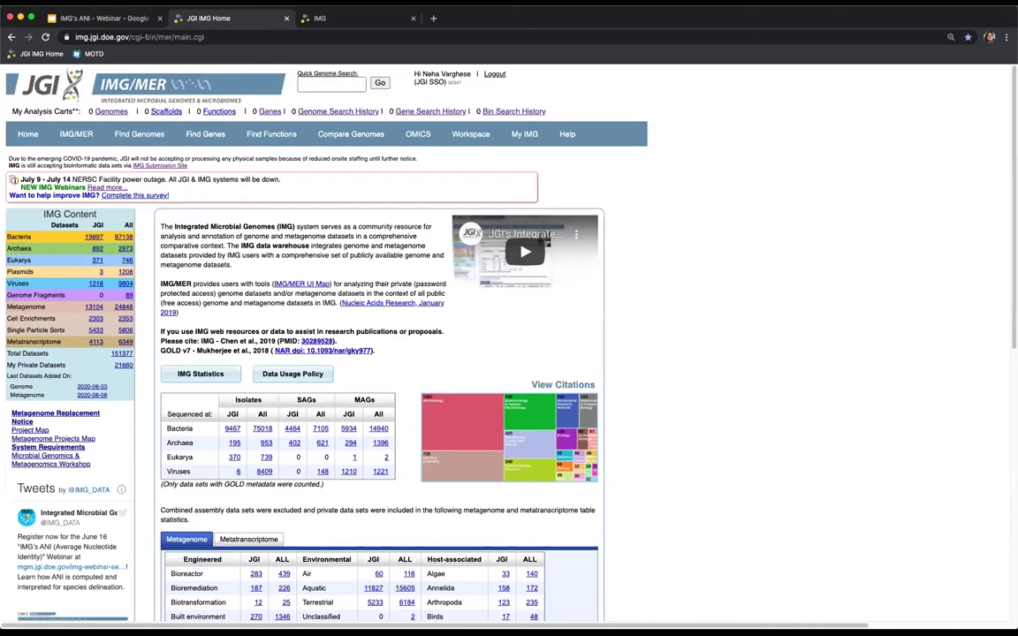
- Open Compare Genomes > Avg Nucleotide Ident. to reach the ANI overview page
mouse_move(333, 134)
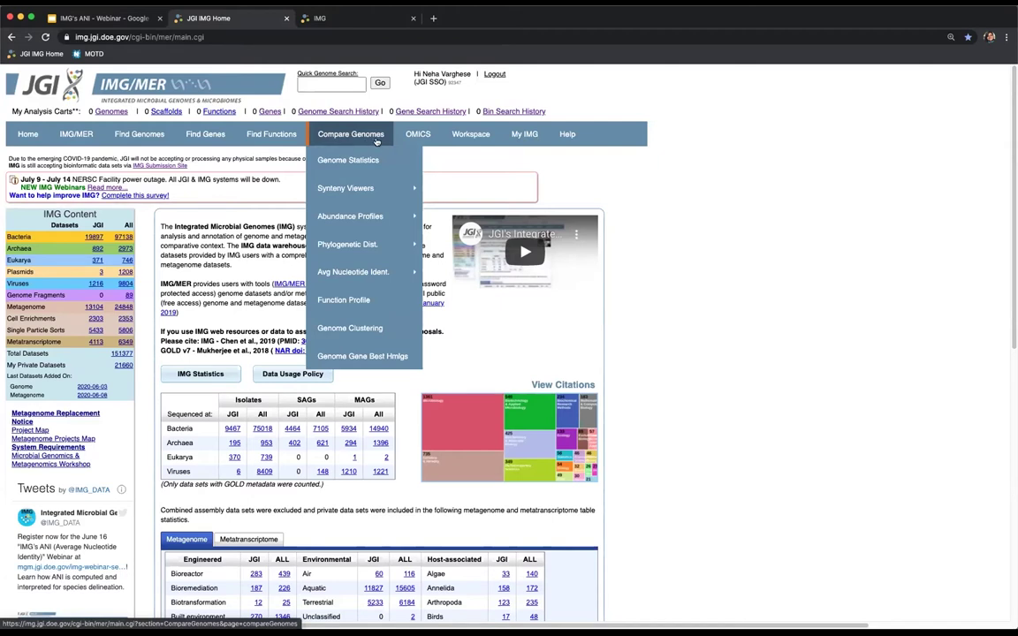
mouse_move(332, 272)
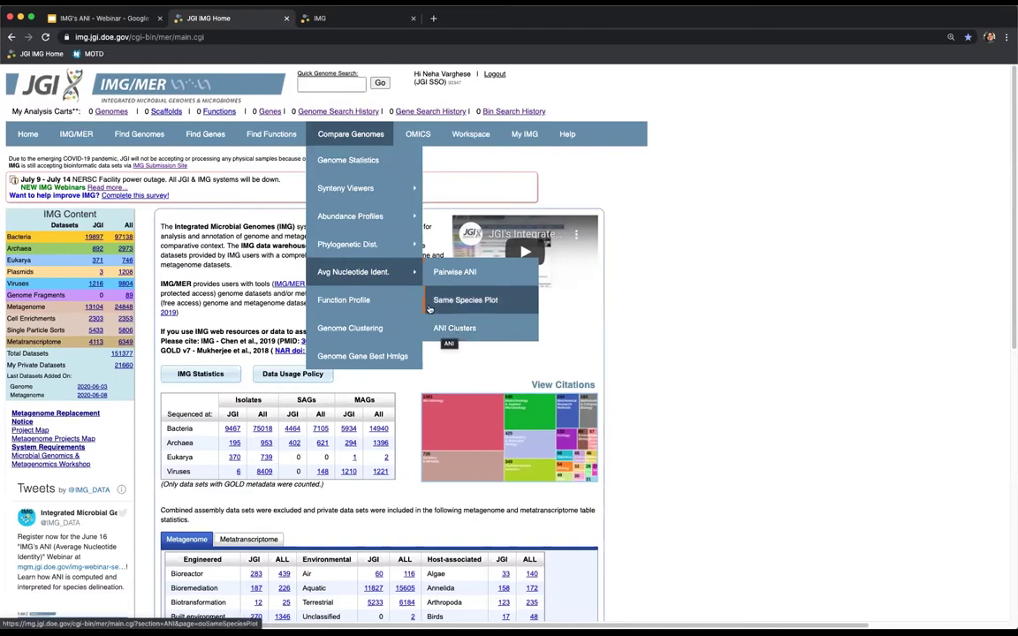
click(333, 274)
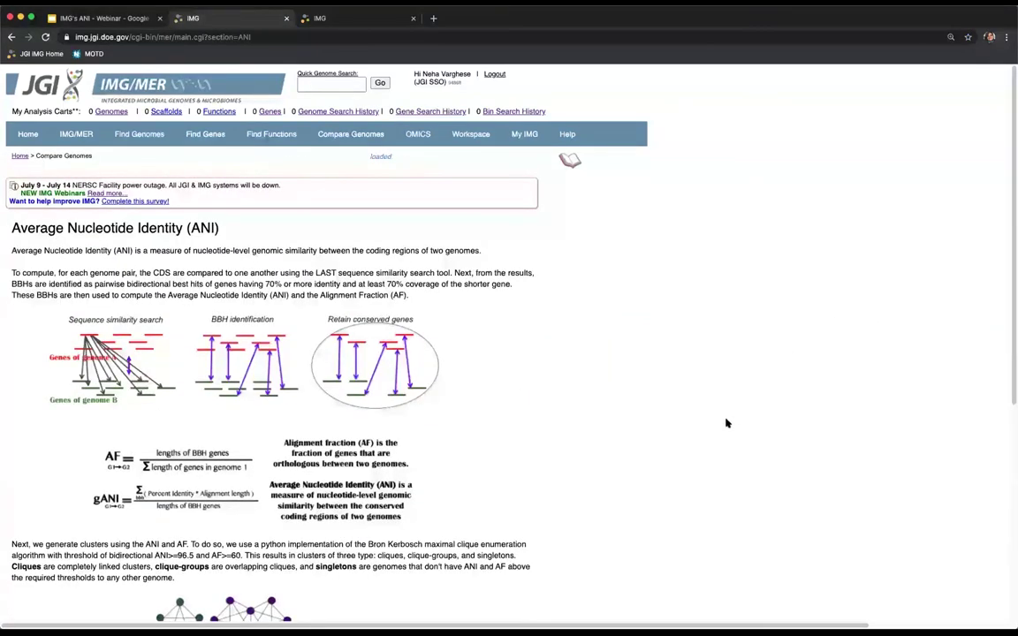
scroll(703, 409, down, 2)
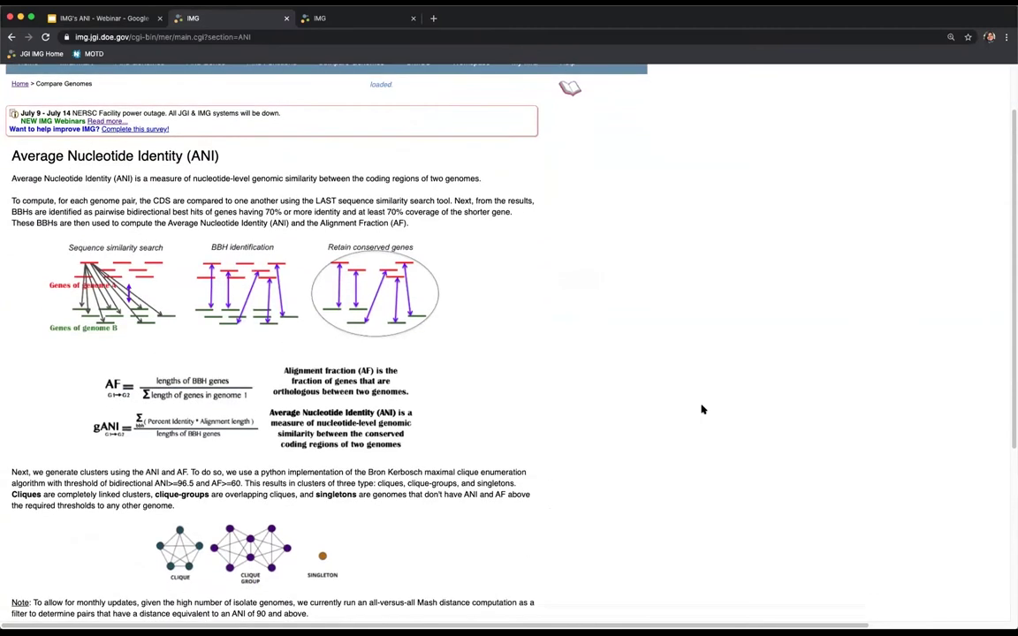
scroll(729, 442, down, 2)
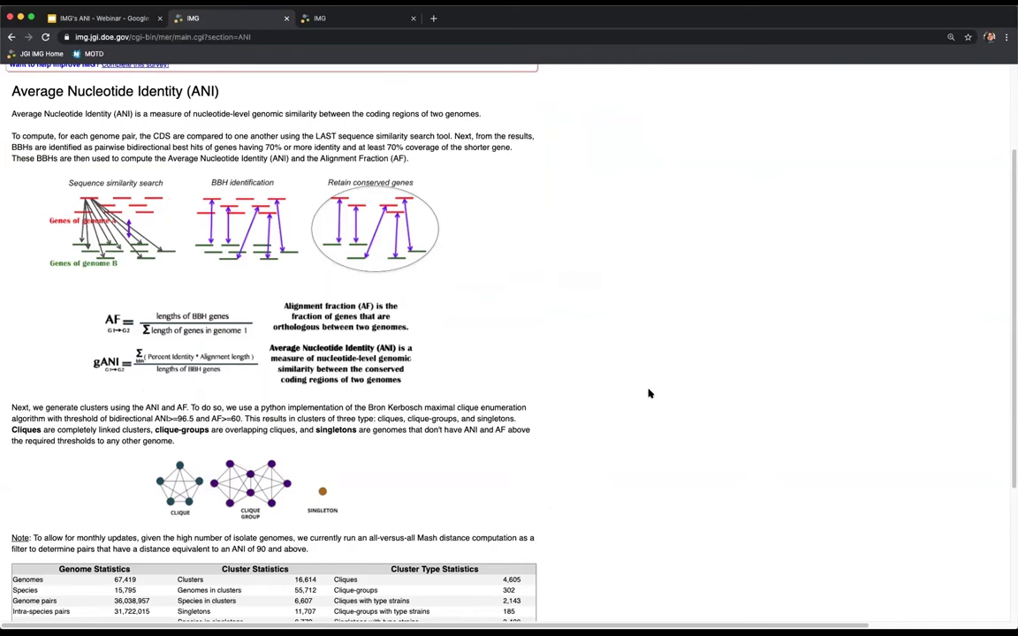
scroll(650, 406, down, 2)
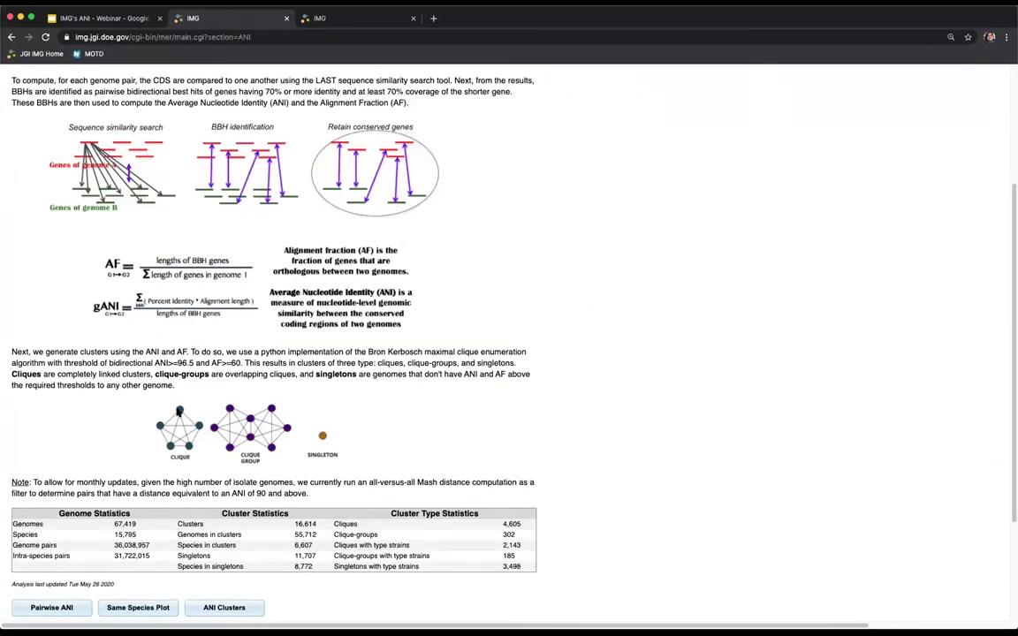
scroll(618, 450, down, 2)
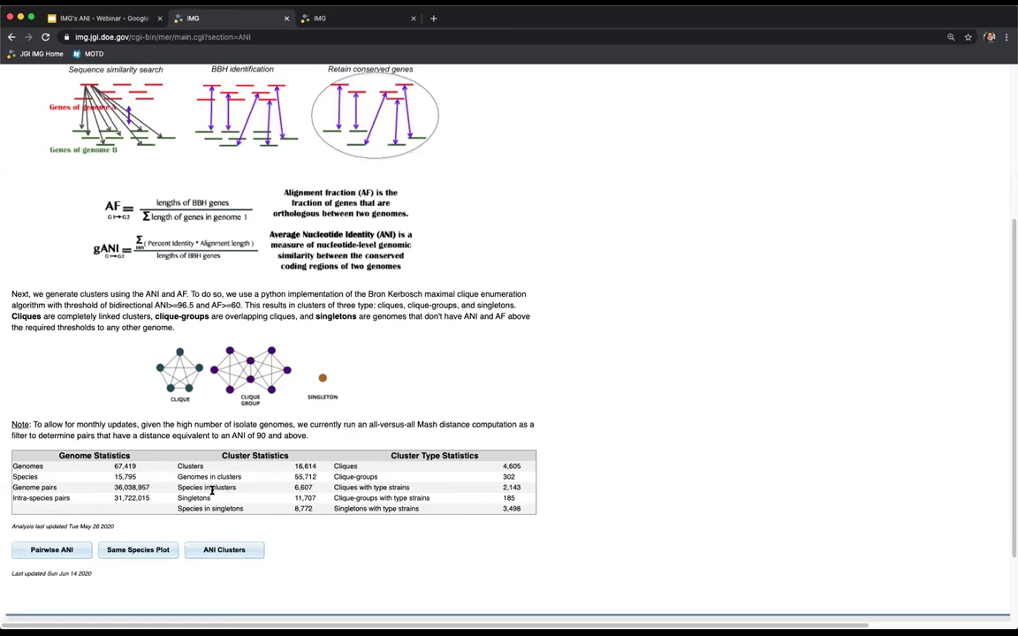
drag(294, 487, 312, 491)
click(12, 527)
click(23, 531)
- Return to the top of the ANI page and bring up the Find Genomes menu
scroll(367, 509, up, 3)
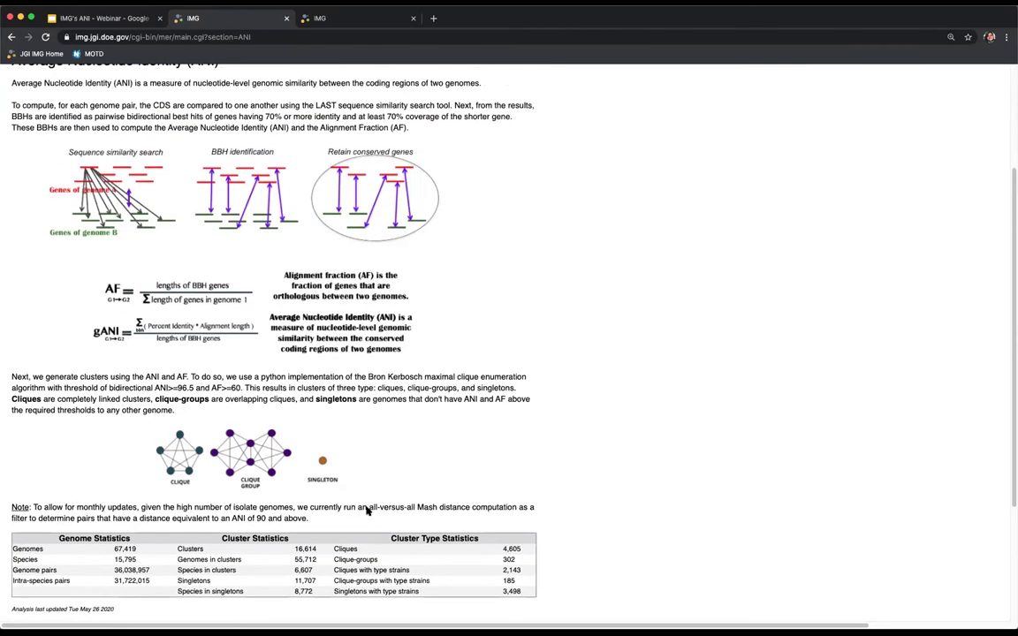
scroll(366, 509, up, 3)
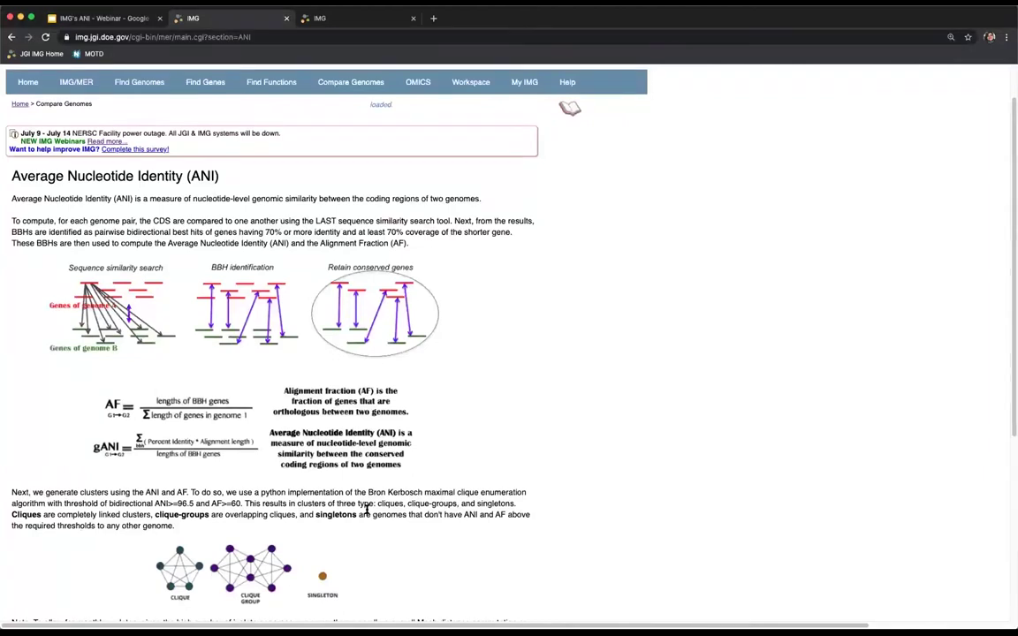
scroll(132, 543, down, 4)
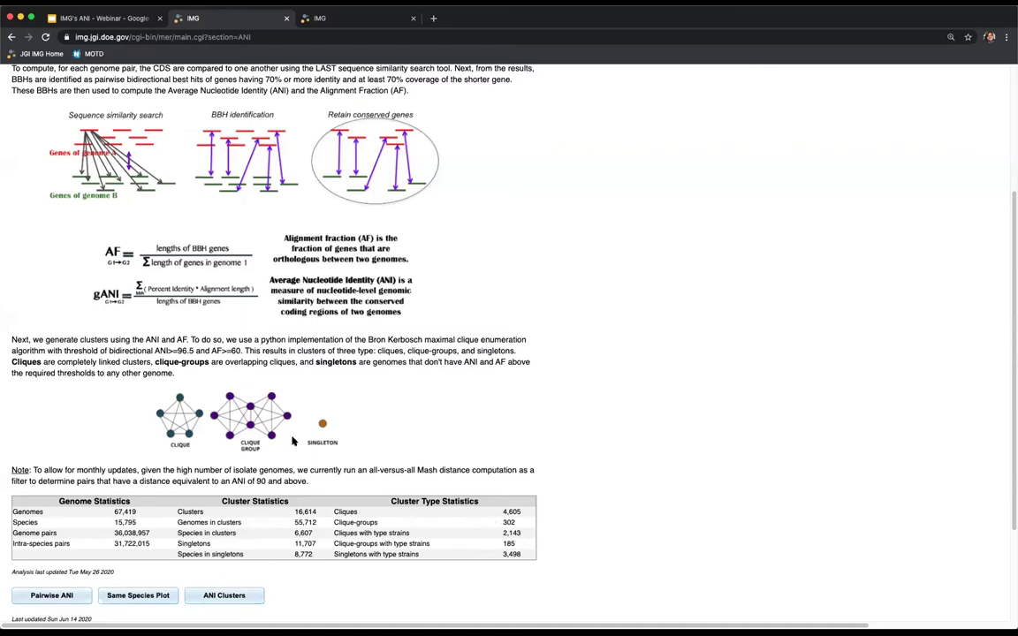
scroll(292, 437, up, 5)
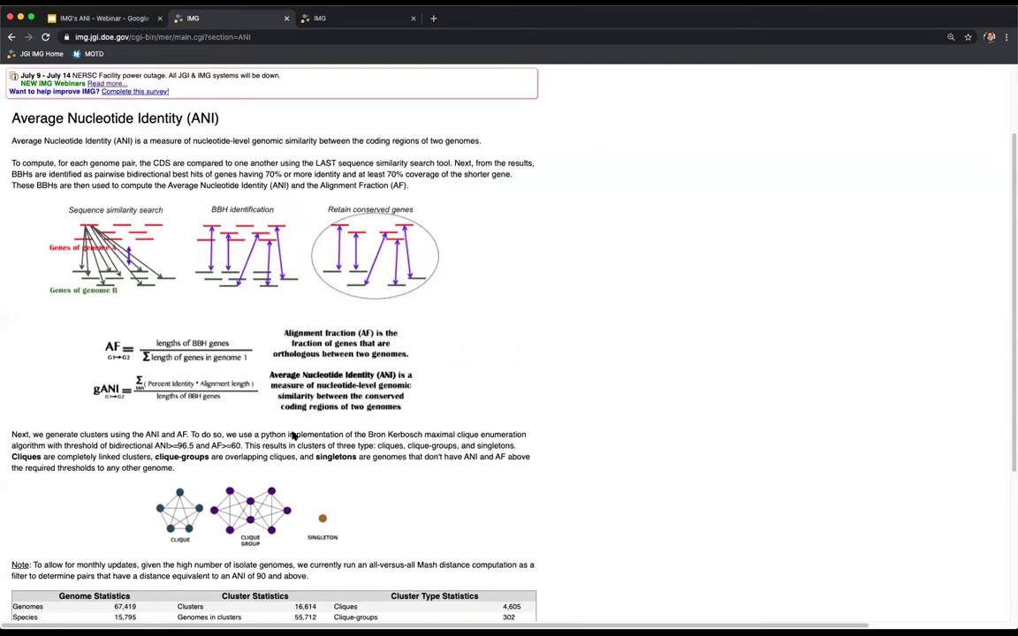
scroll(292, 435, up, 1)
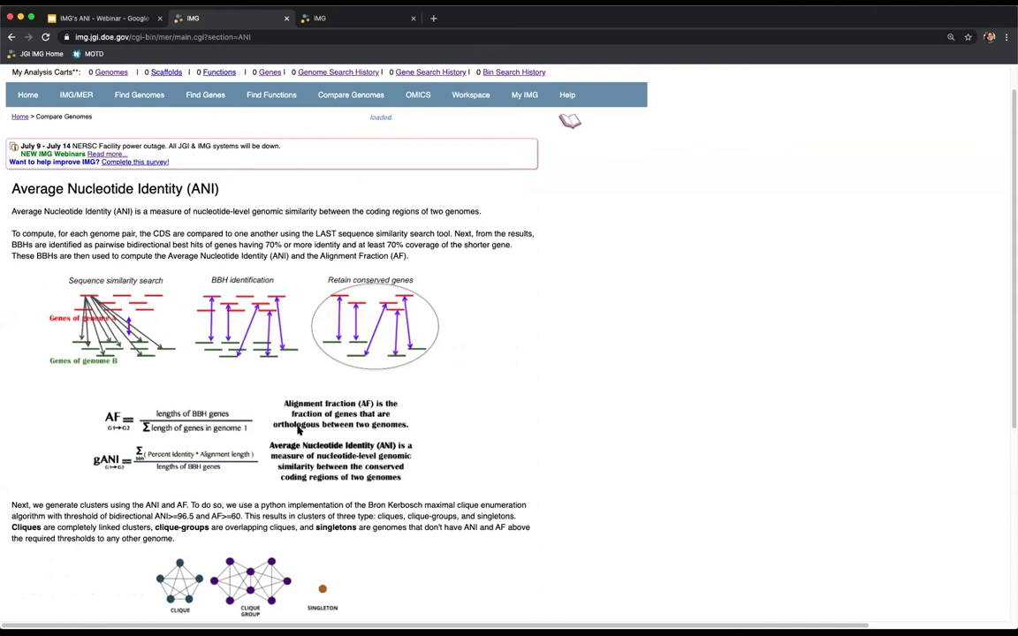
scroll(169, 375, up, 1)
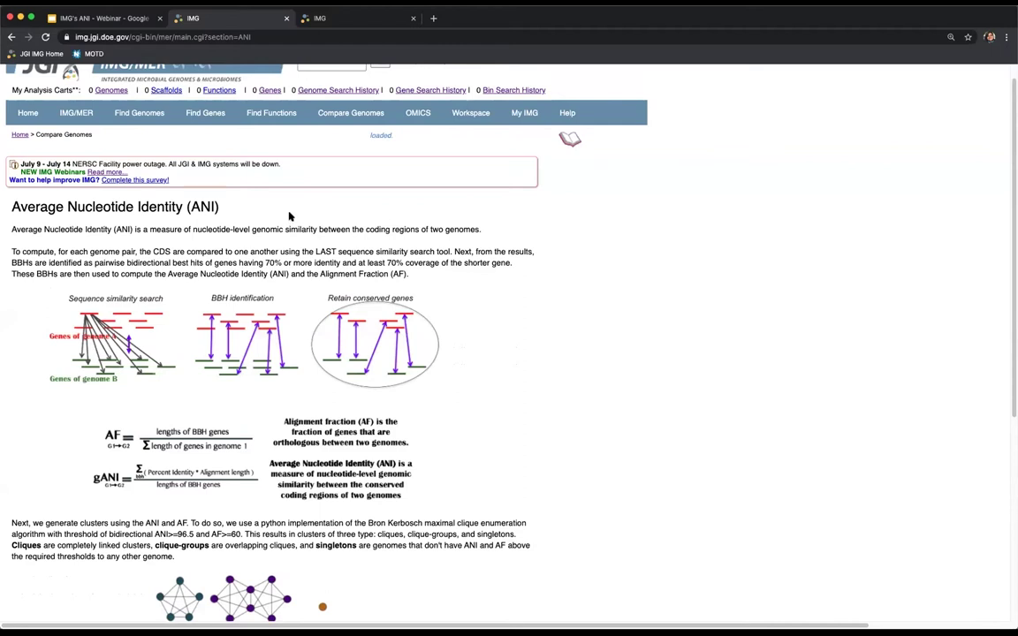
scroll(289, 216, up, 1)
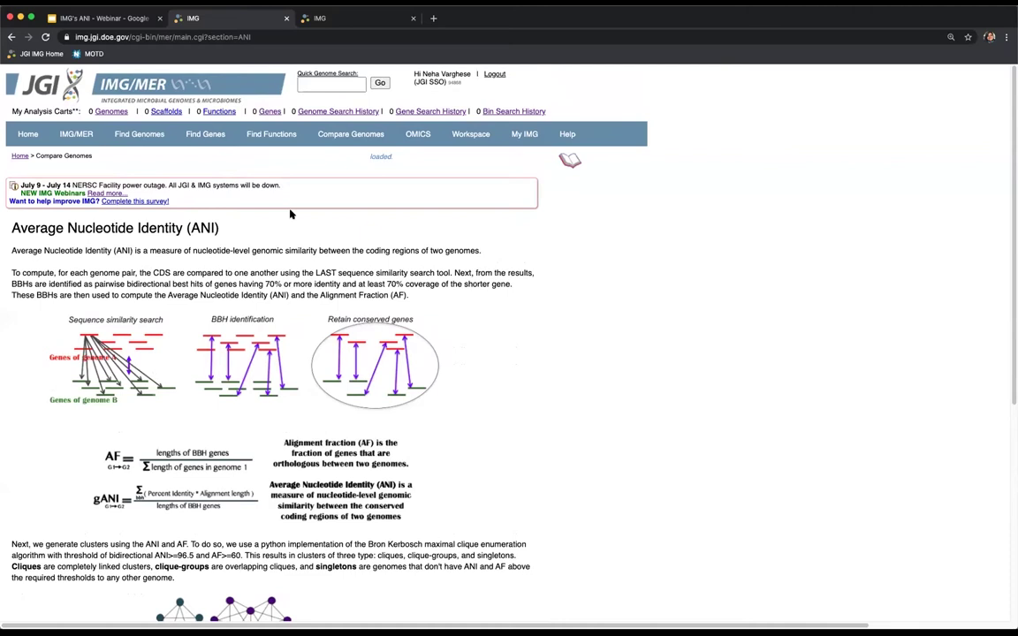
mouse_move(133, 135)
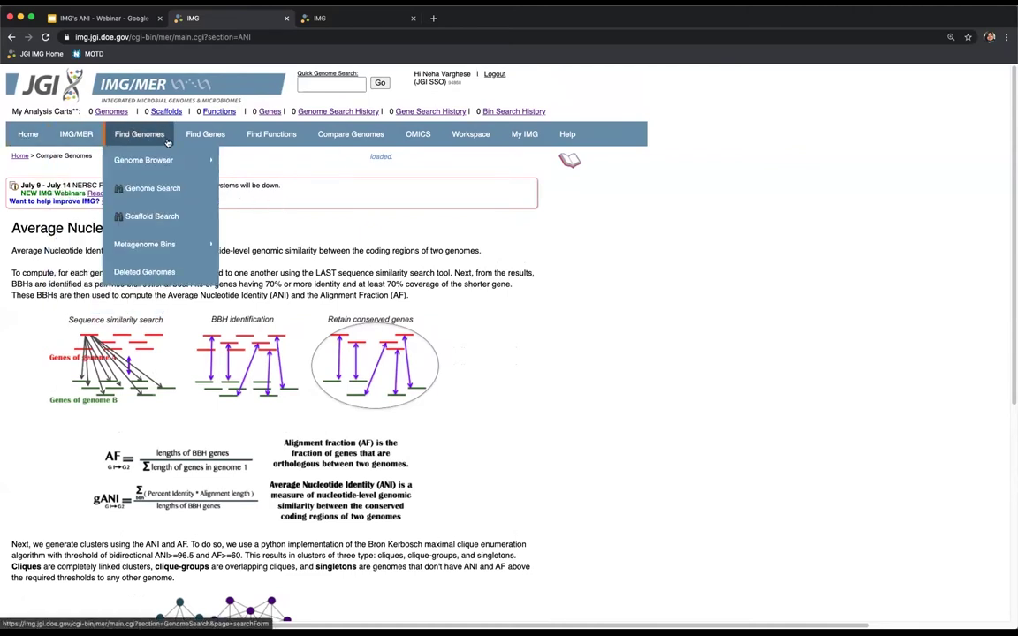
- Start an advanced genome search with the condition Taxonomy Species = Bradyrhizobium japonicum
click(198, 195)
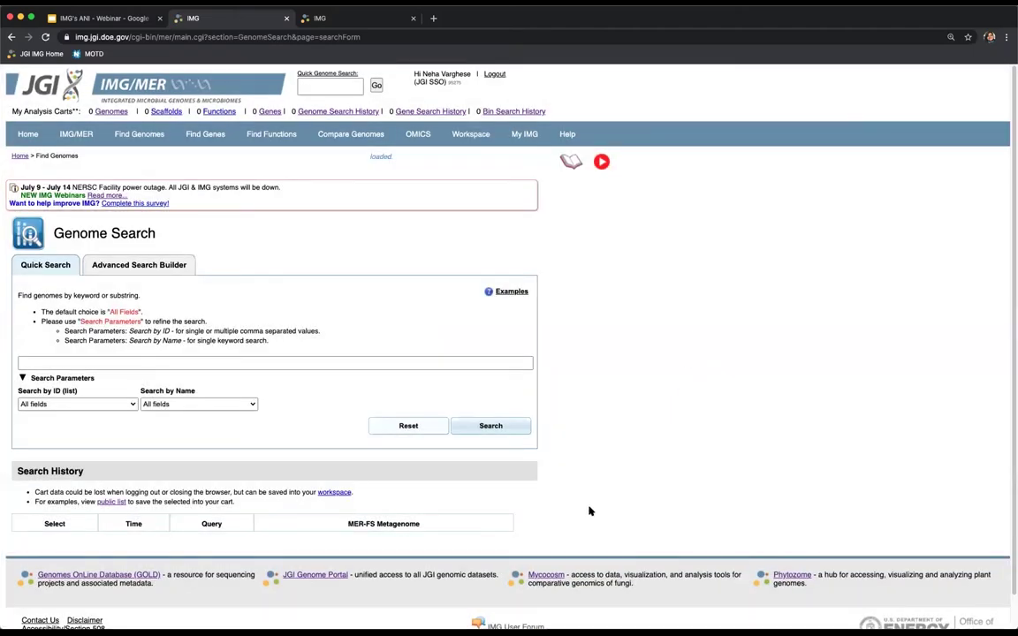
scroll(590, 510, down, 2)
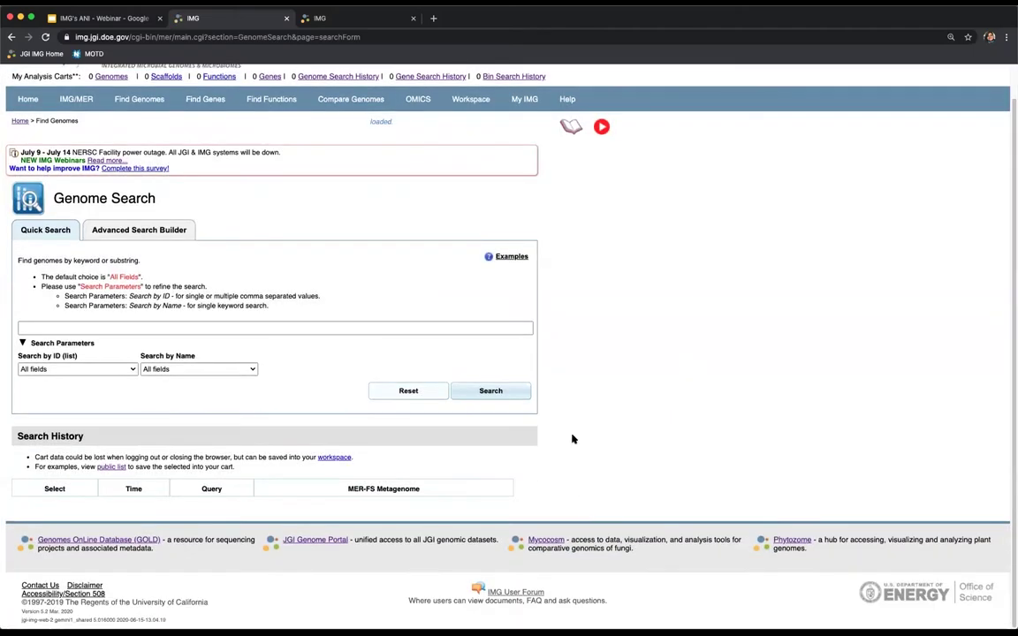
click(186, 230)
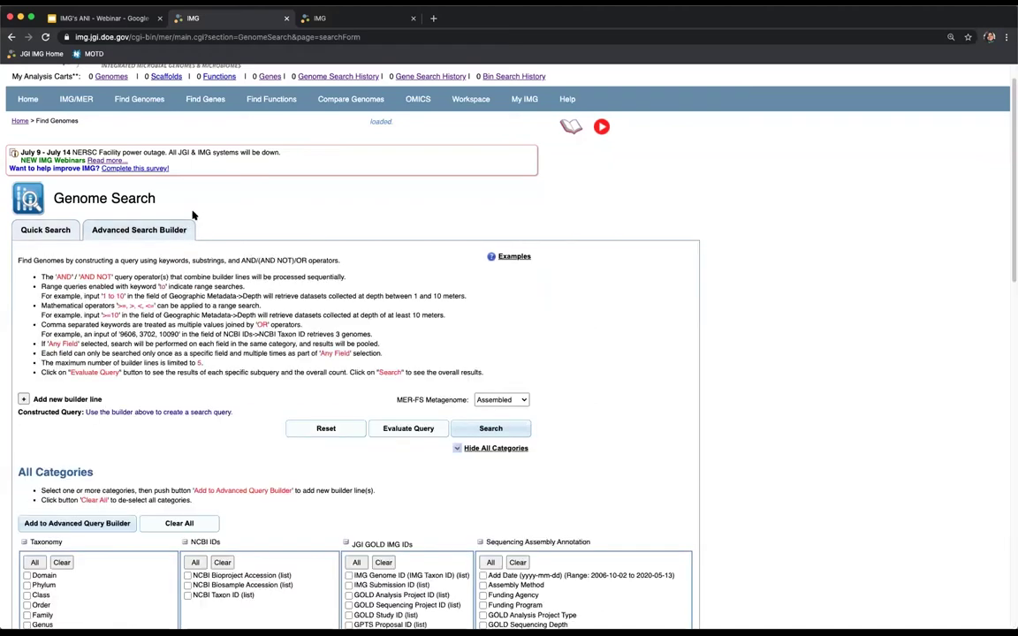
click(23, 399)
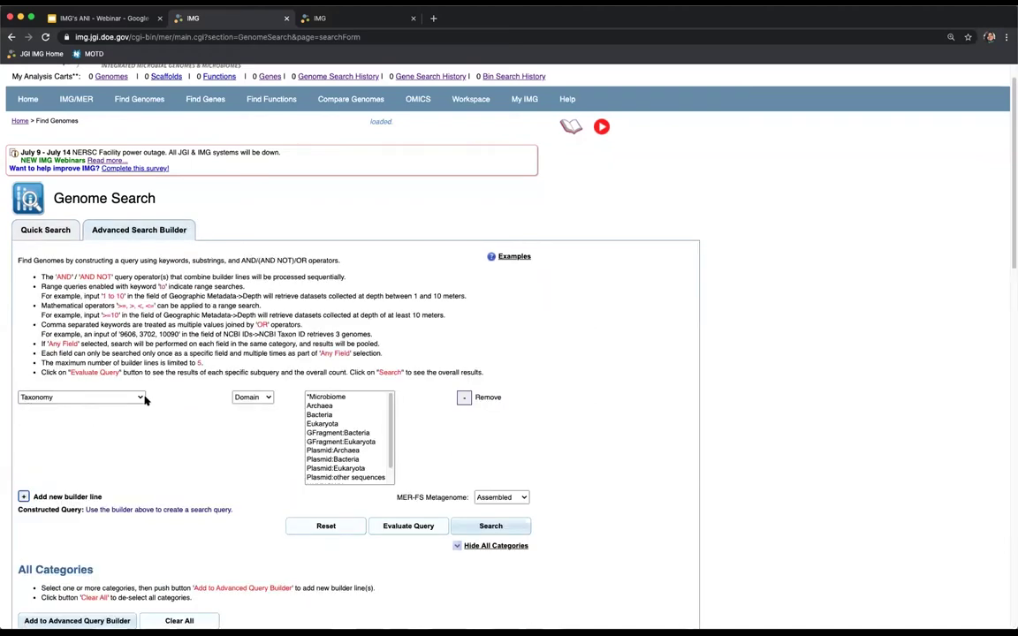
click(82, 397)
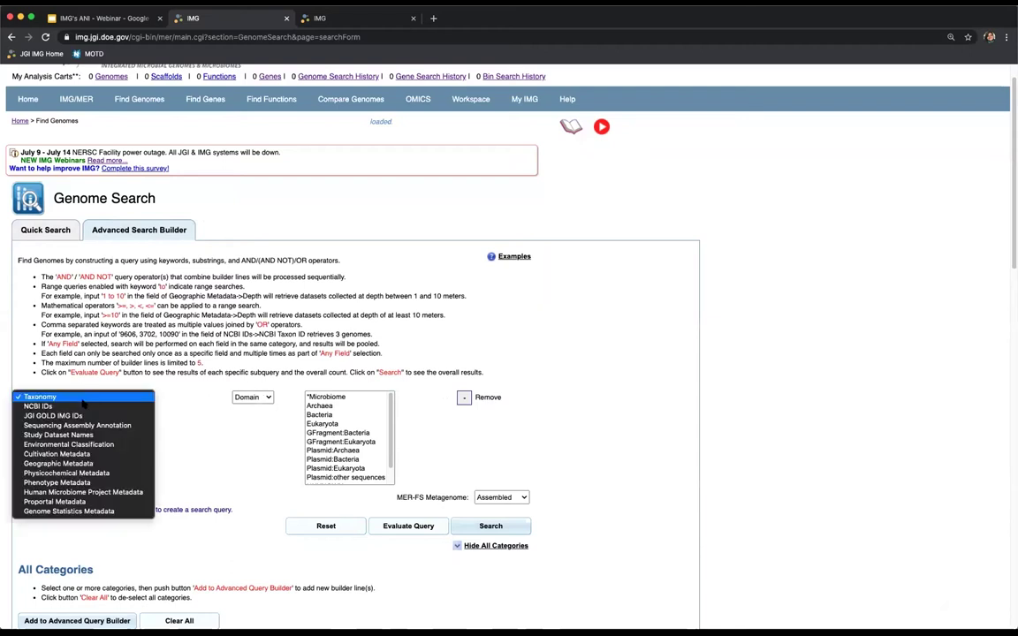
click(83, 400)
click(265, 398)
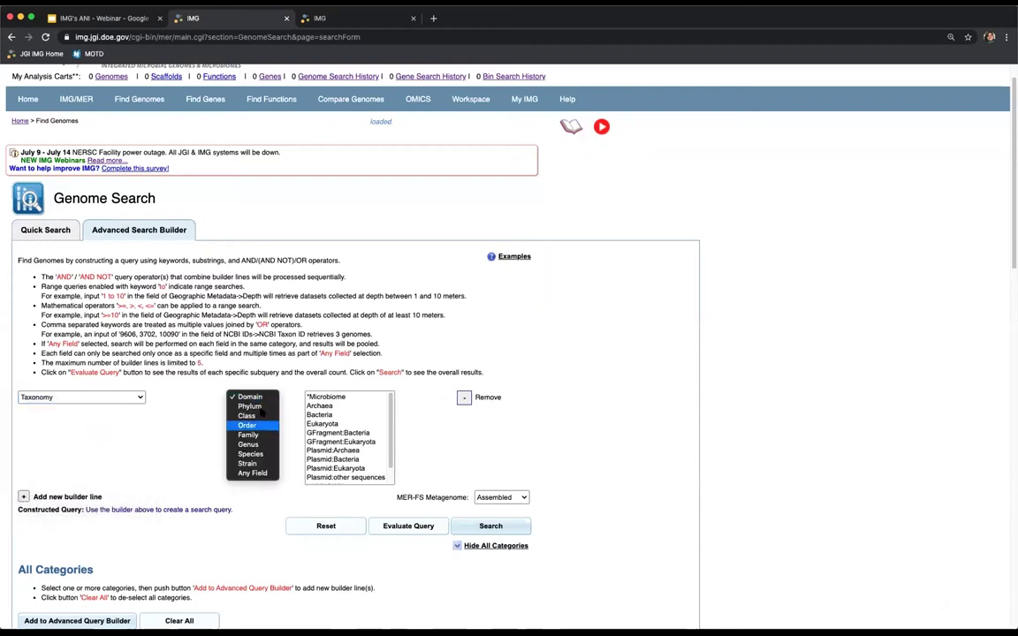
click(250, 453)
click(411, 397)
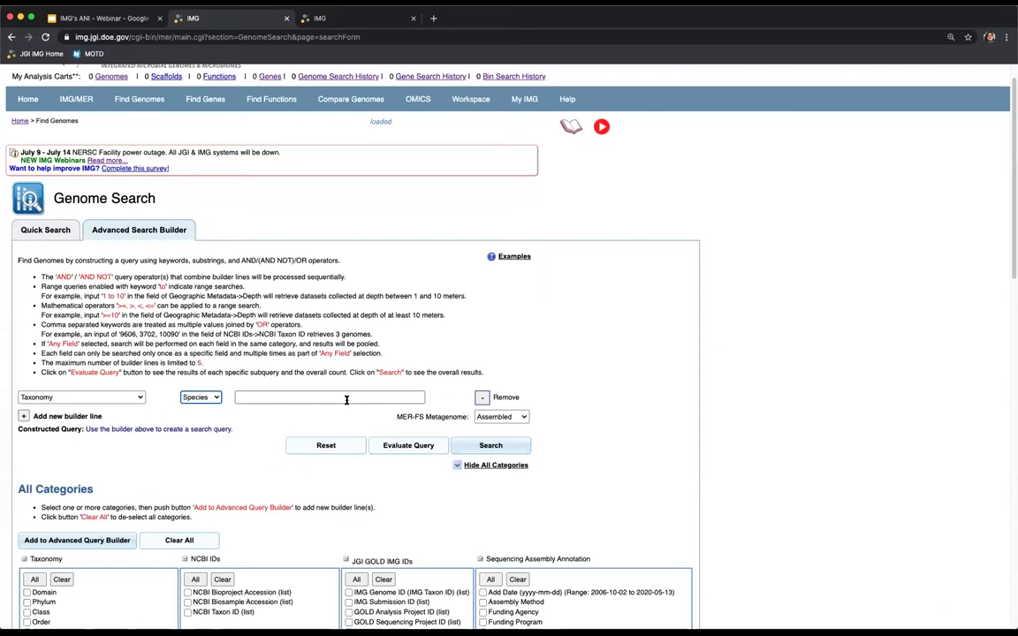
click(349, 420)
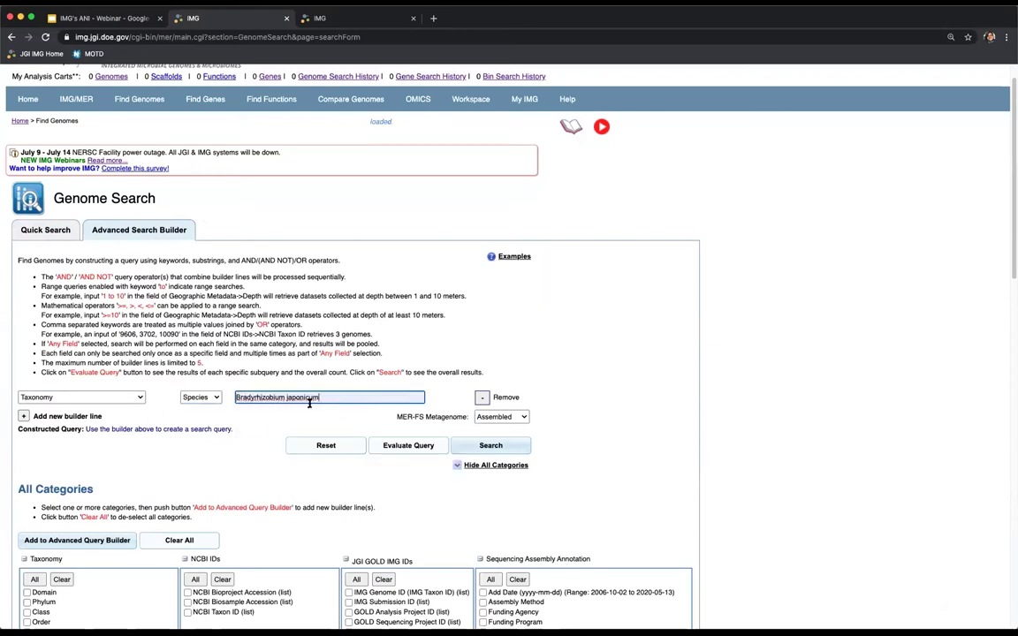
- Add a second condition: Sequencing Assembly Annotation > Is Public = Yes
click(23, 417)
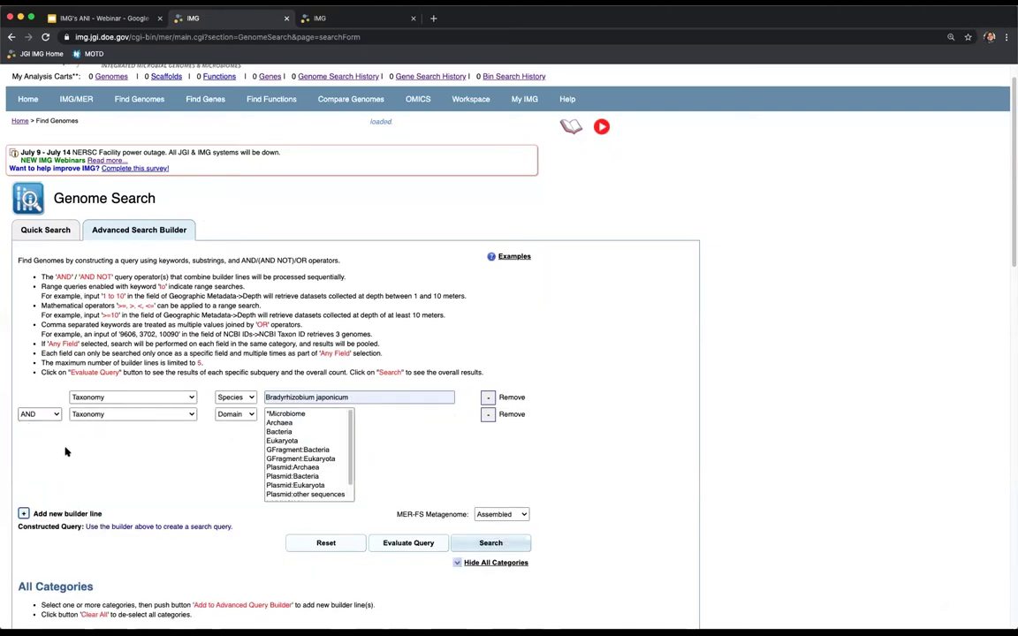
click(123, 416)
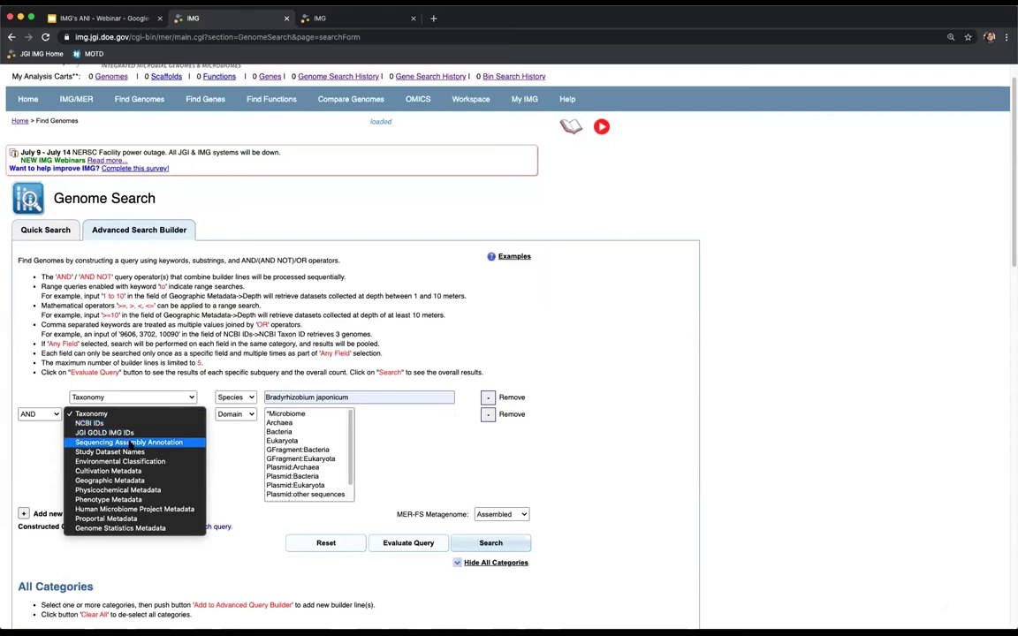
click(131, 443)
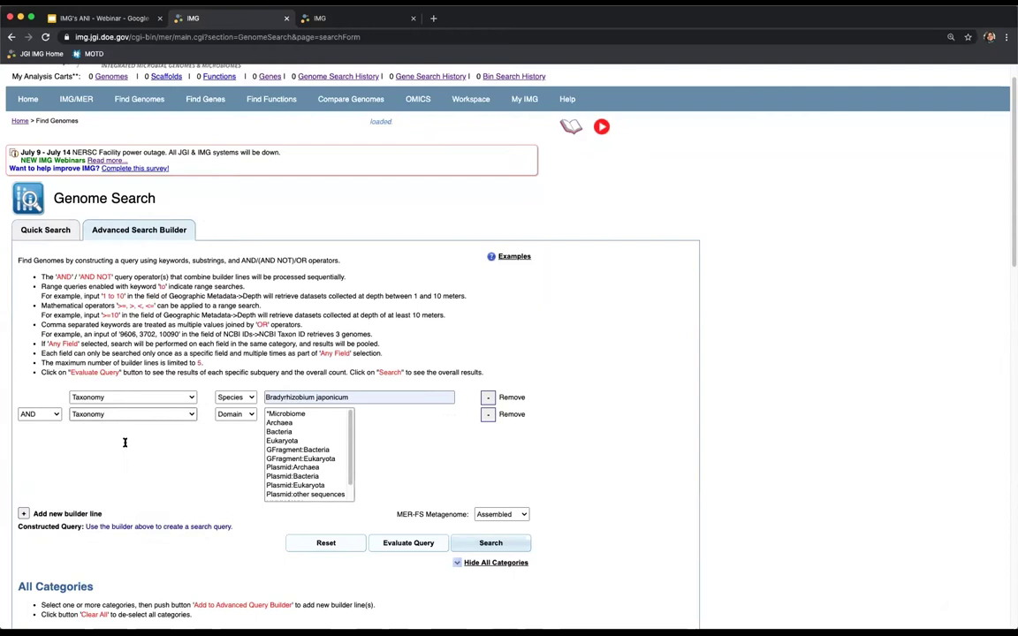
click(236, 416)
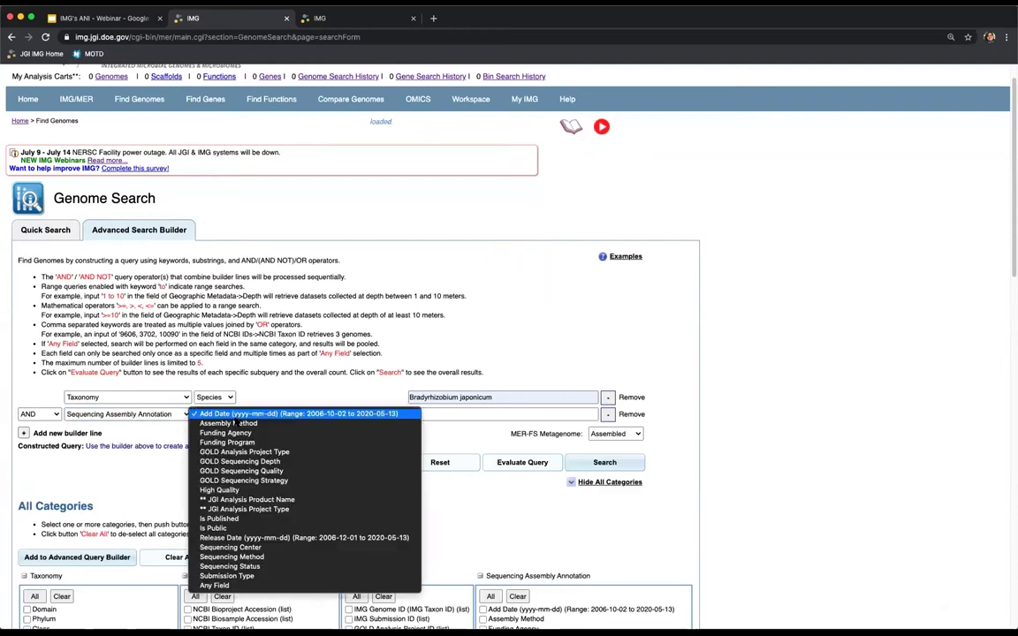
click(237, 531)
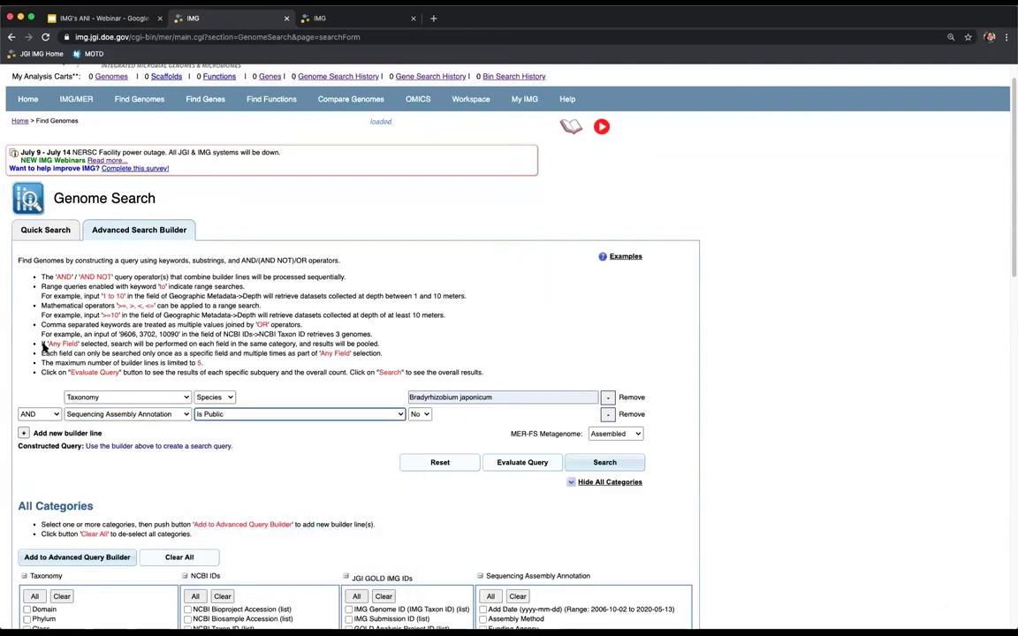
click(399, 414)
click(421, 425)
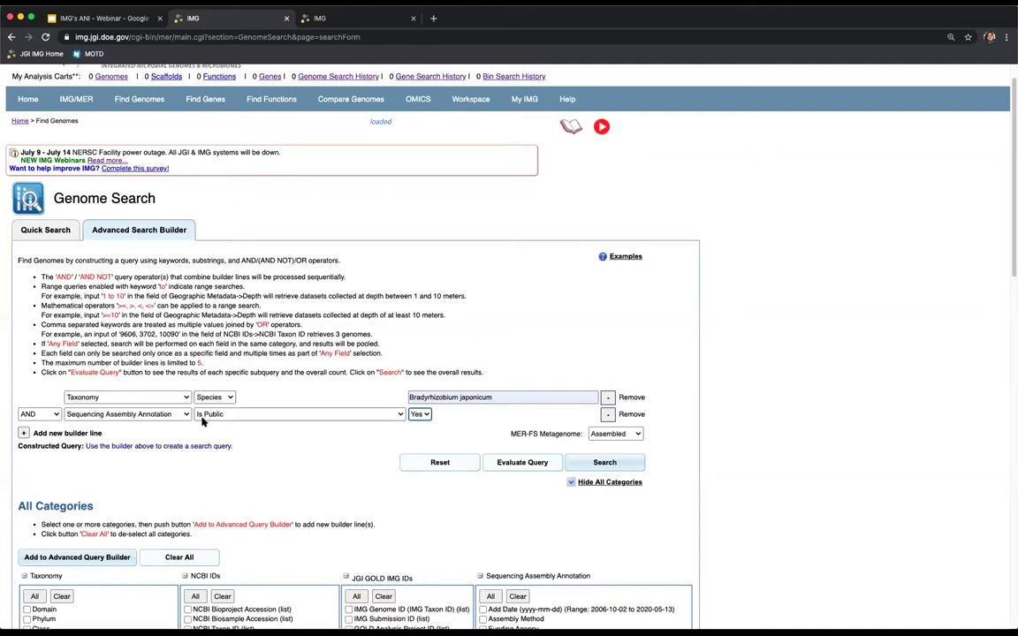
- Run the search, review the 20 public Bradyrhizobium japonicum genomes, and select all of them
click(635, 465)
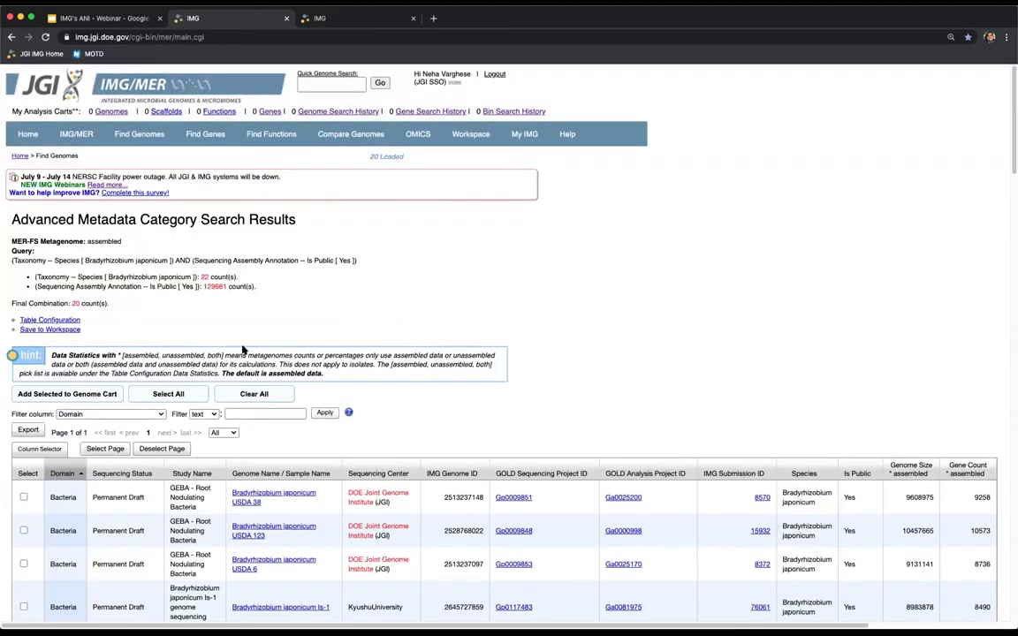
drag(71, 302, 110, 304)
scroll(519, 542, down, 5)
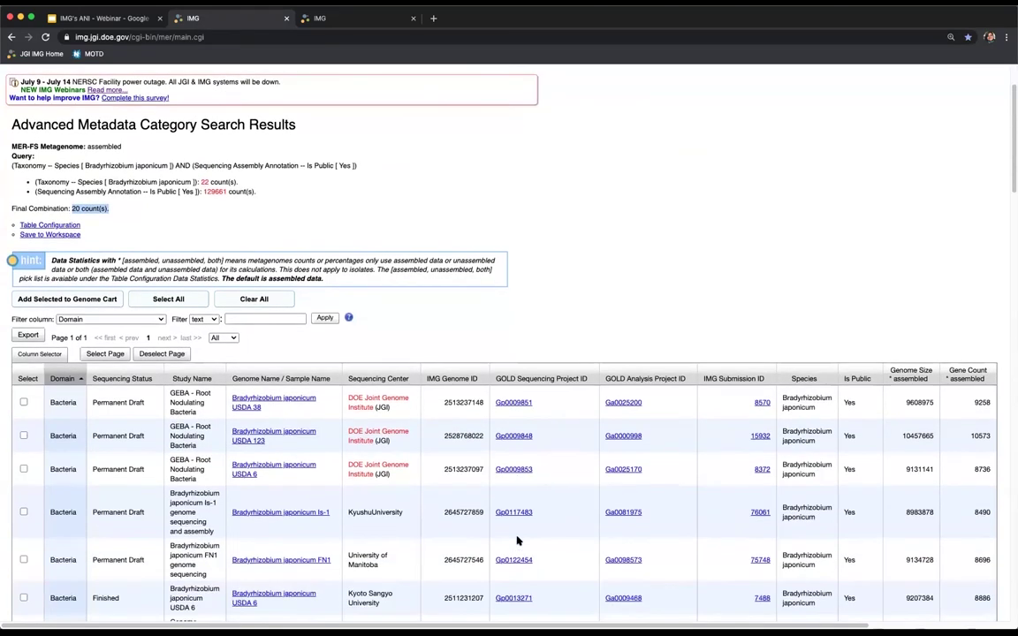
scroll(519, 540, down, 4)
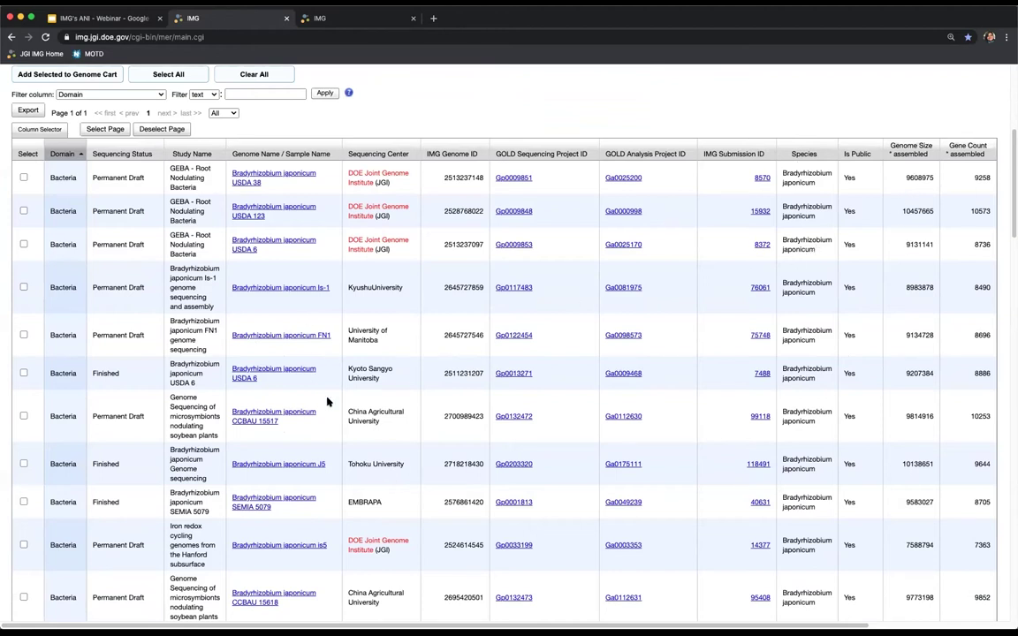
scroll(329, 415, down, 1)
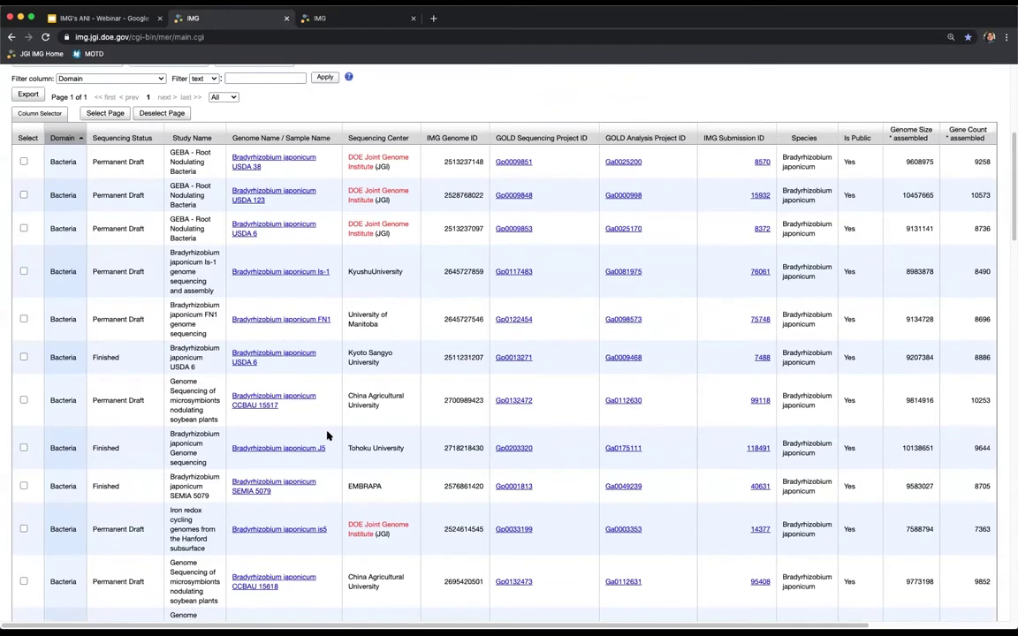
scroll(327, 434, down, 5)
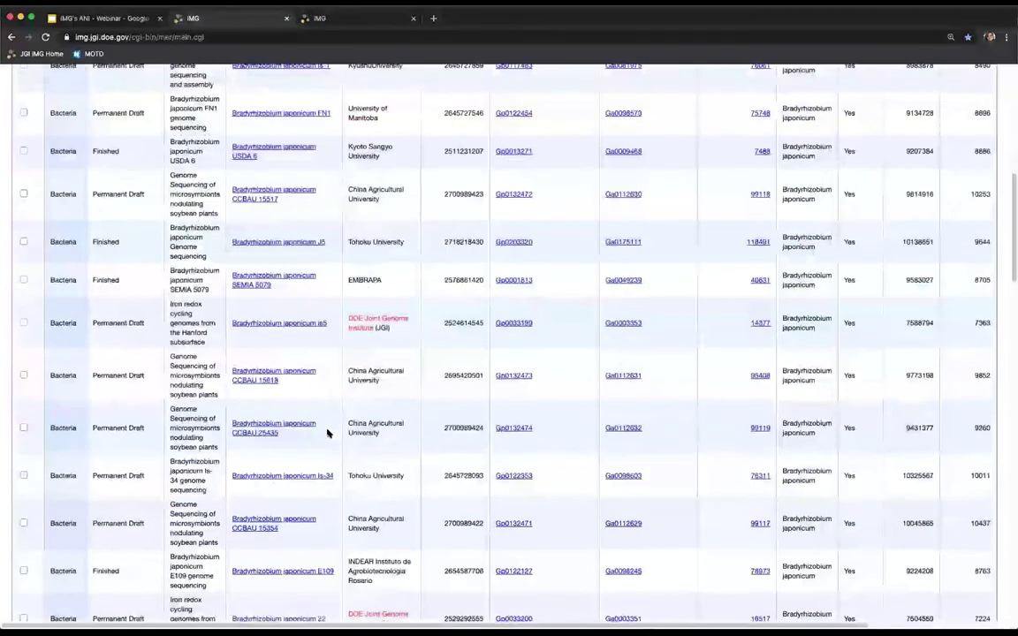
scroll(327, 432, up, 3)
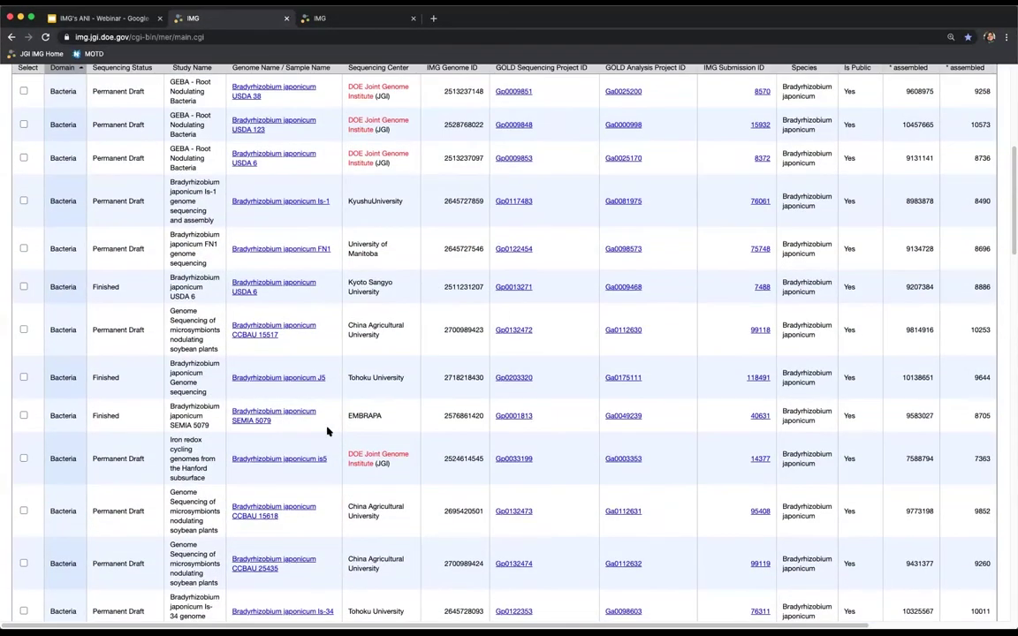
scroll(327, 429, up, 1)
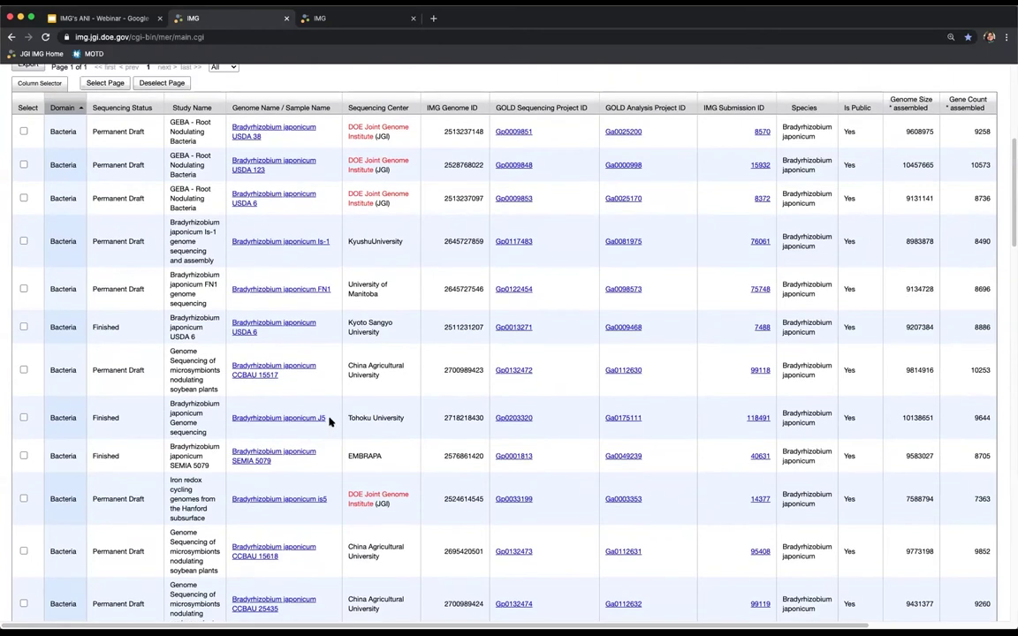
click(109, 85)
scroll(102, 150, up, 6)
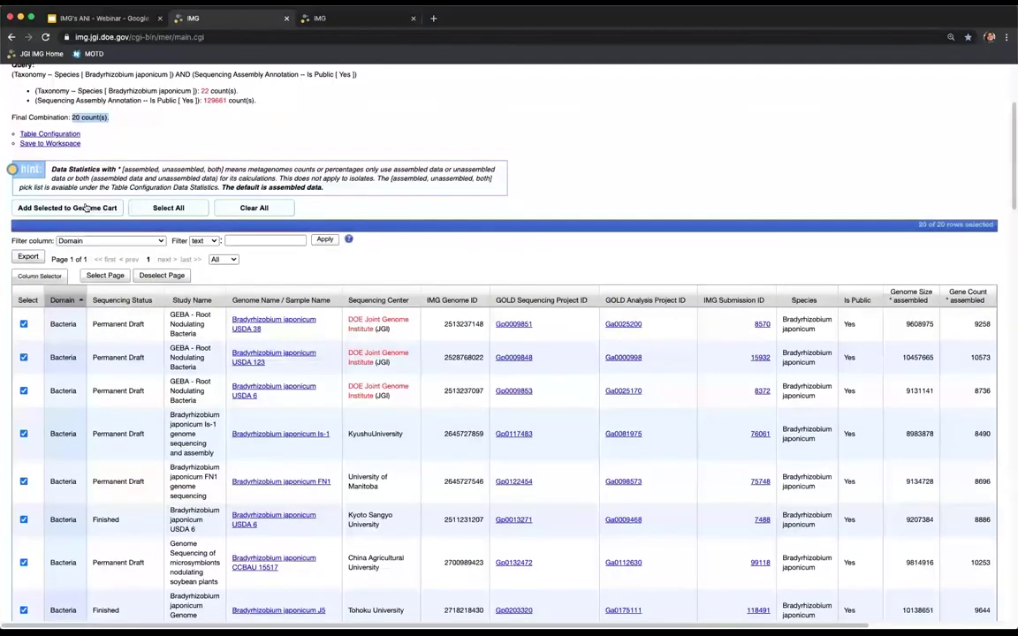
- Add the 20 selected genomes to the Genome Cart and scroll through its table
click(94, 207)
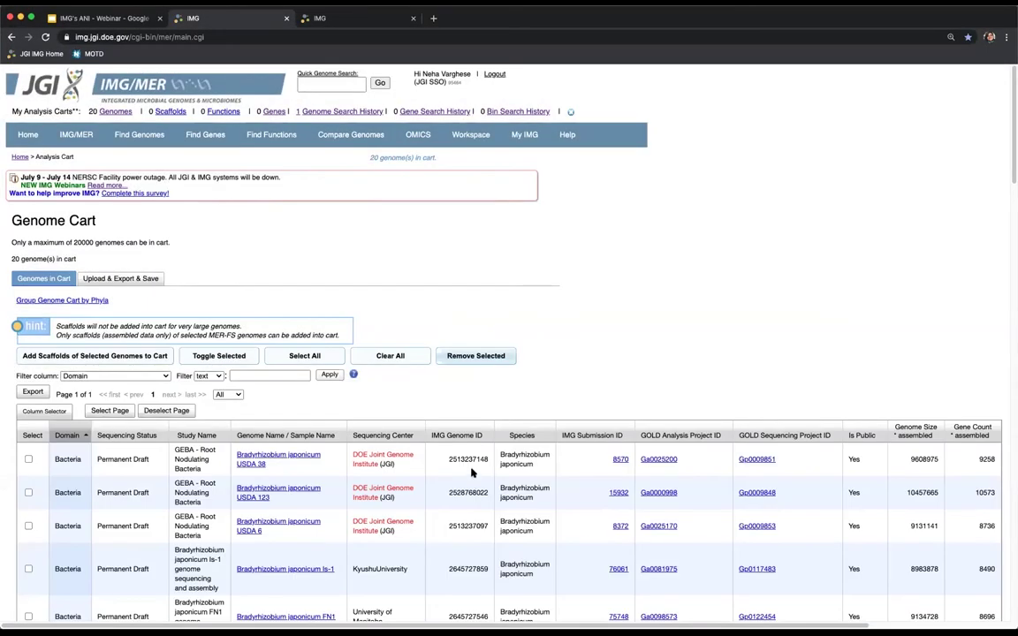
scroll(472, 409, down, 3)
scroll(471, 473, down, 3)
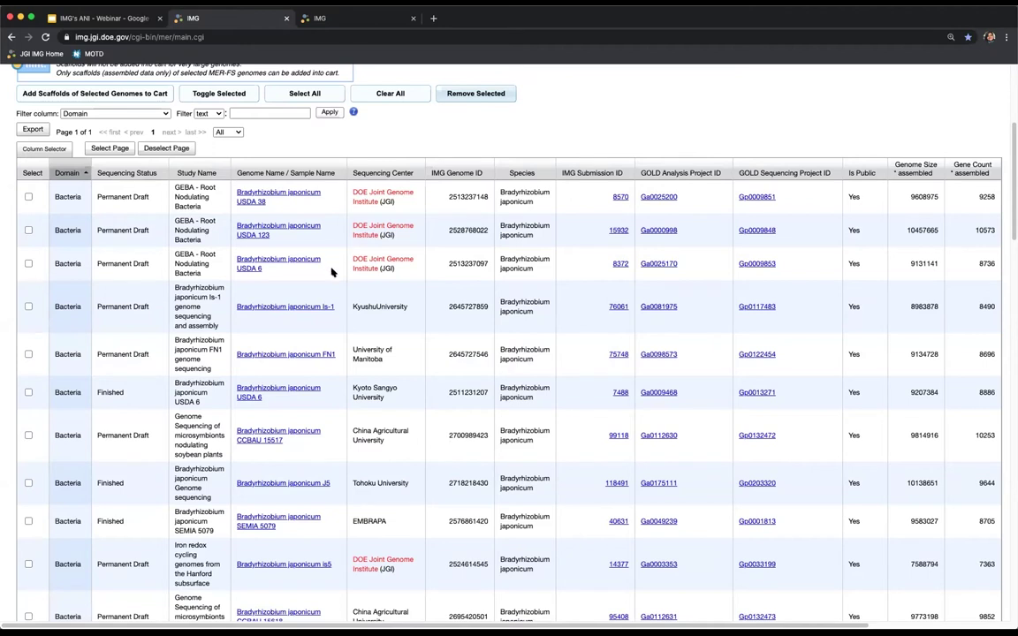
scroll(370, 327, down, 2)
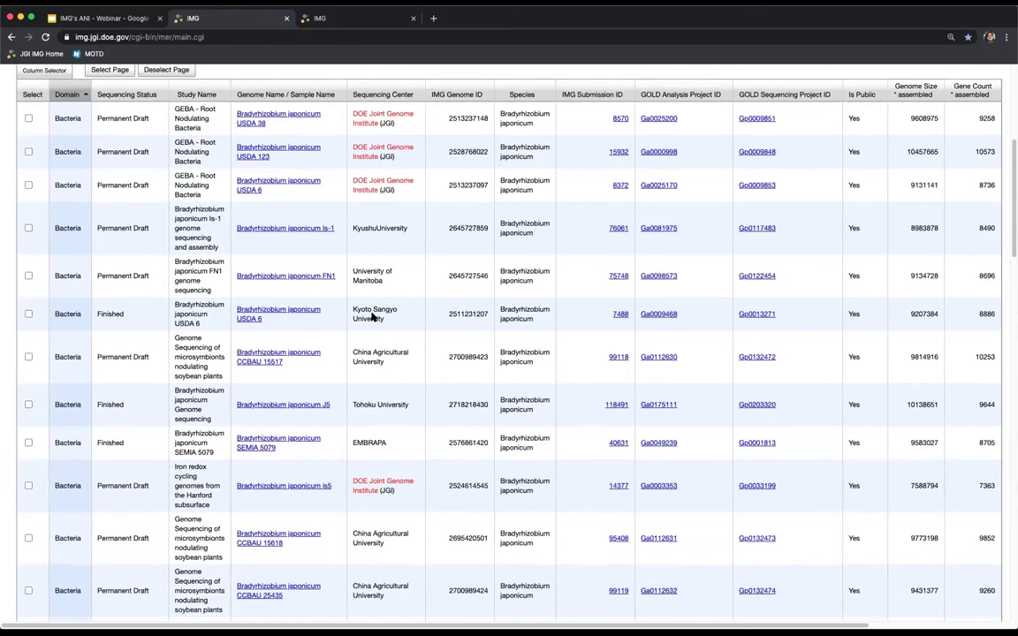
scroll(371, 316, down, 1)
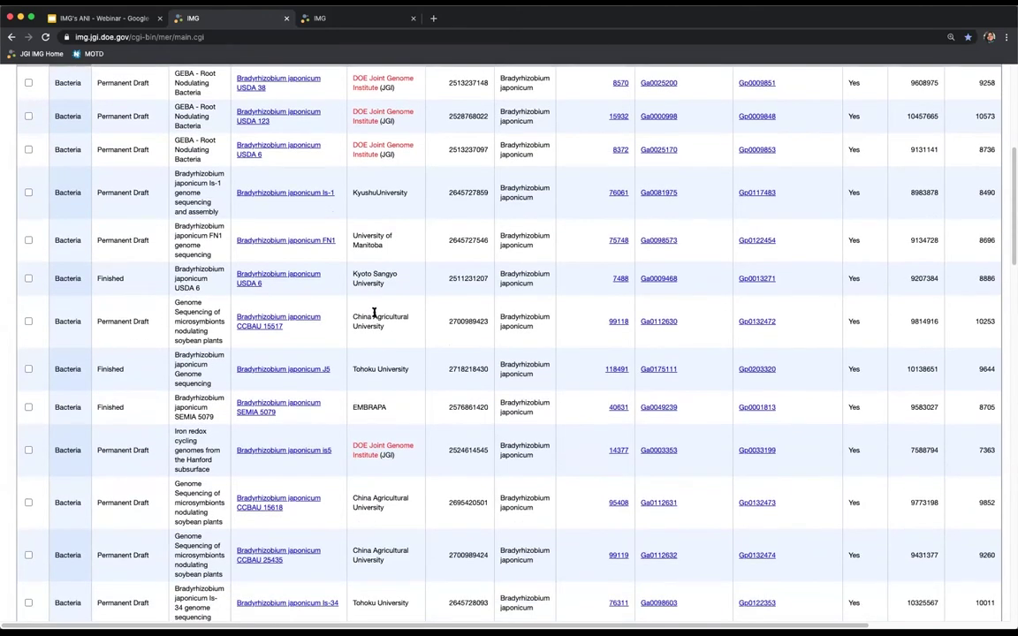
scroll(407, 420, down, 1)
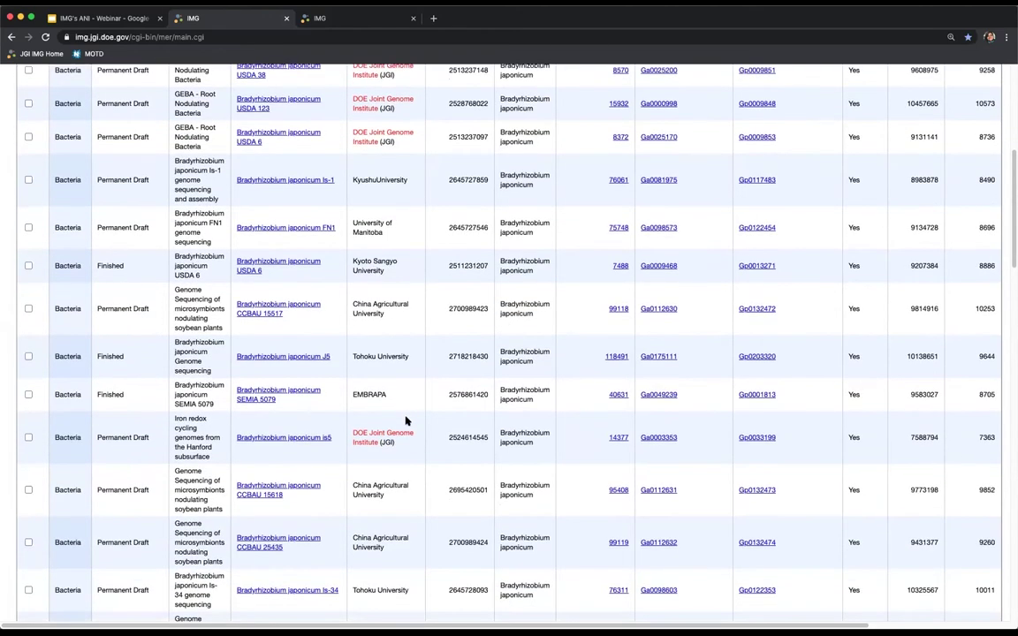
scroll(406, 421, up, 1)
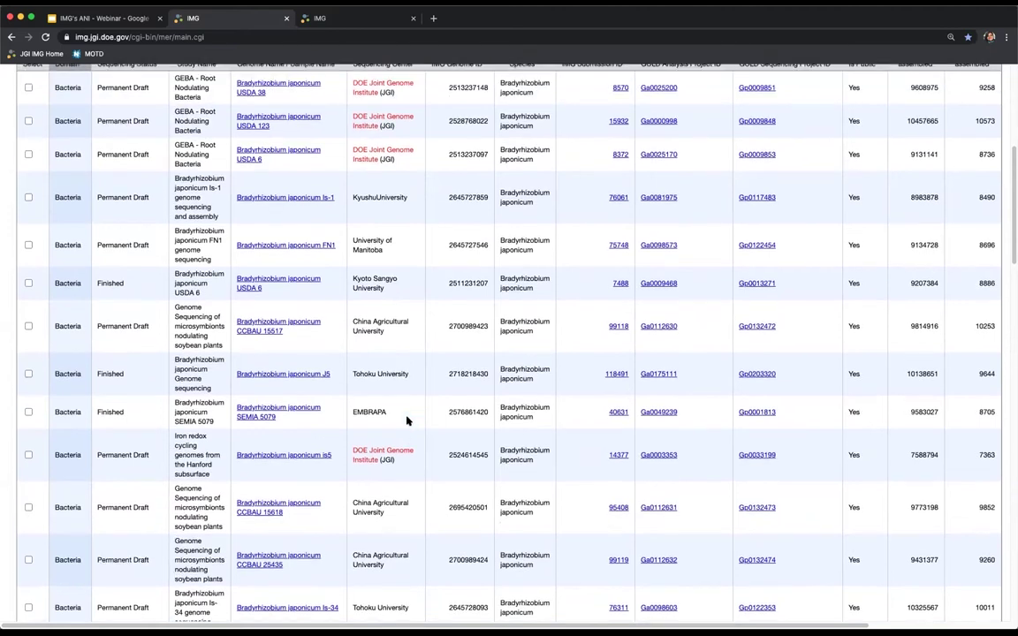
scroll(407, 421, up, 1)
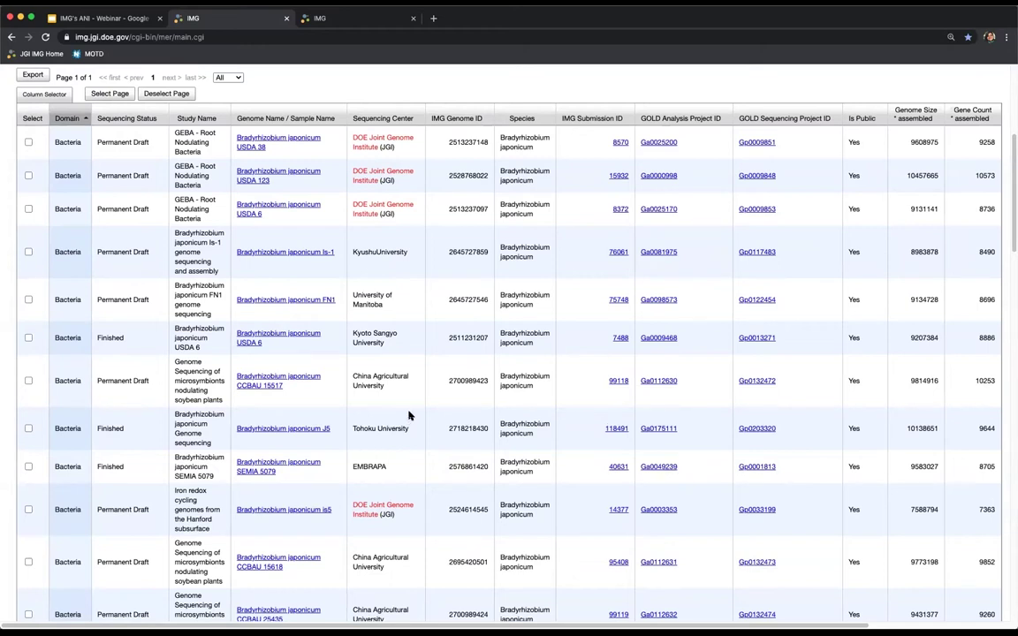
scroll(409, 415, up, 2)
scroll(409, 415, up, 1)
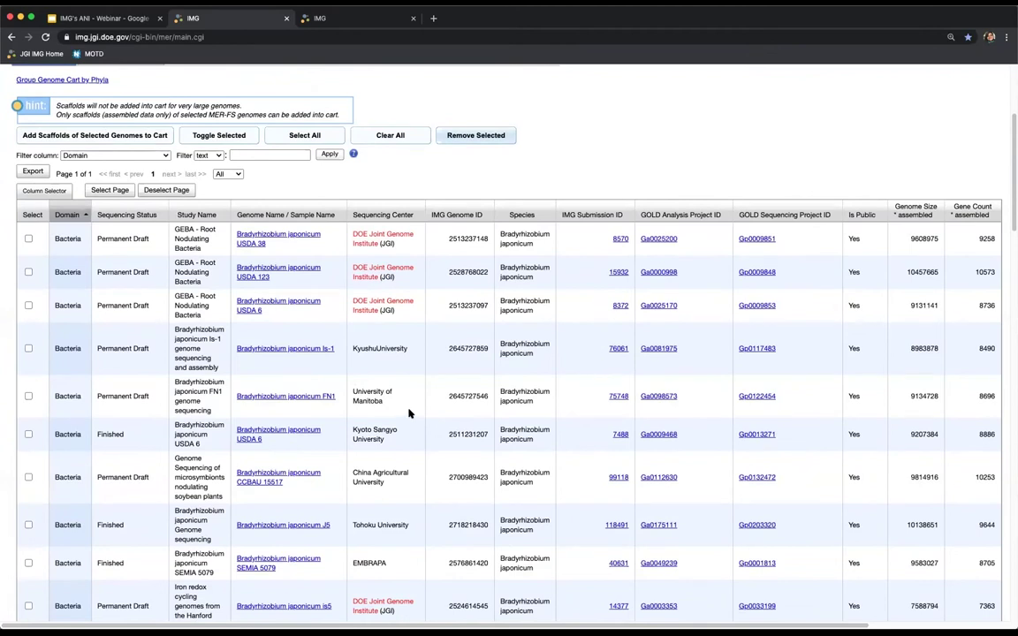
scroll(409, 413, up, 5)
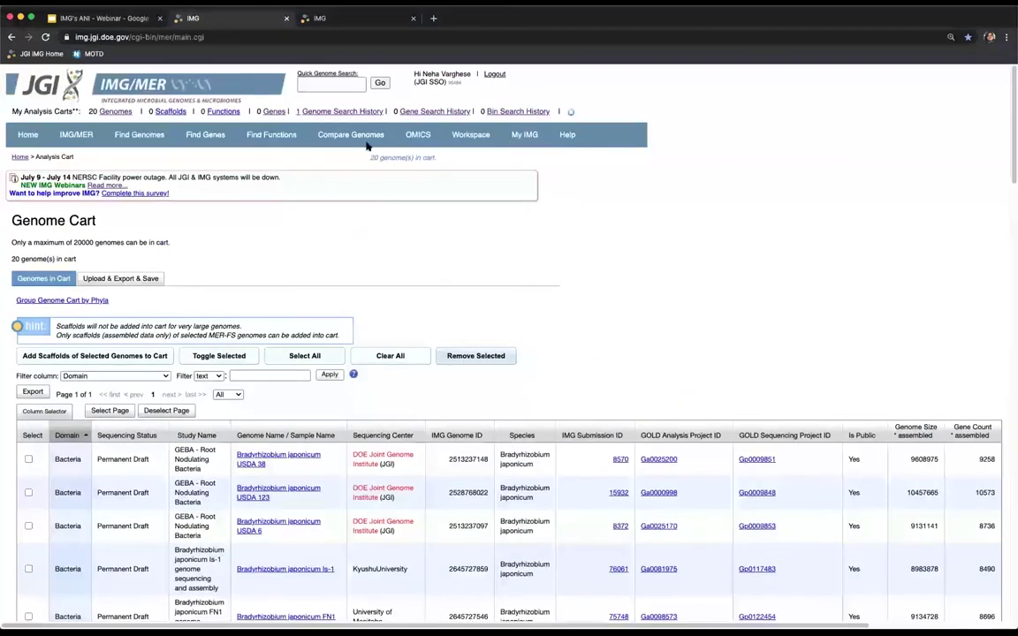
- Open Compare Genomes > Avg Nucleotide Ident. > Pairwise ANI
mouse_move(363, 137)
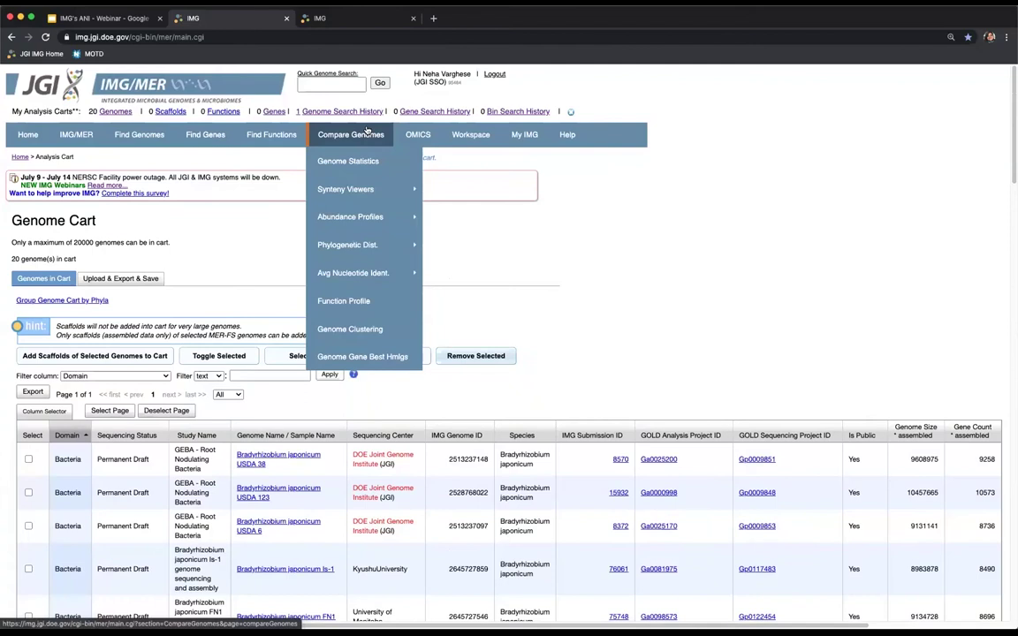
mouse_move(403, 272)
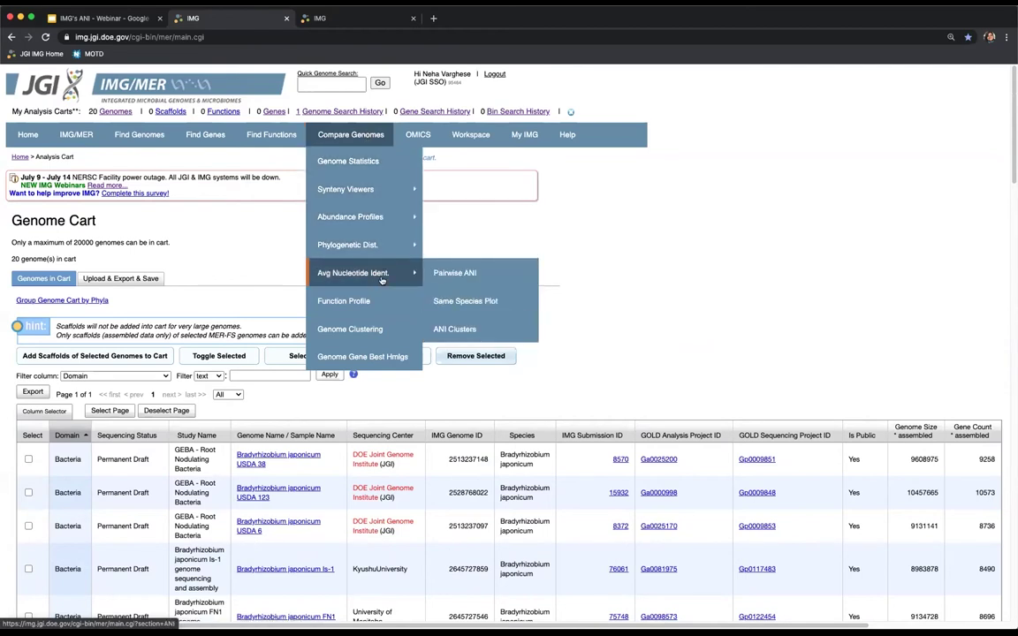
click(513, 278)
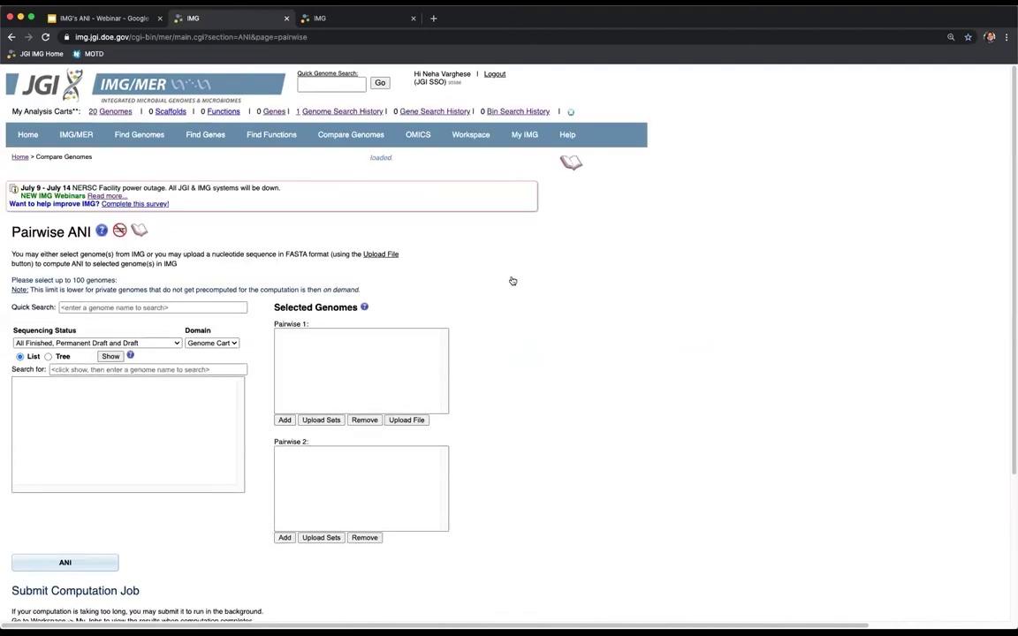
- Keep Sequencing Status as Finished, Permanent Draft and Draft, and Domain as Genome Cart
scroll(499, 405, down, 1)
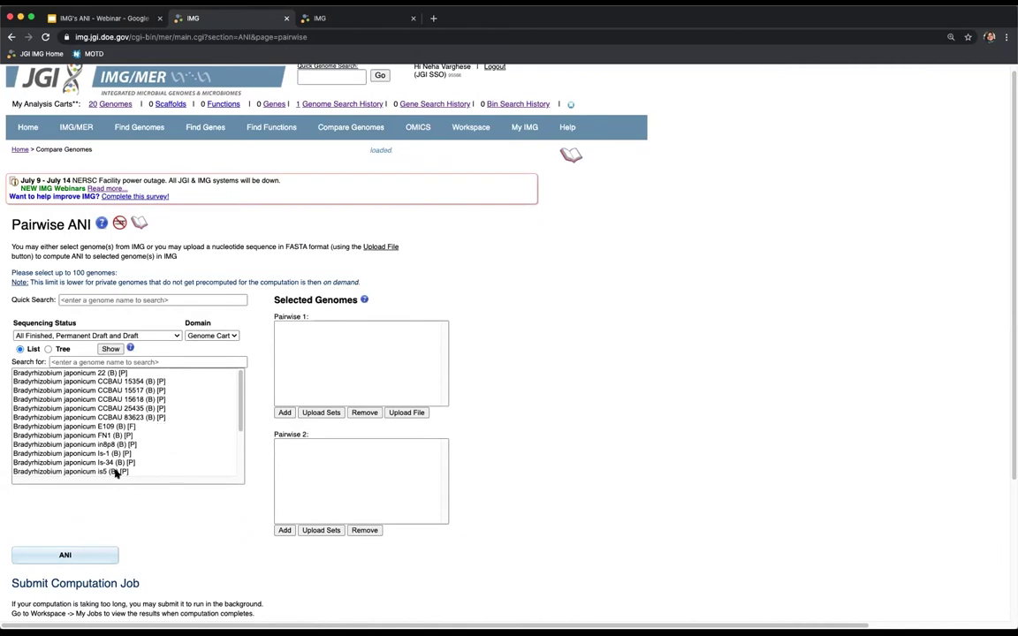
drag(126, 427, 230, 343)
click(176, 339)
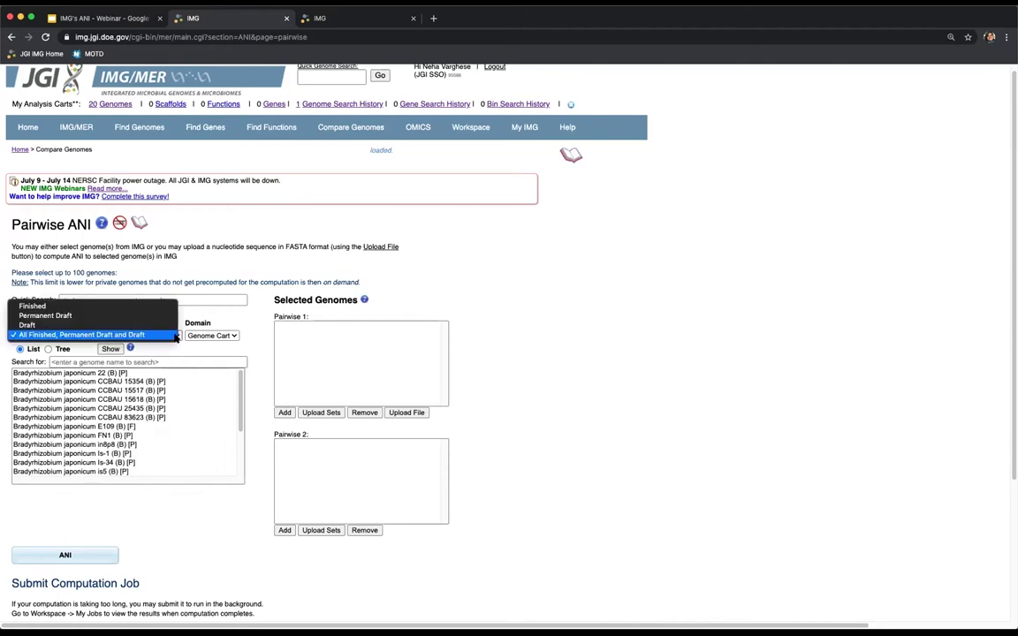
click(171, 336)
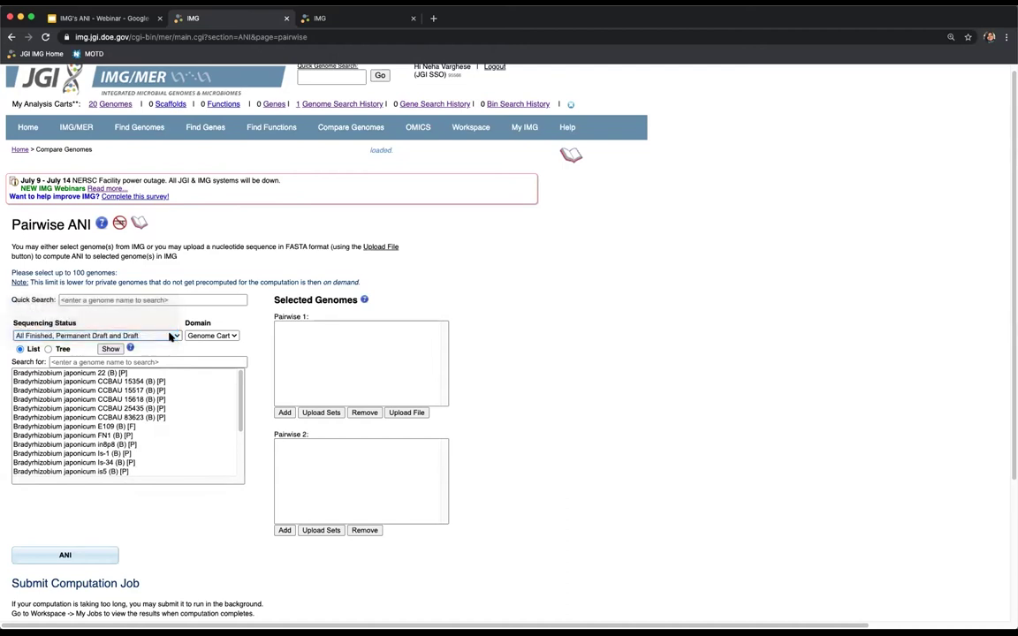
click(213, 336)
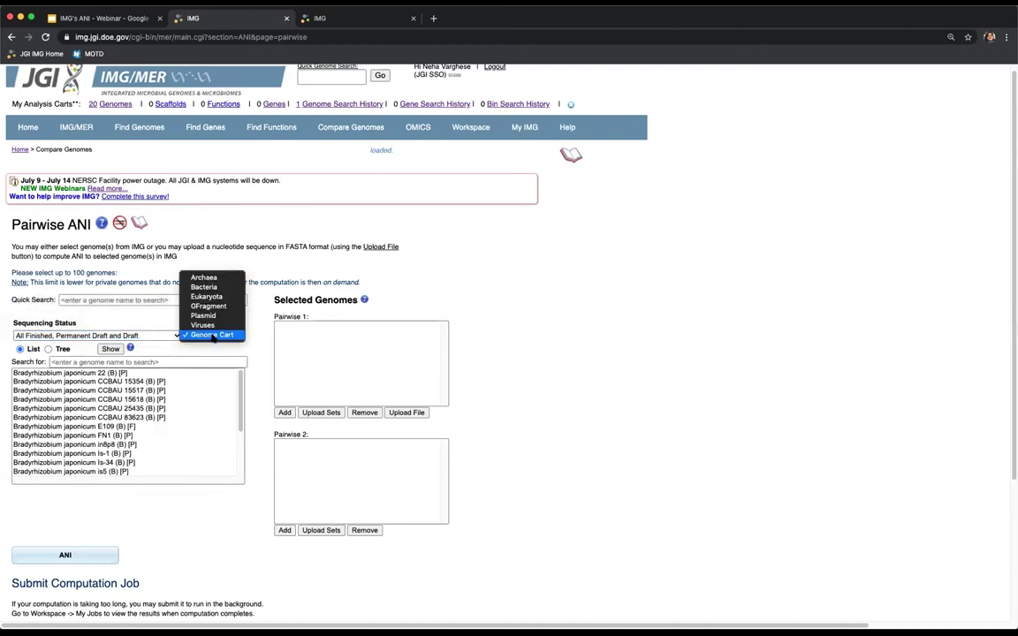
click(258, 349)
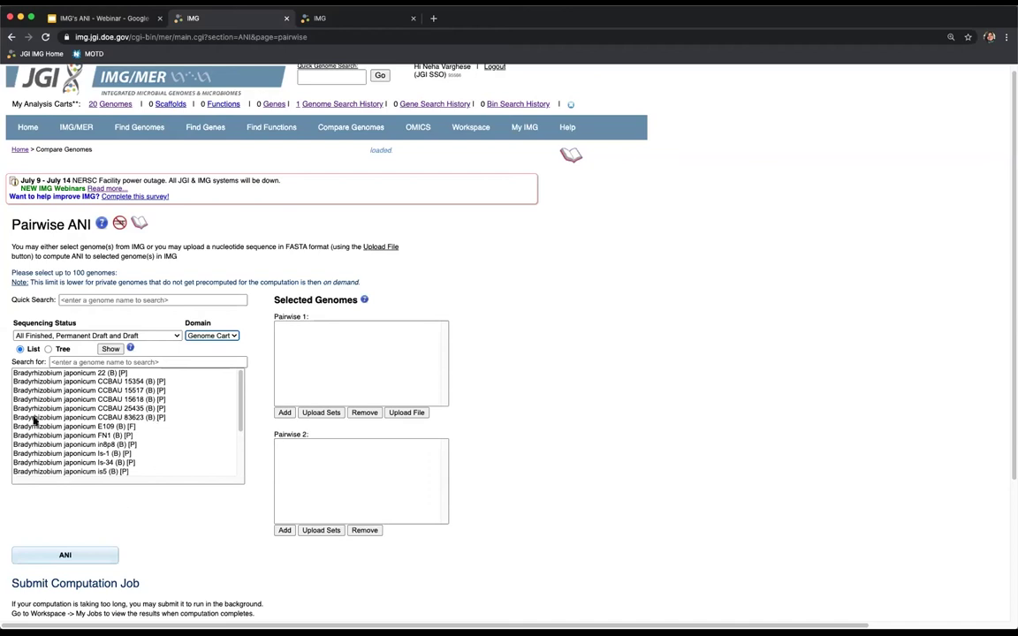
click(76, 364)
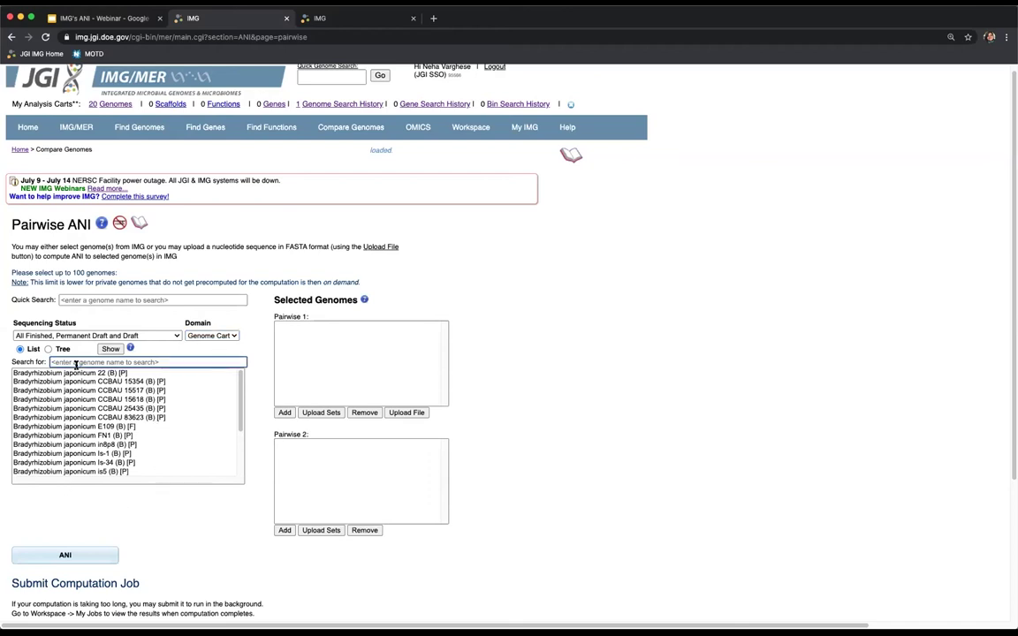
text(usda)
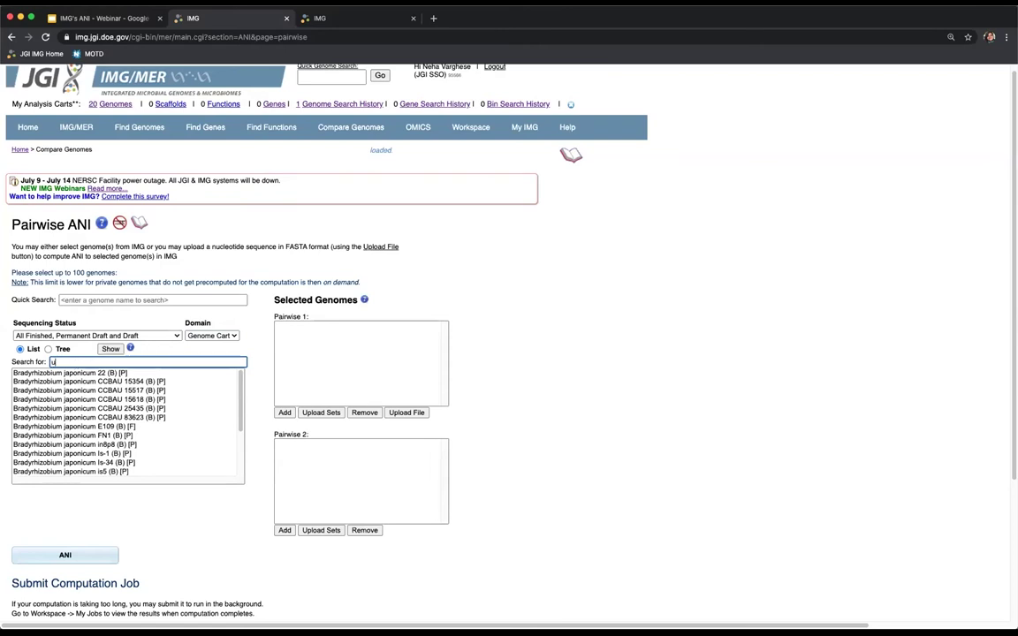
scroll(76, 364, down, 3)
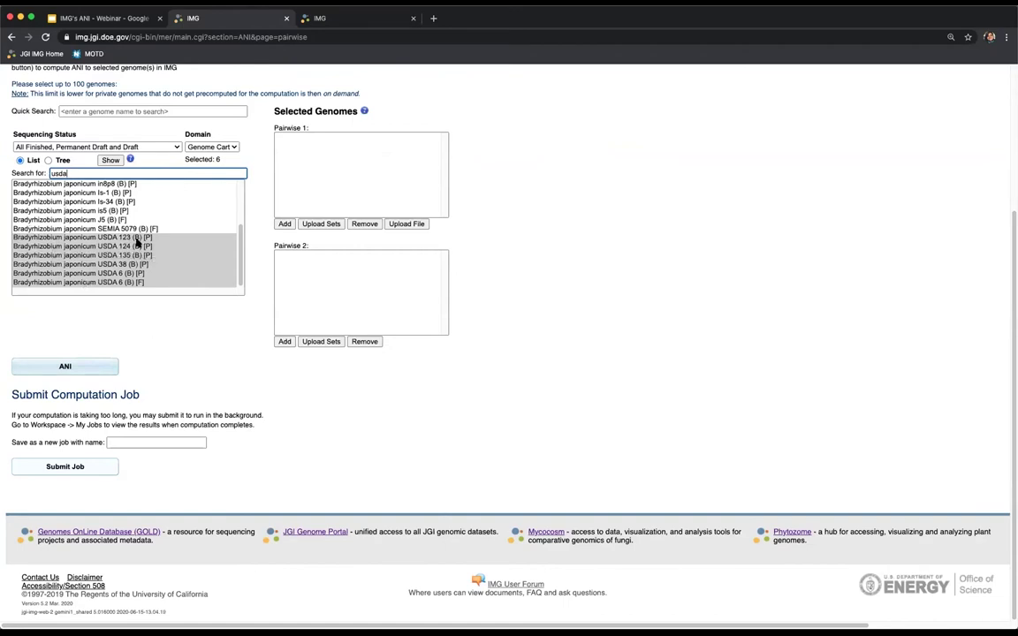
click(221, 160)
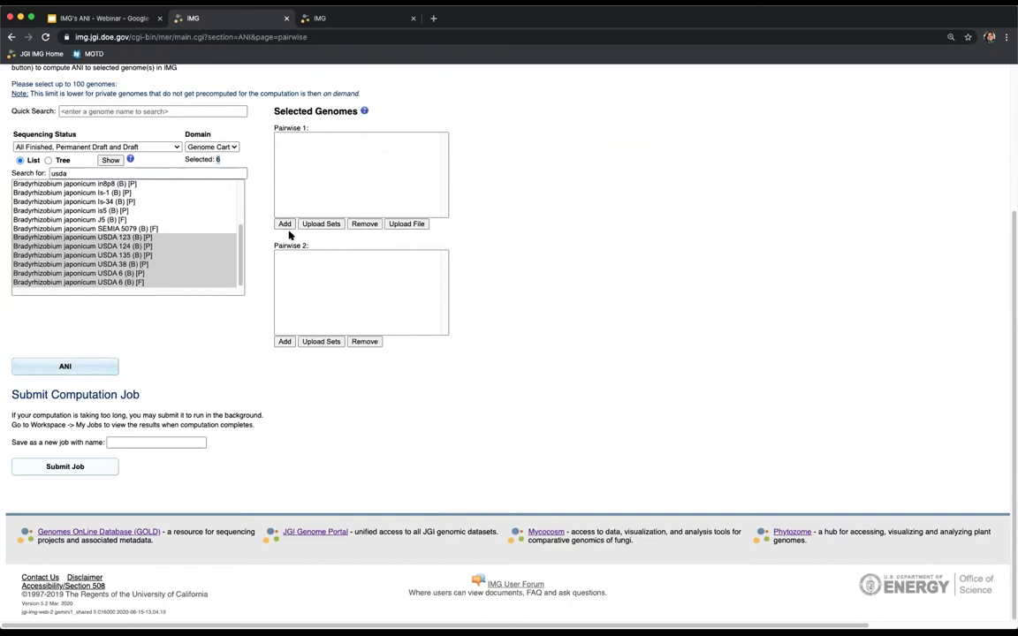
double_click(61, 173)
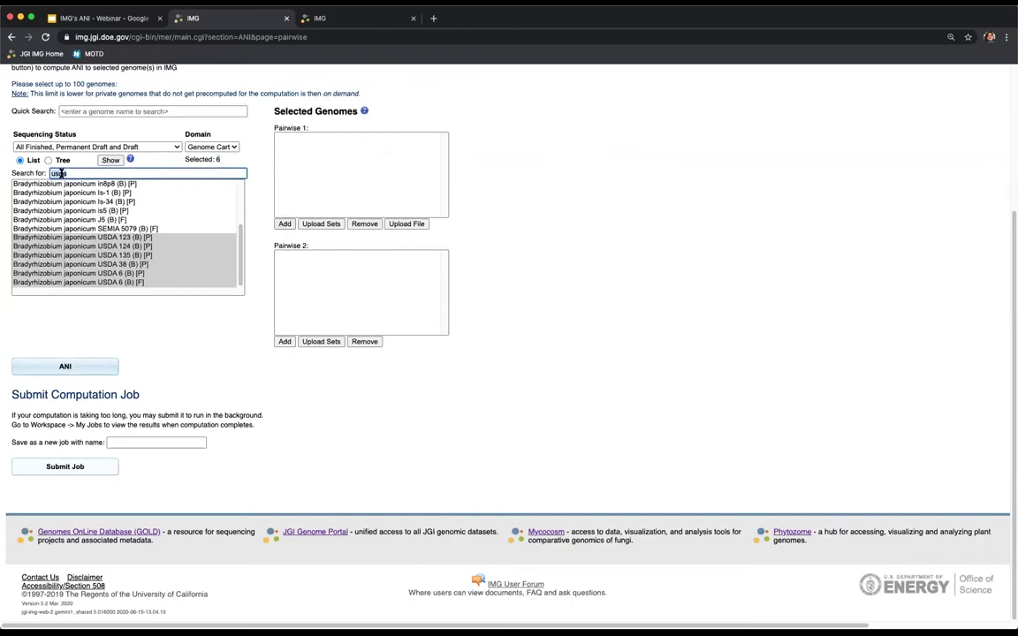
key(BackSpace)
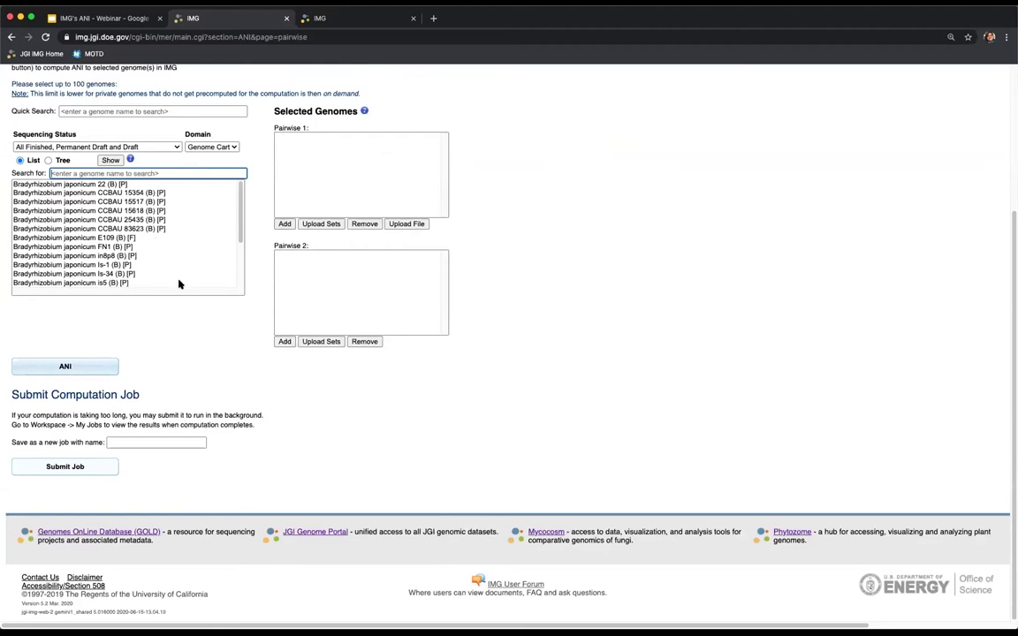
scroll(164, 256, up, 2)
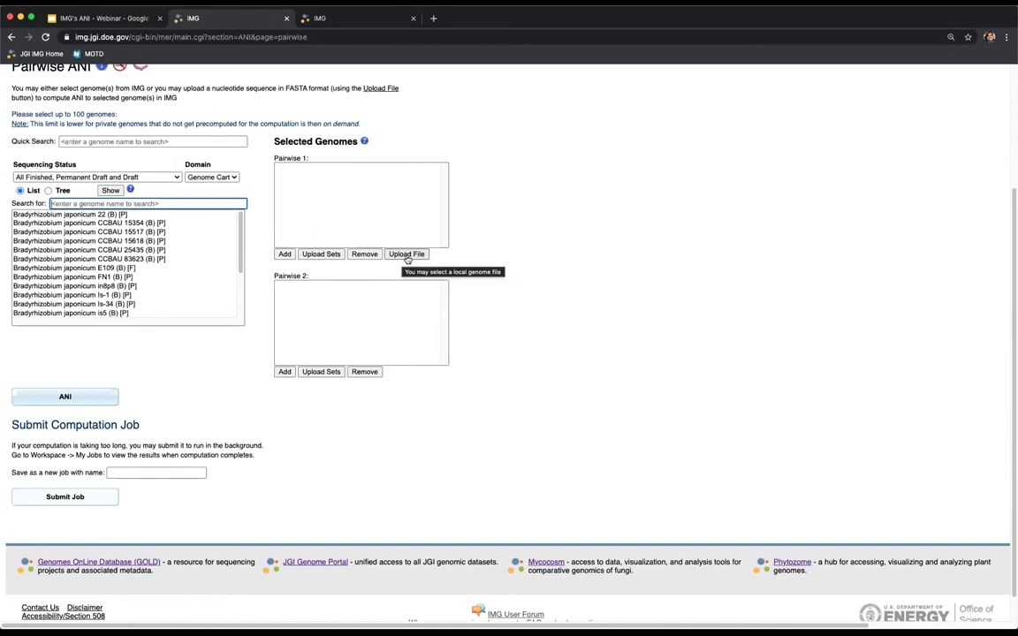
- Select all 20 Bradyrhizobium japonicum genomes from the first to the last in the list
scroll(485, 358, up, 1)
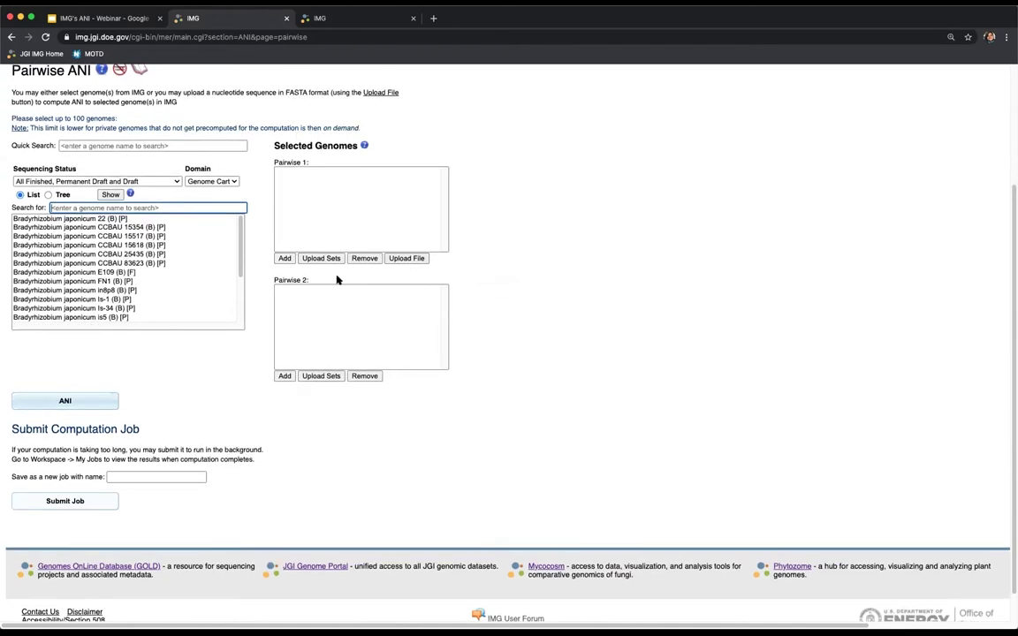
click(129, 220)
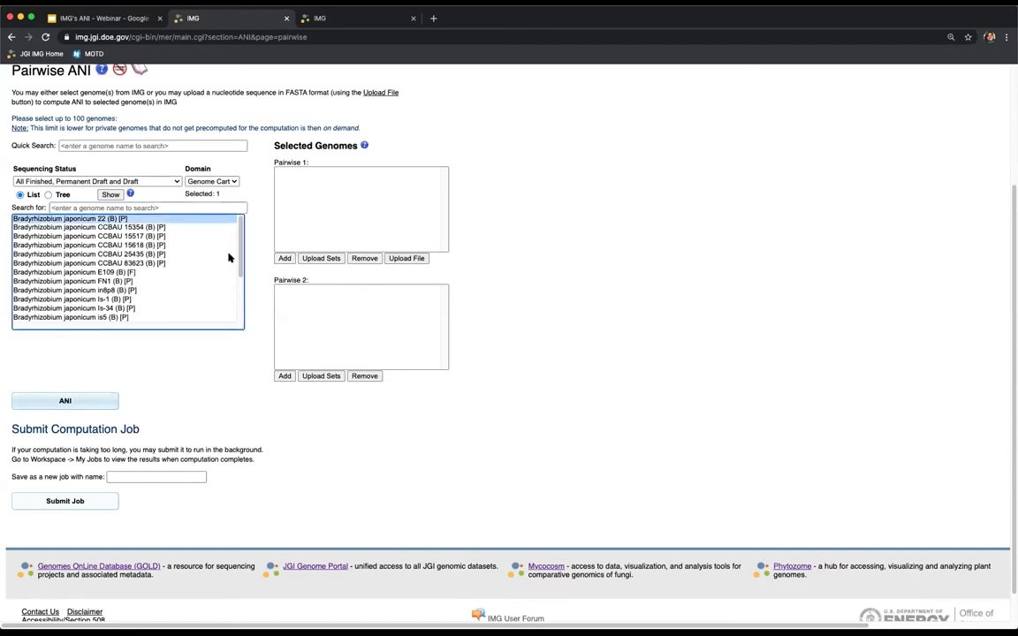
scroll(200, 296, up, 2)
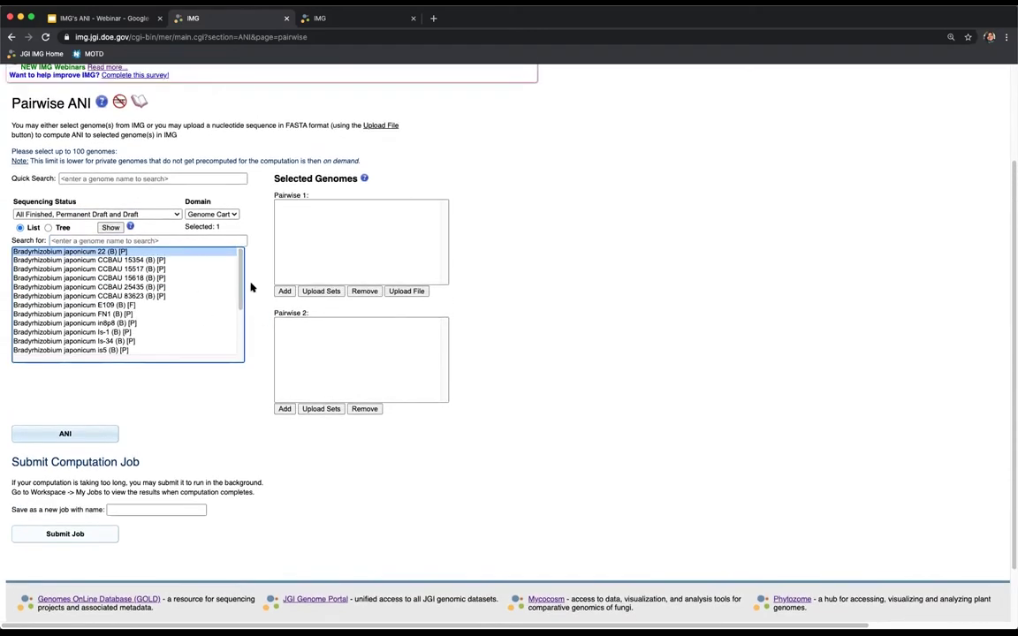
drag(240, 286, 239, 348)
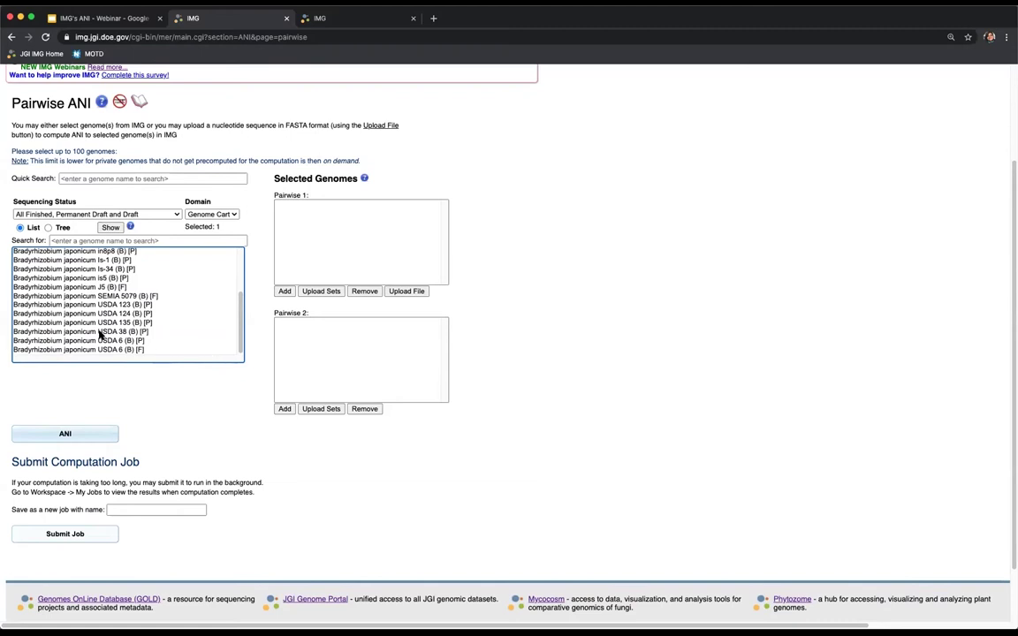
shift+click(107, 349)
scroll(113, 352, up, 1)
scroll(113, 353, up, 3)
scroll(254, 303, up, 5)
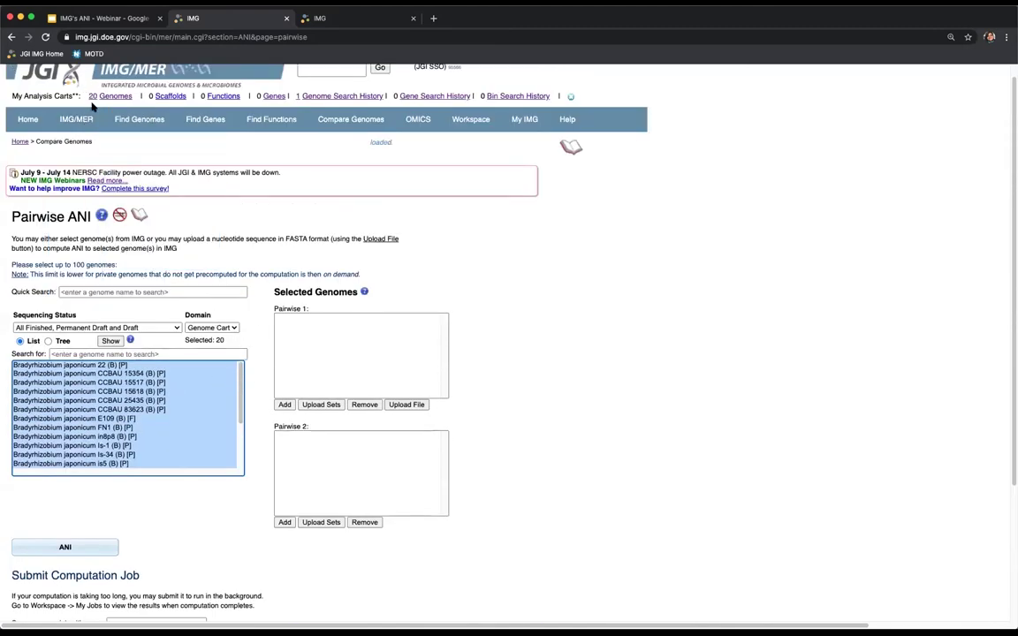
- Add the selected genomes to both the Pairwise 1 and Pairwise 2 sets
scroll(451, 393, down, 1)
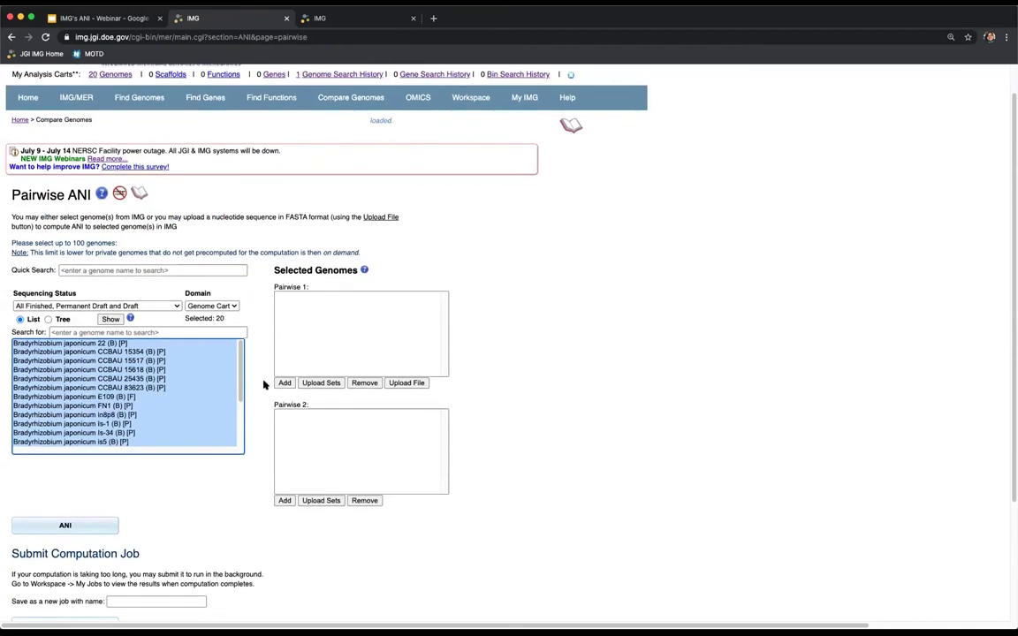
click(282, 383)
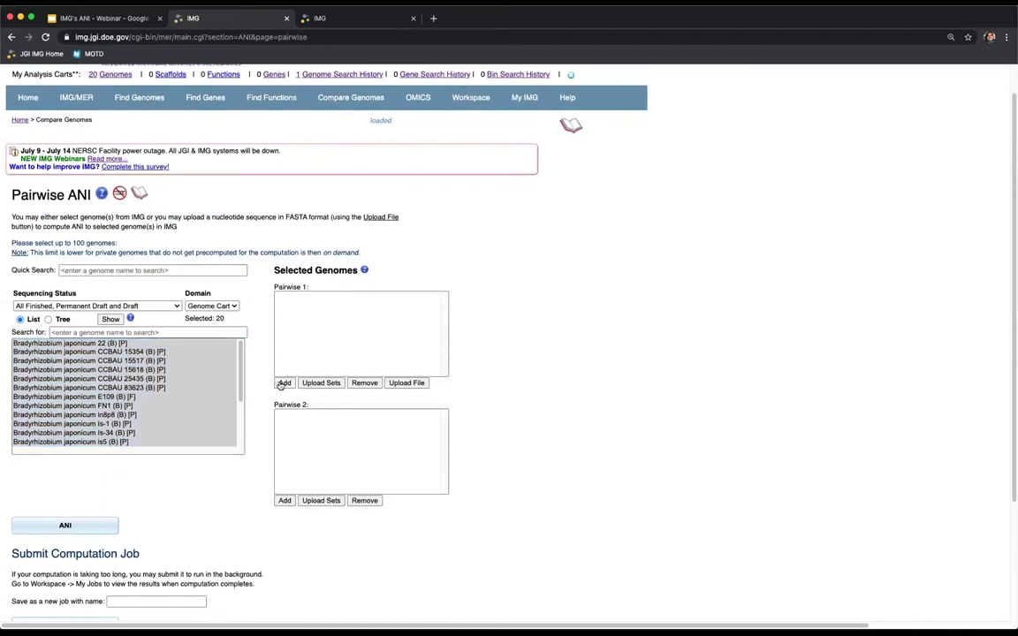
click(282, 508)
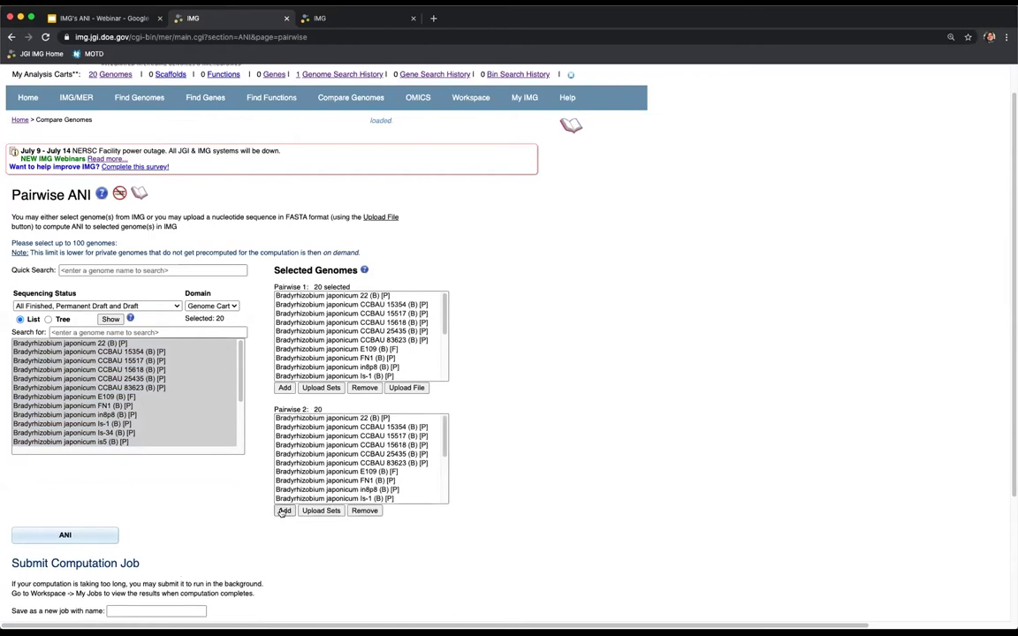
scroll(240, 499, down, 1)
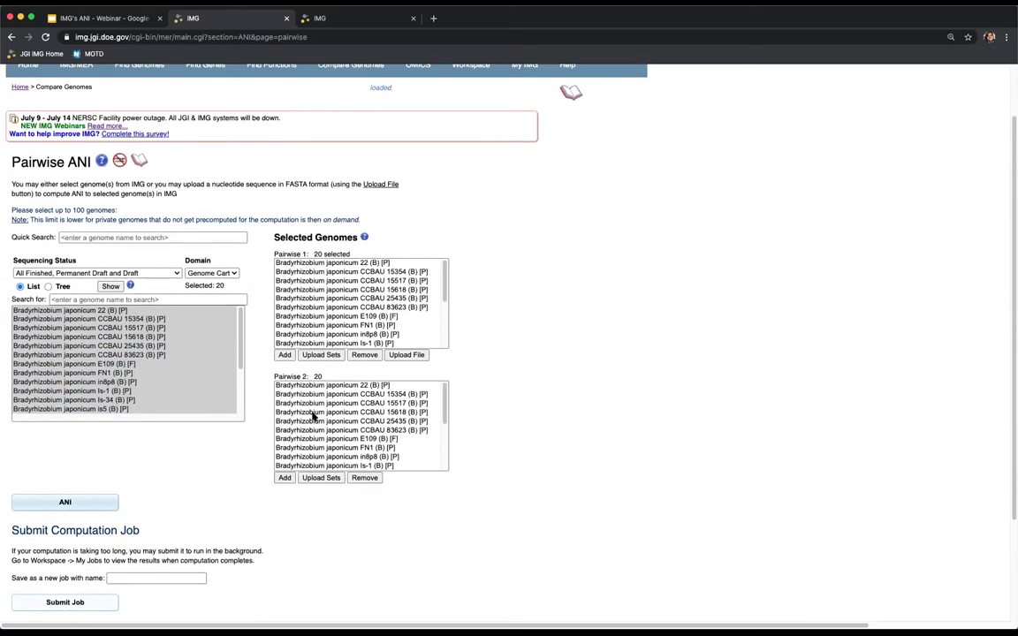
scroll(318, 482, down, 2)
scroll(321, 529, down, 2)
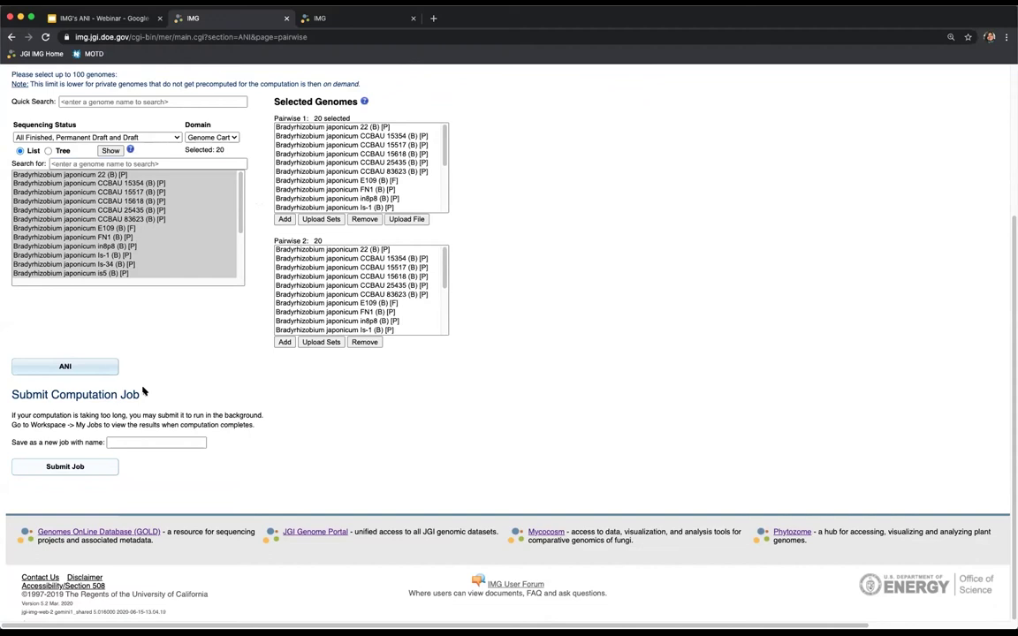
- Name the job JobBrady and submit the pairwise ANI computation
click(130, 441)
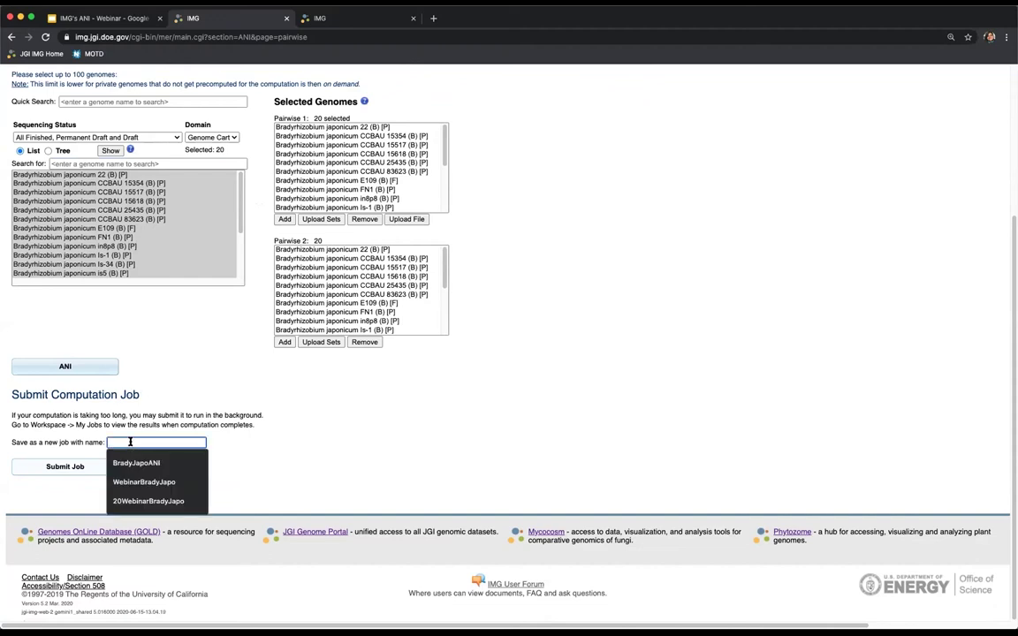
key(Escape)
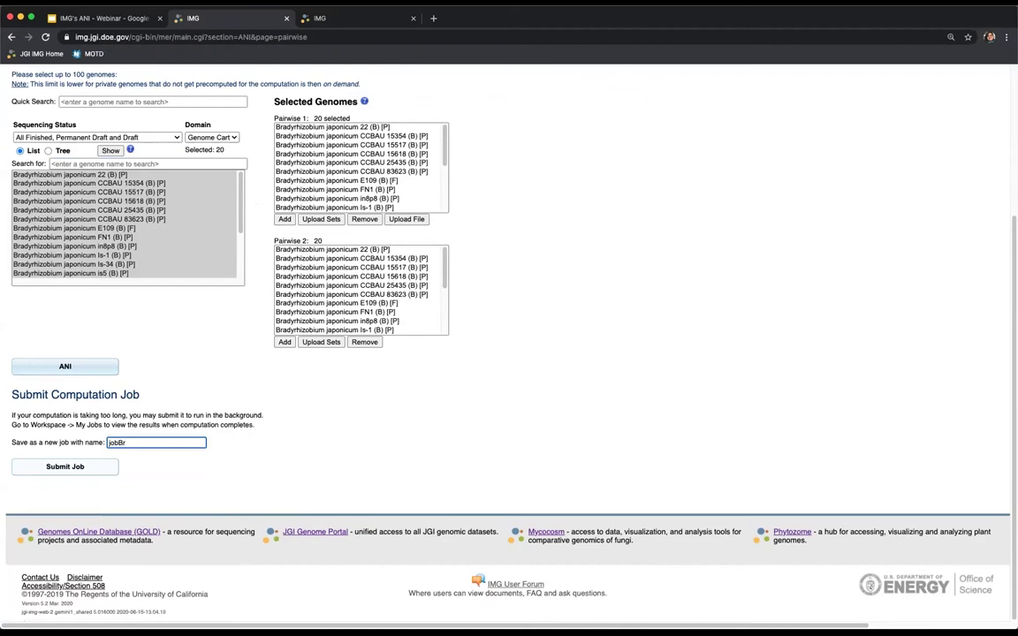
text(JobBrady)
click(66, 467)
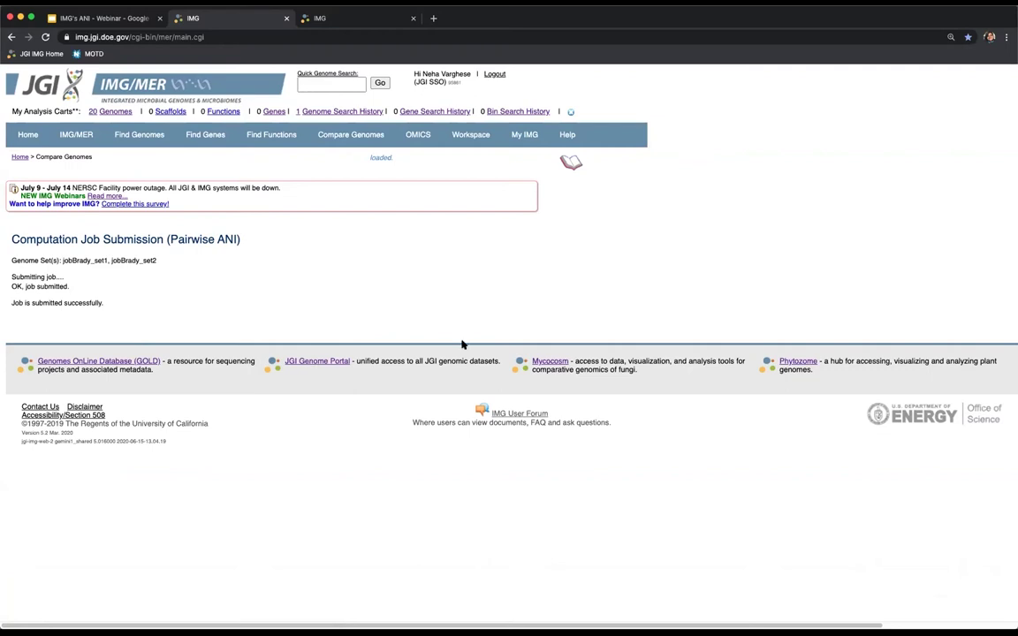
- Bring up the Workspace dropdown menu in the top navigation bar
mouse_move(460, 138)
mouse_move(489, 153)
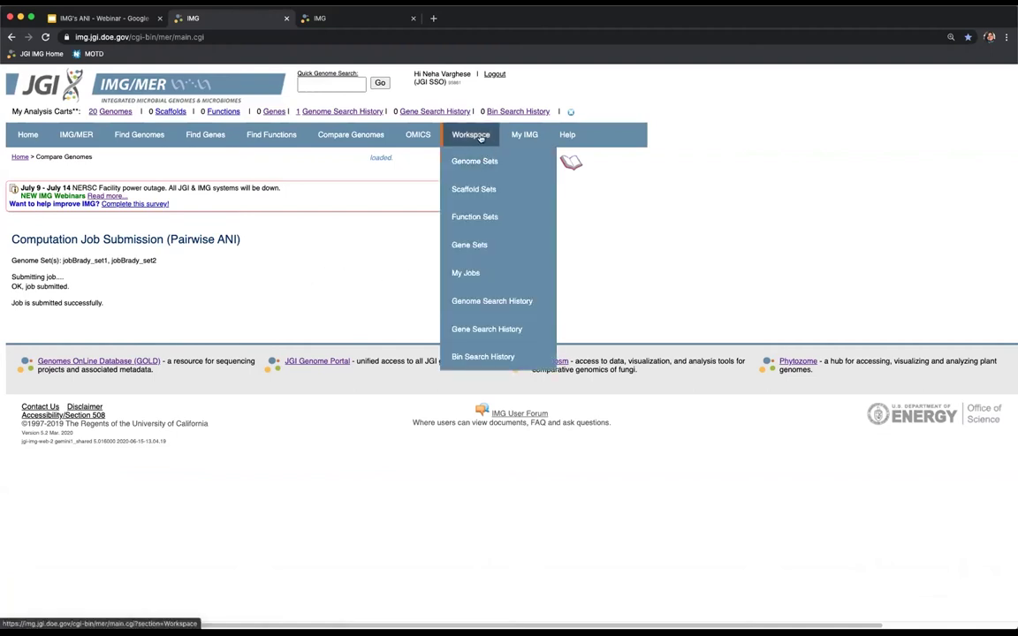
- Open My Jobs and highlight the waiting pairwise_jobBrady job among the completed Pairwise ANI jobs
click(484, 274)
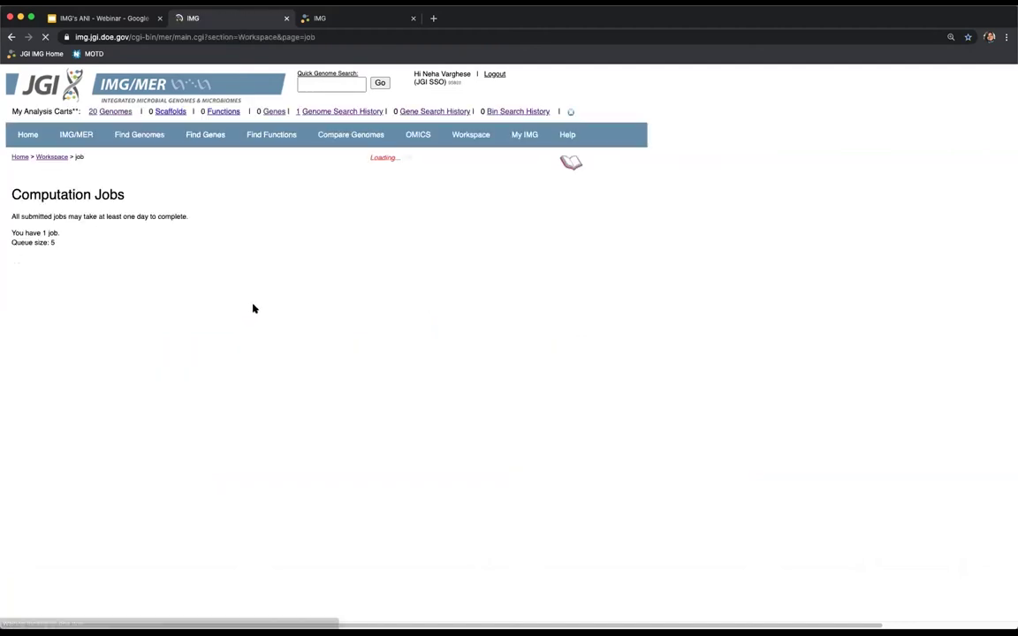
scroll(413, 506, down, 1)
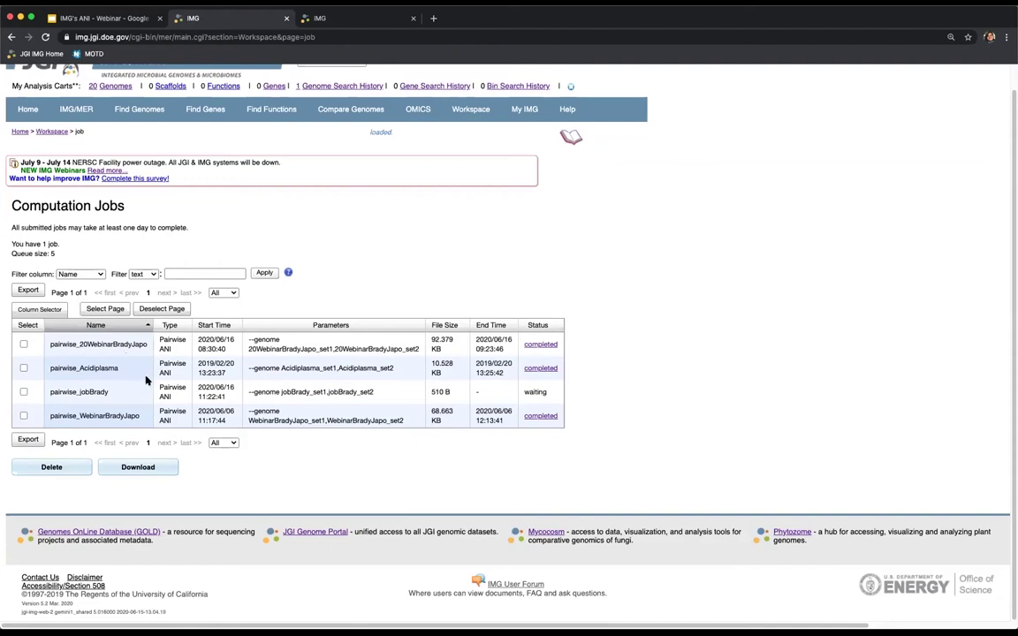
drag(49, 391, 553, 394)
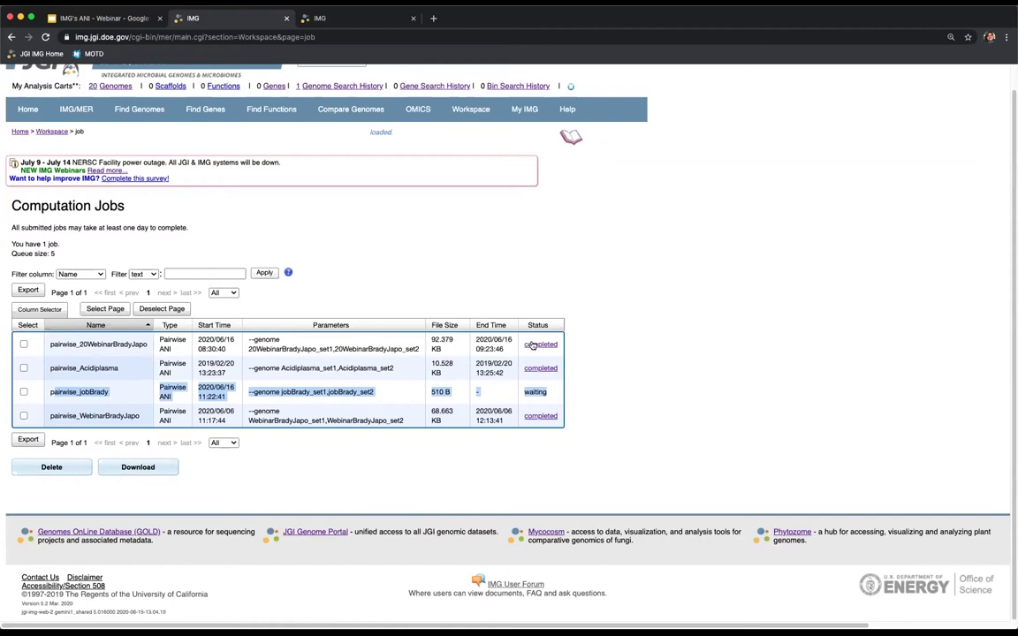
- Open the completed pairwise_20WebinarBradyJapo job and scroll through its ANI and AF table
click(535, 344)
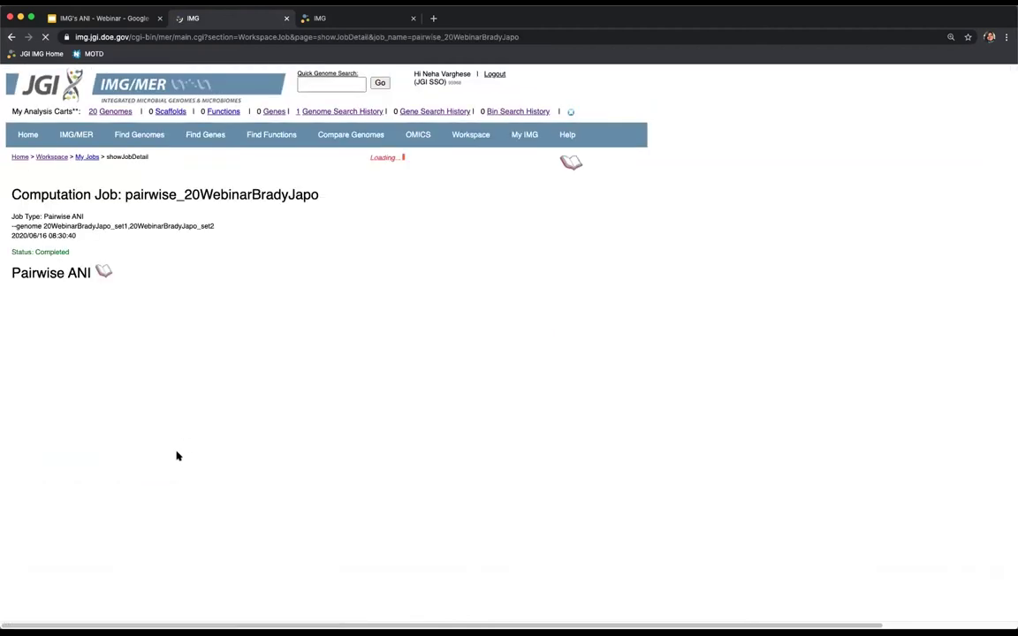
scroll(199, 579, down, 5)
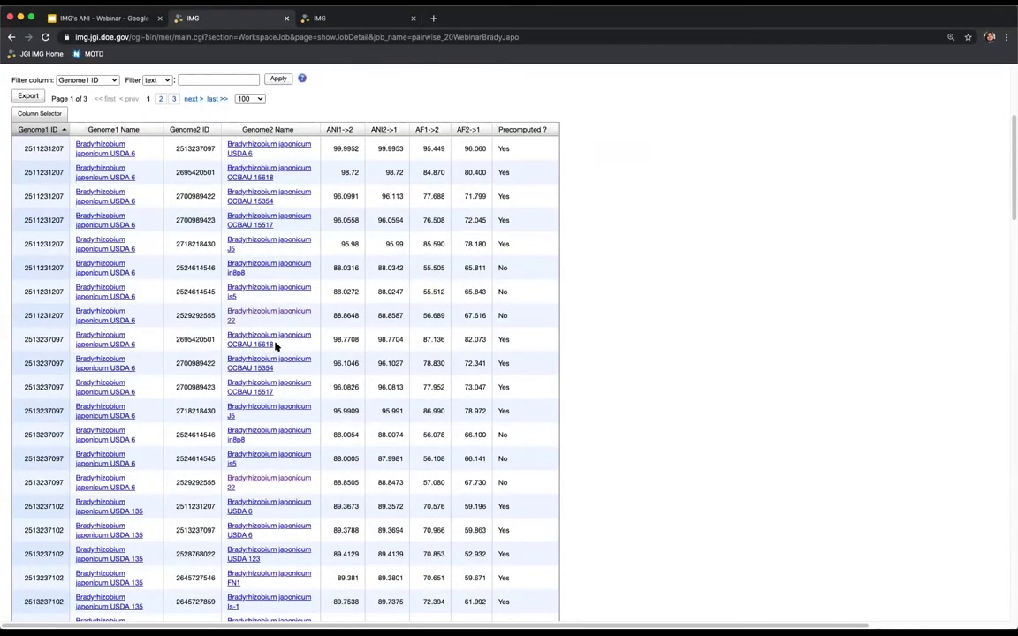
scroll(55, 234, up, 2)
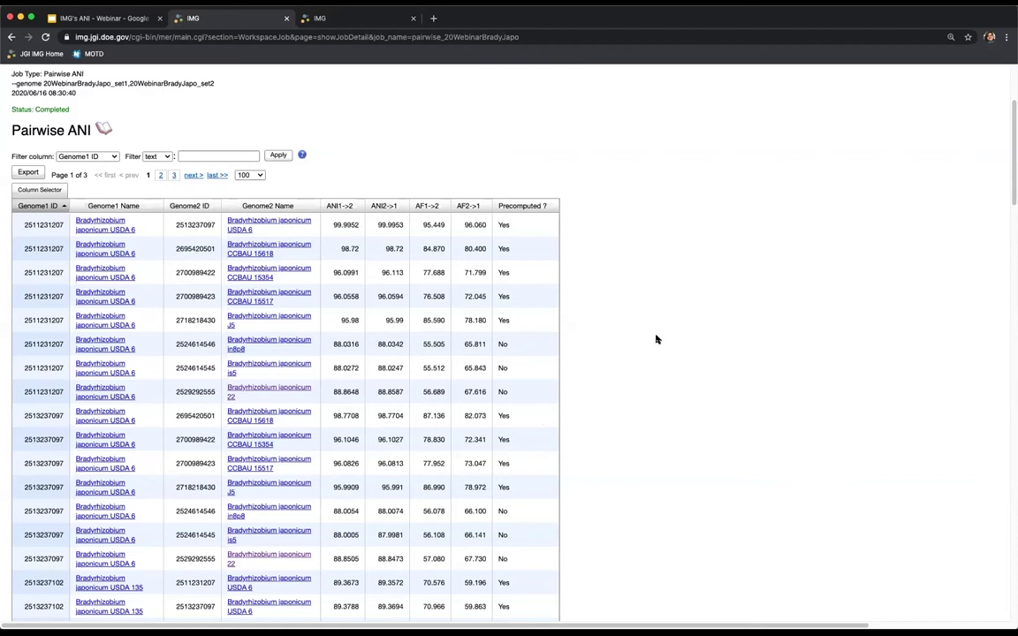
scroll(656, 339, down, 2)
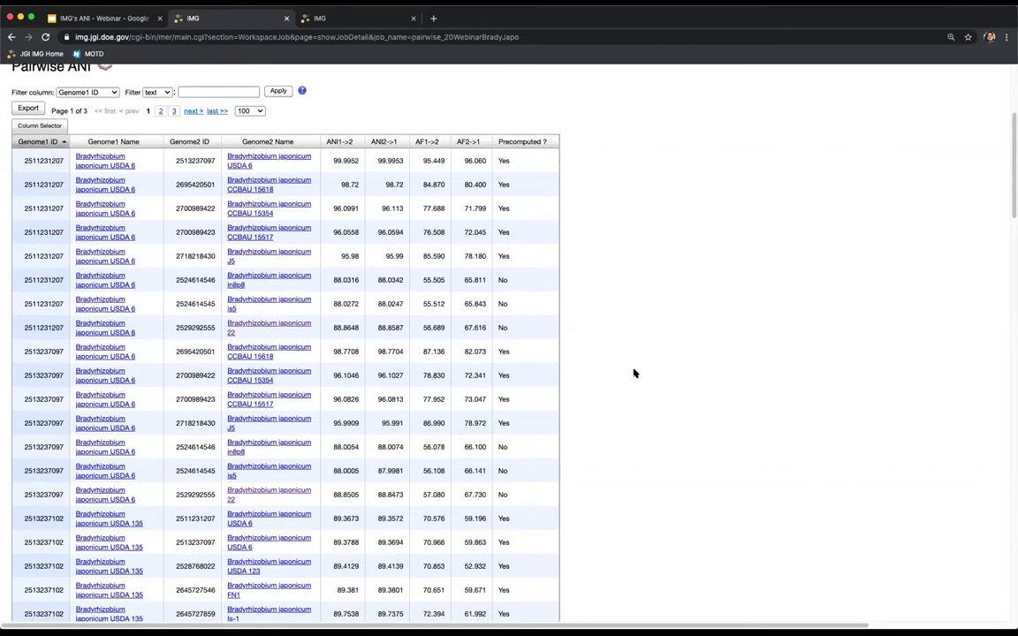
scroll(633, 373, up, 1)
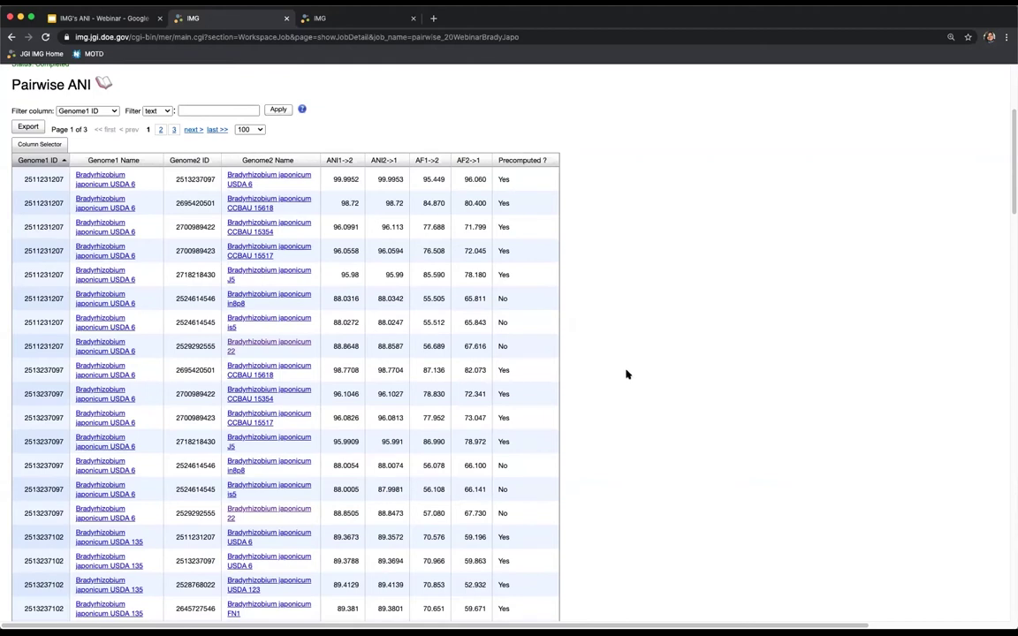
scroll(626, 375, down, 1)
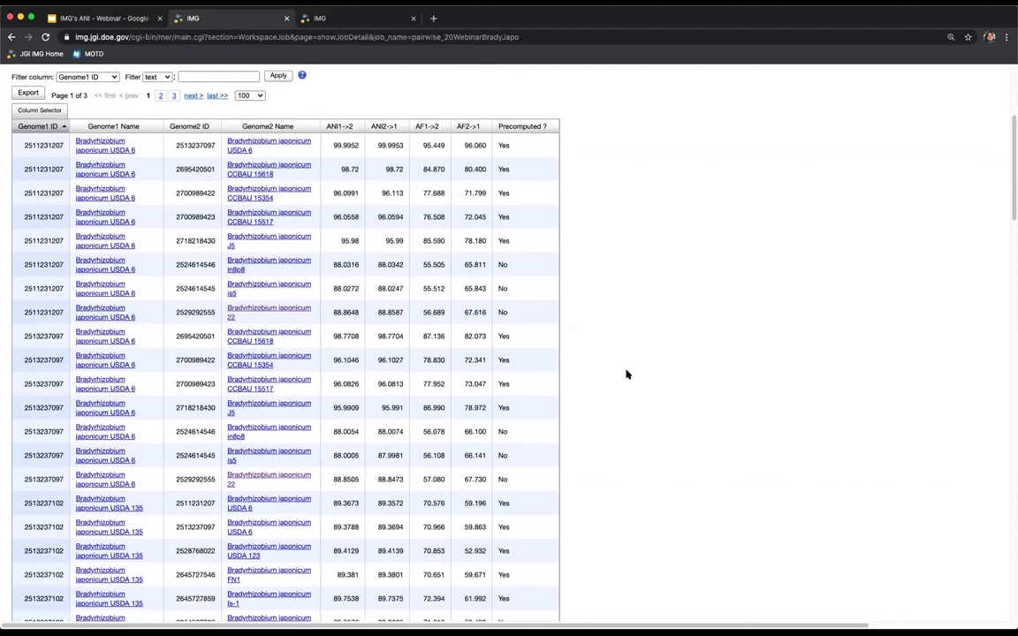
- Sort the table by ANI1->2, then ascending by ANI2->1 (about 87.87 to 89.37), and review it
click(336, 129)
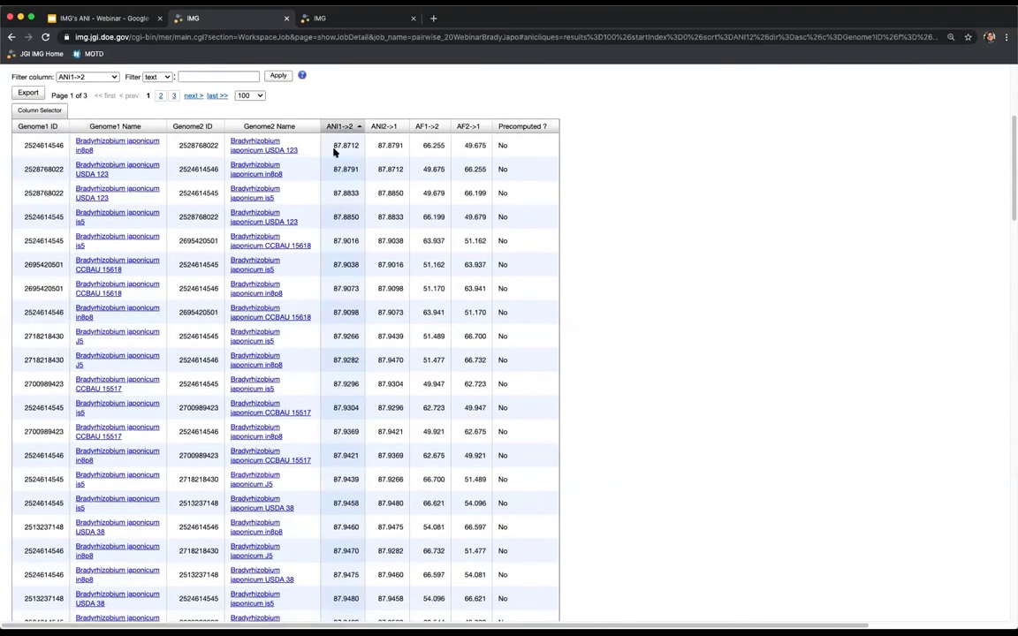
drag(334, 146, 485, 147)
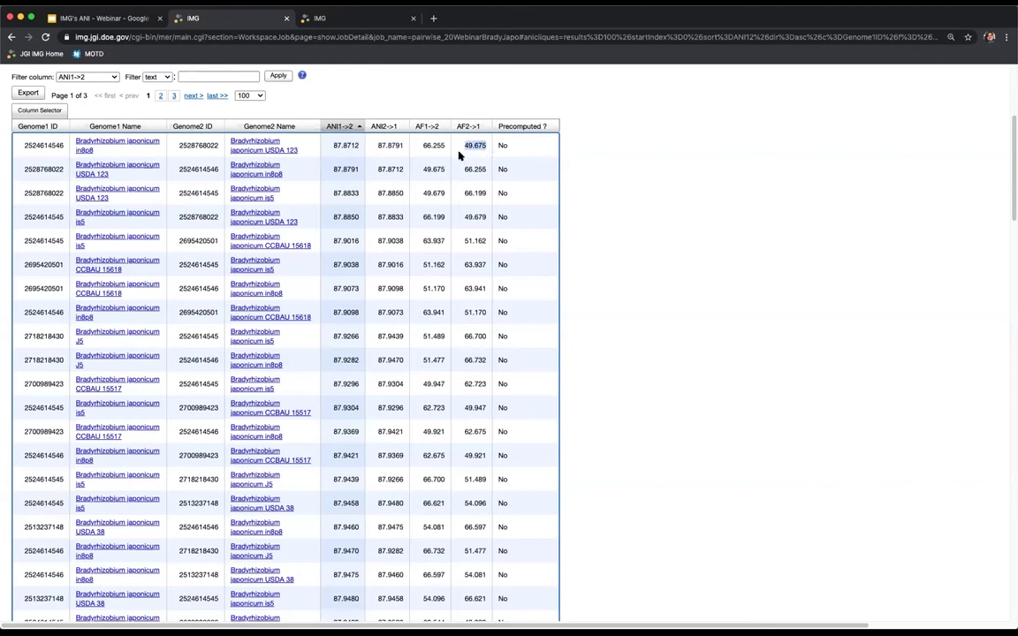
click(384, 127)
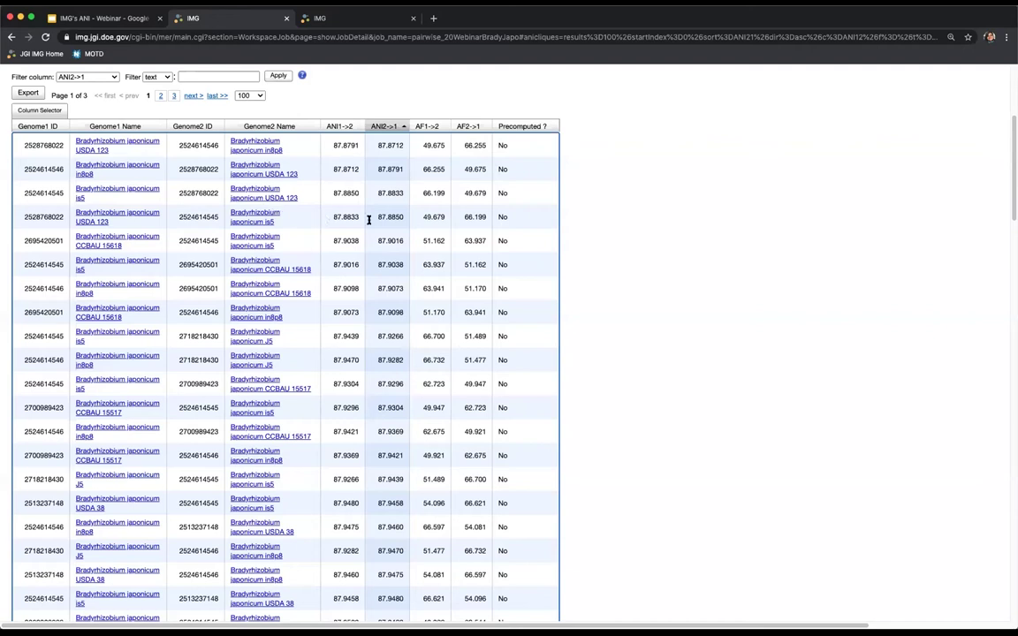
scroll(340, 358, down, 3)
scroll(340, 358, down, 12)
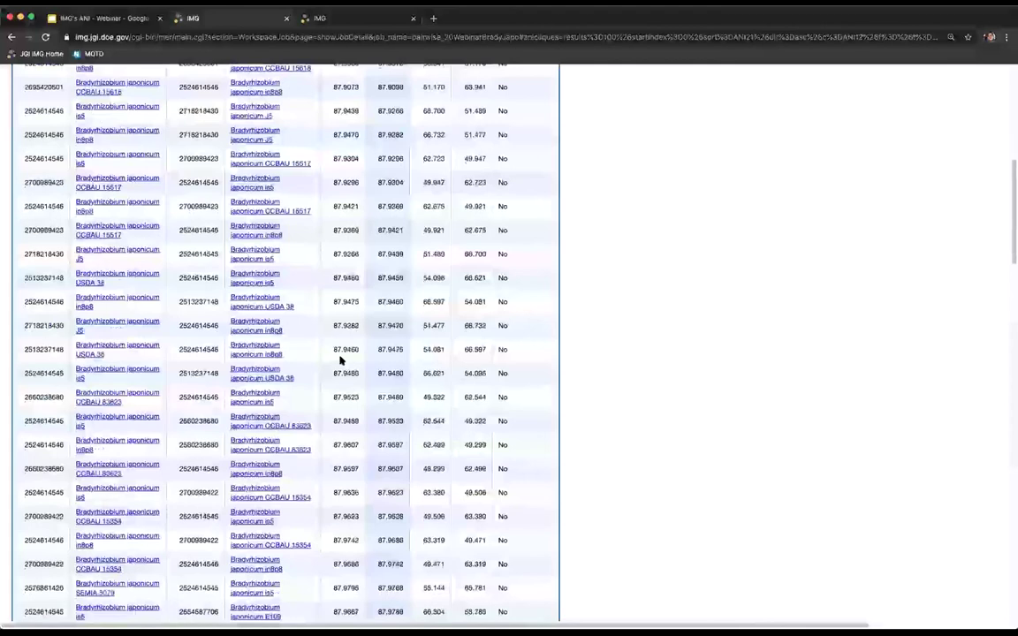
scroll(328, 351, down, 20)
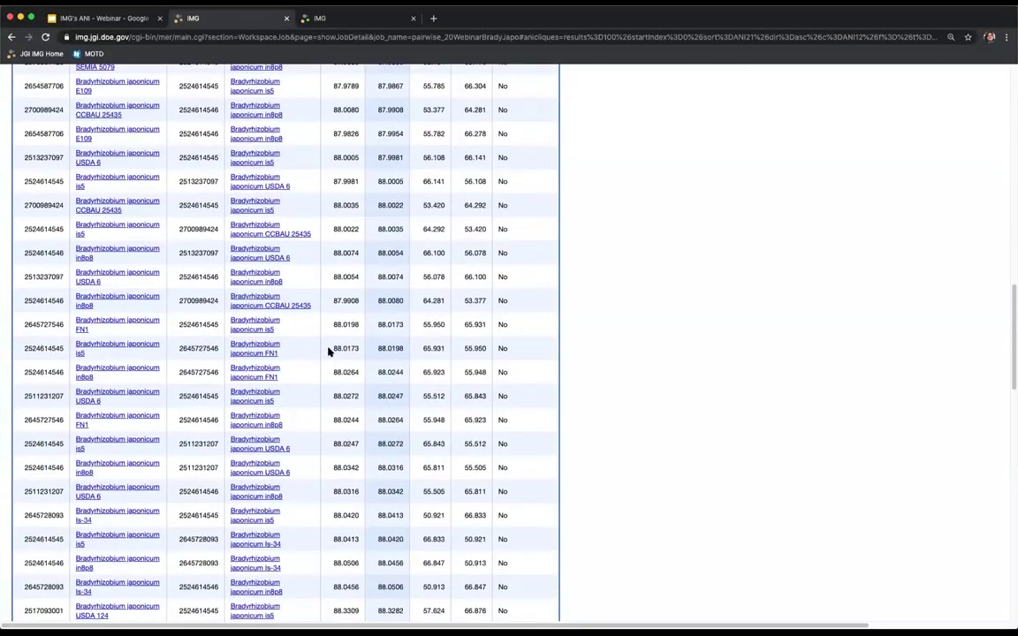
scroll(328, 352, down, 4)
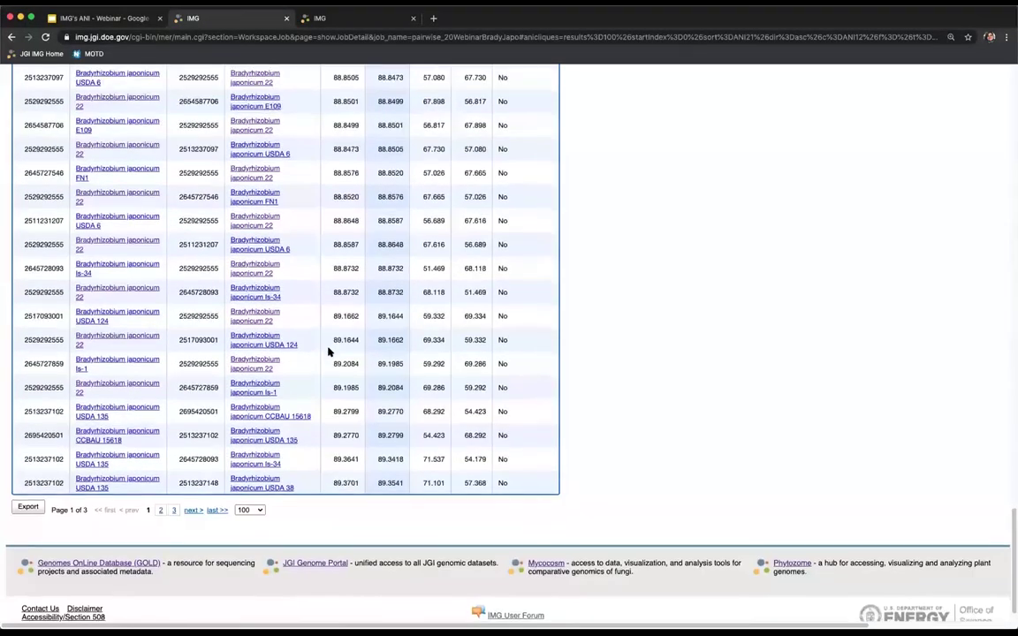
scroll(329, 318, up, 18)
scroll(330, 318, up, 20)
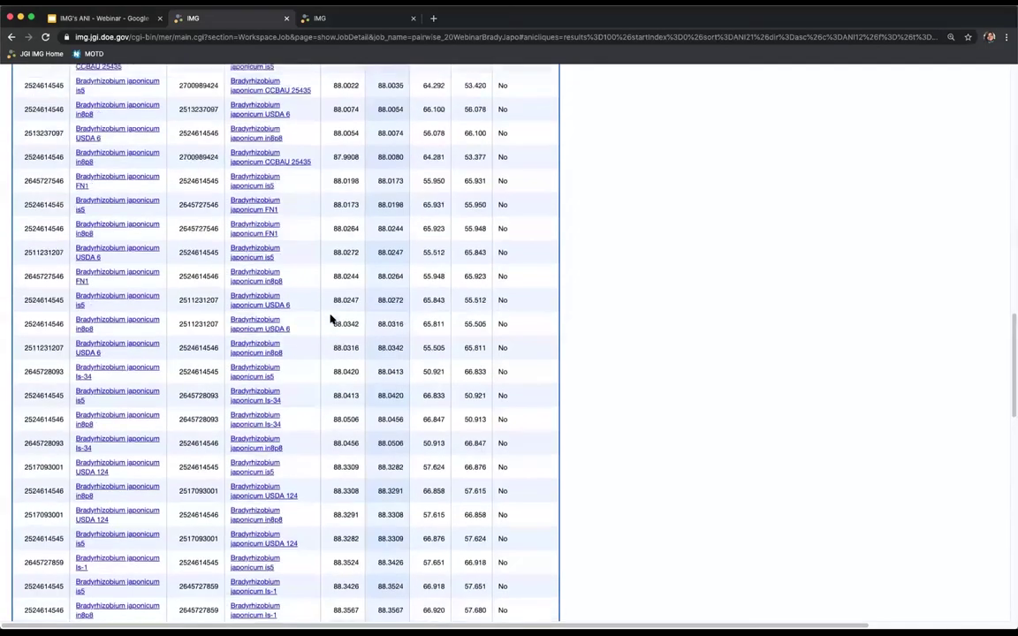
scroll(330, 319, up, 2)
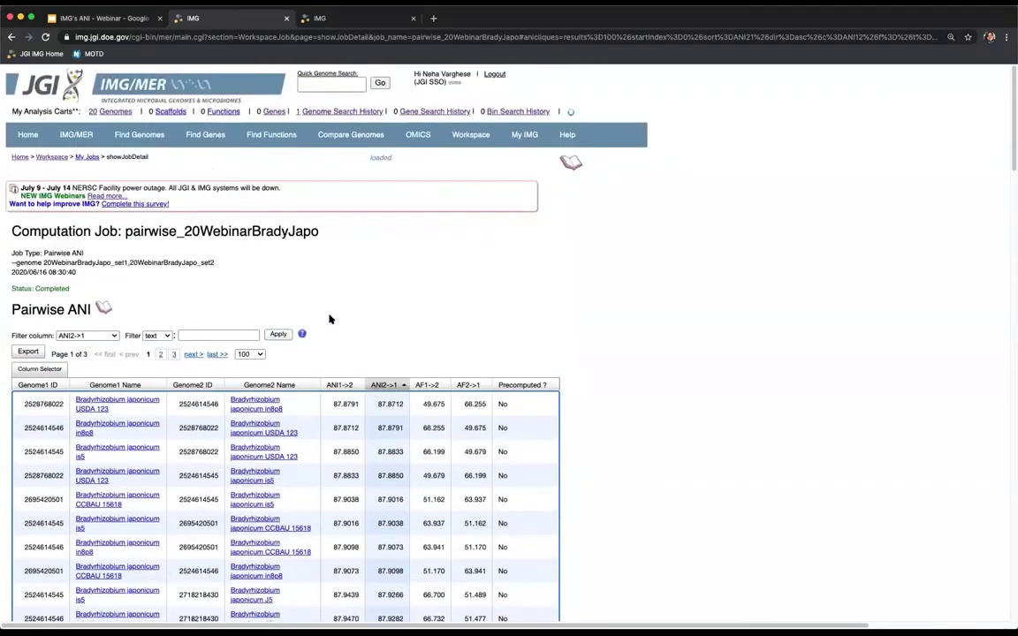
mouse_move(351, 134)
scroll(368, 373, down, 1)
scroll(369, 373, down, 5)
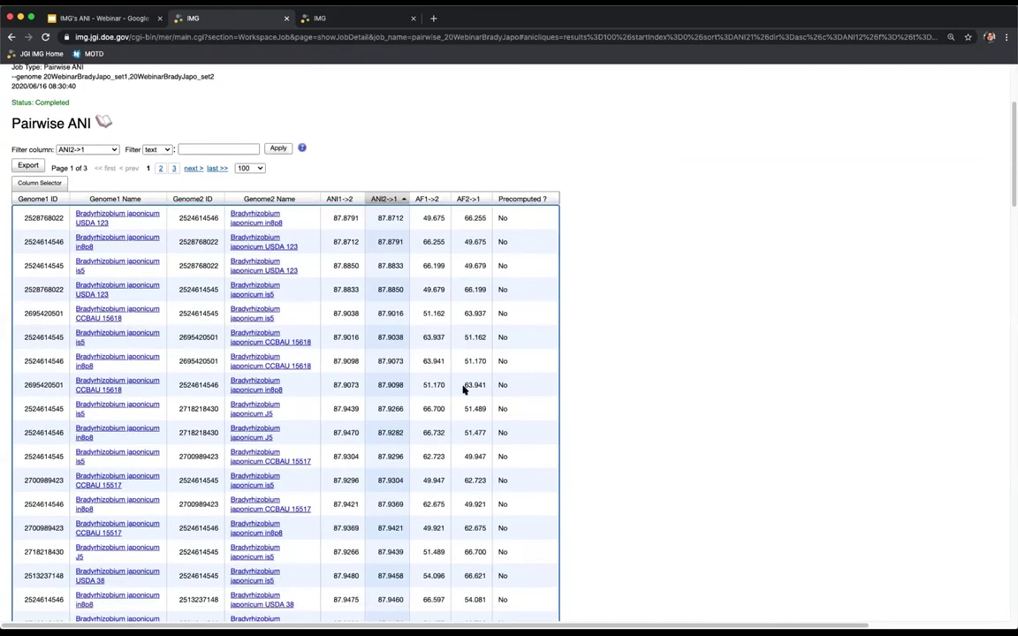
scroll(354, 319, down, 1)
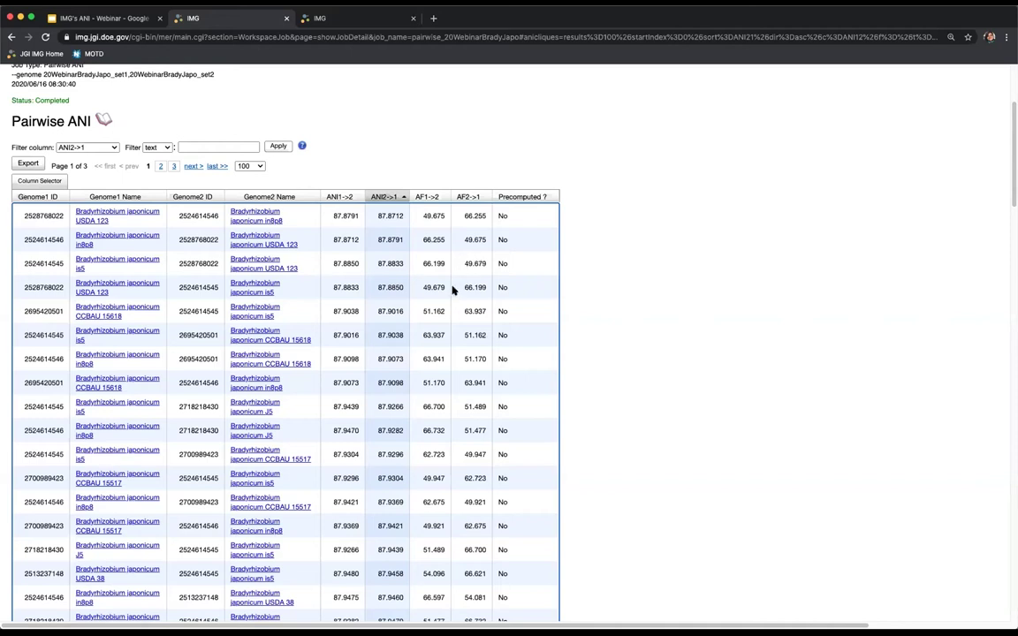
scroll(451, 283, up, 1)
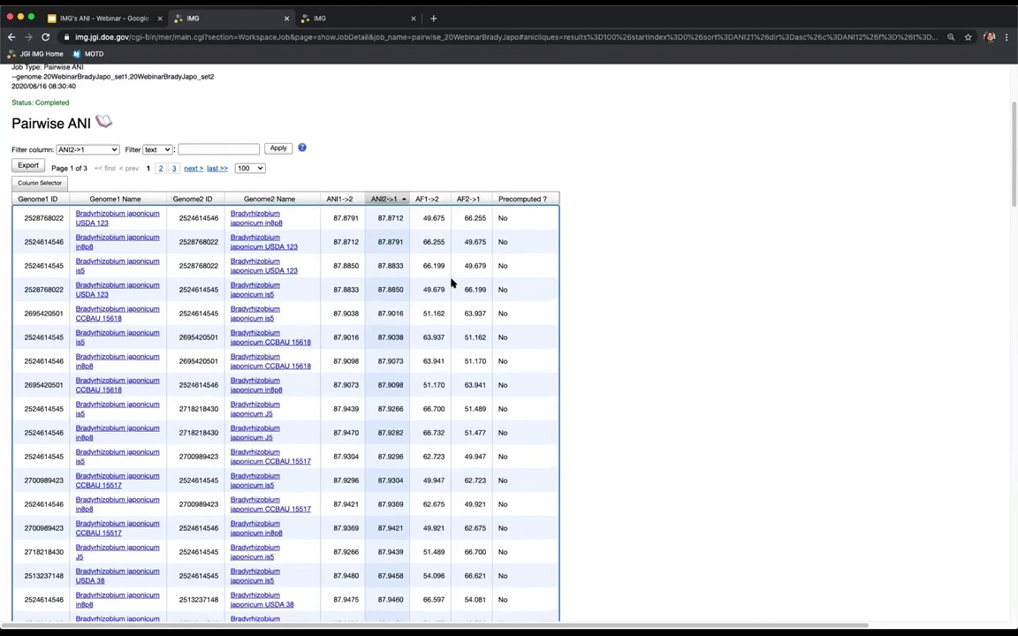
scroll(452, 283, up, 5)
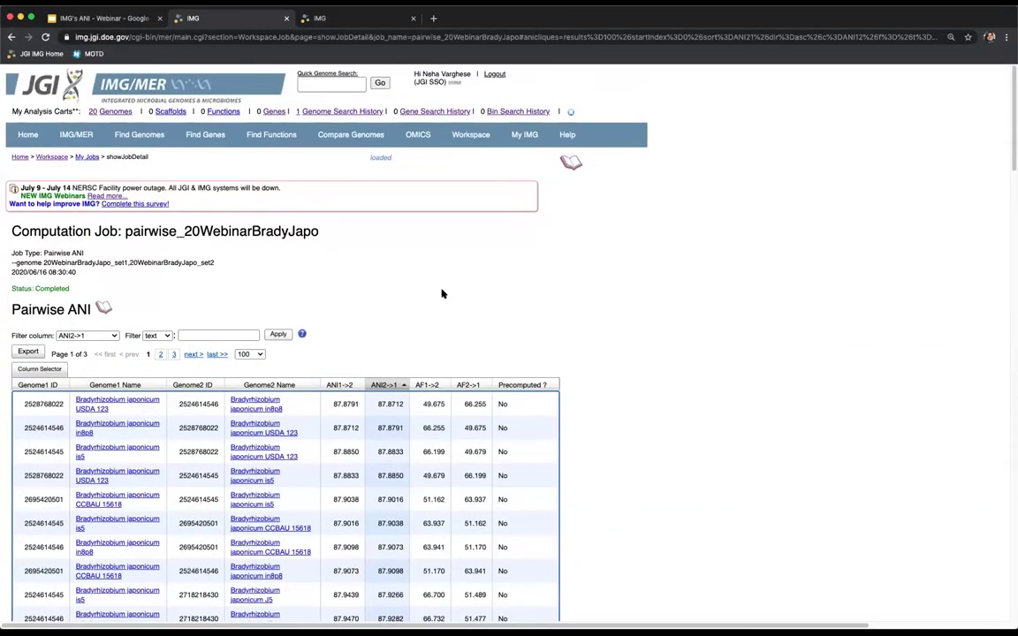
mouse_move(337, 140)
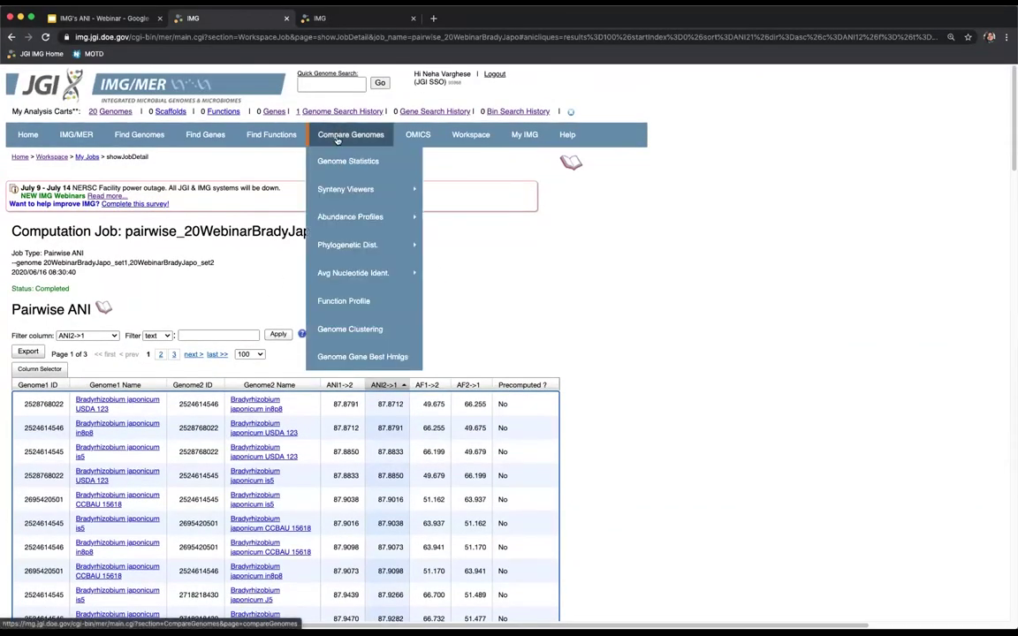
- Go to Compare Genomes > Avg Nucleotide Ident. > Same Species Plot, listing 3396 species
mouse_move(380, 273)
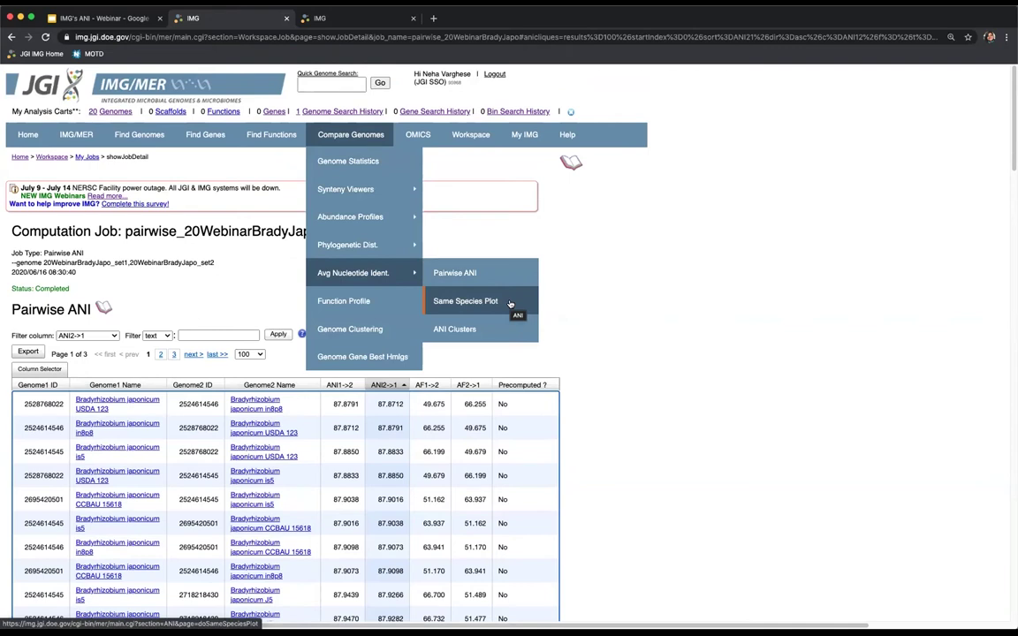
click(510, 302)
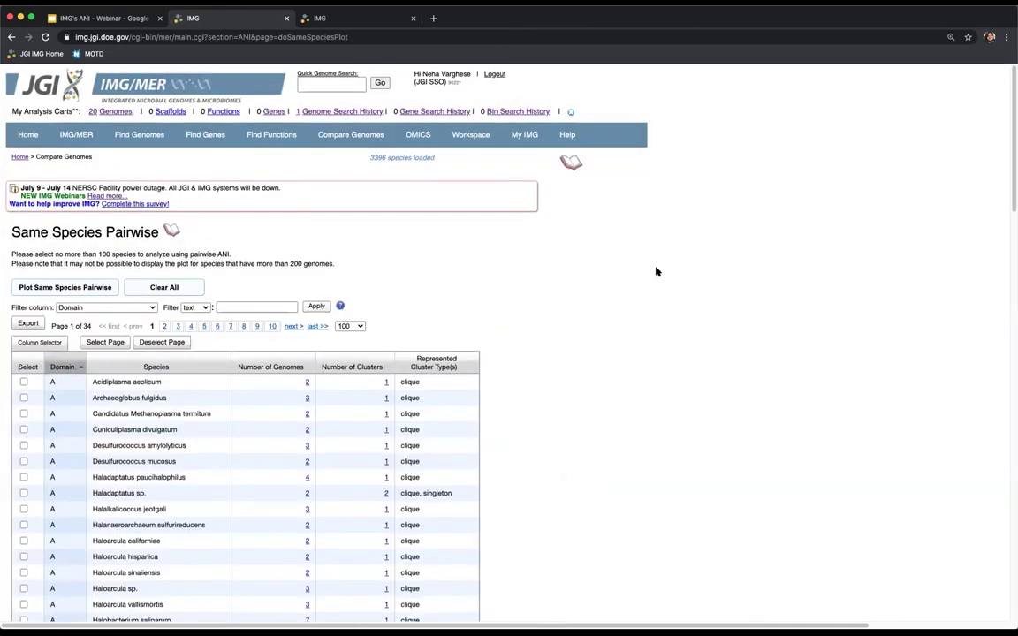
- Sort the species table by Represented Cluster Type(s), putting clique-group, singleton species like Acinetobacter pittii first
scroll(557, 427, down, 3)
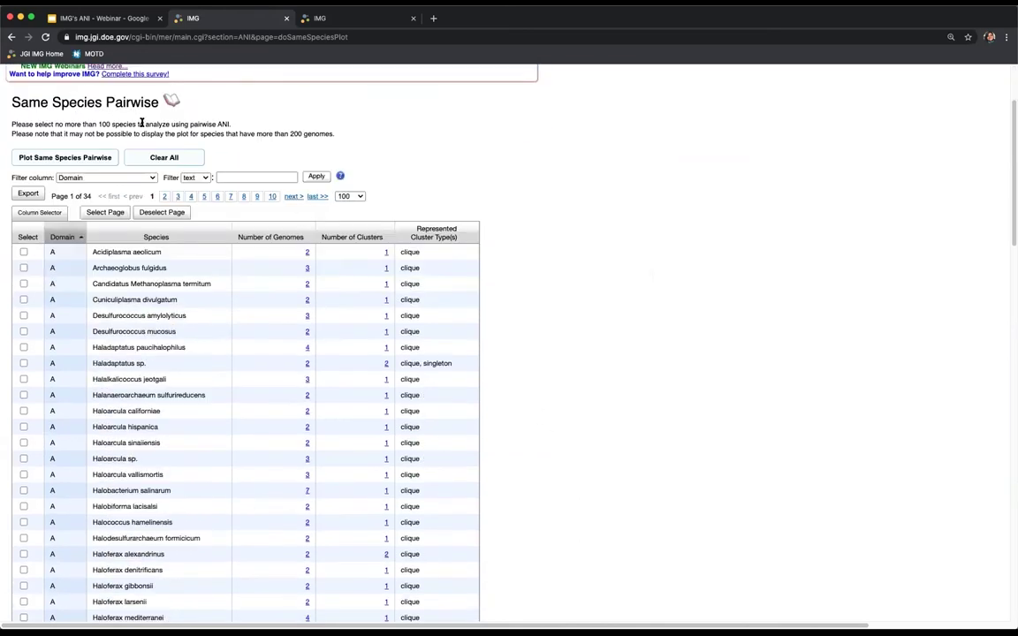
scroll(141, 122, up, 1)
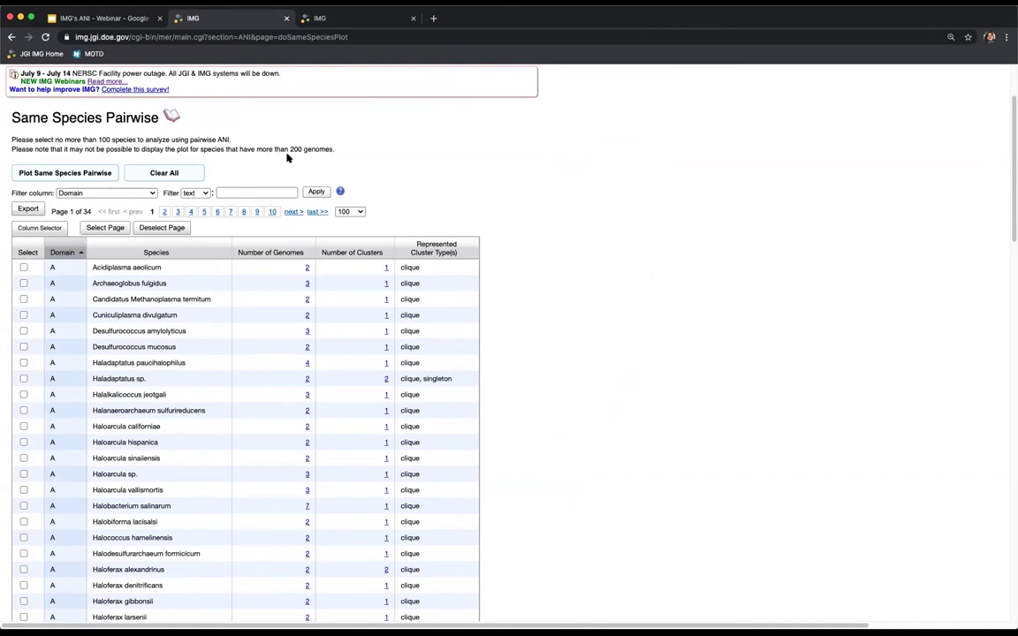
scroll(493, 357, down, 1)
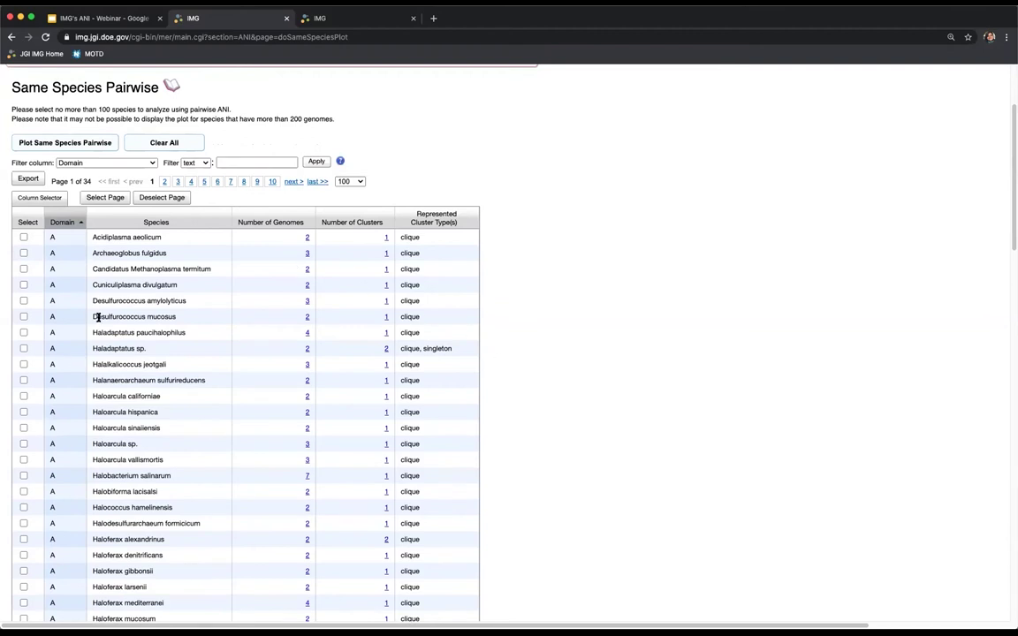
scroll(197, 373, down, 1)
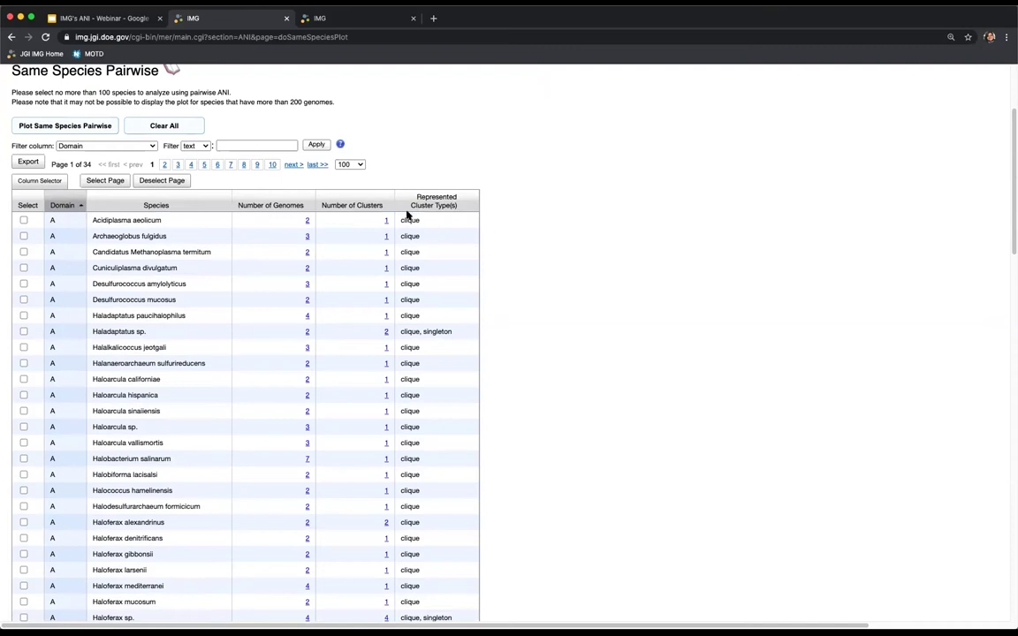
scroll(181, 433, down, 5)
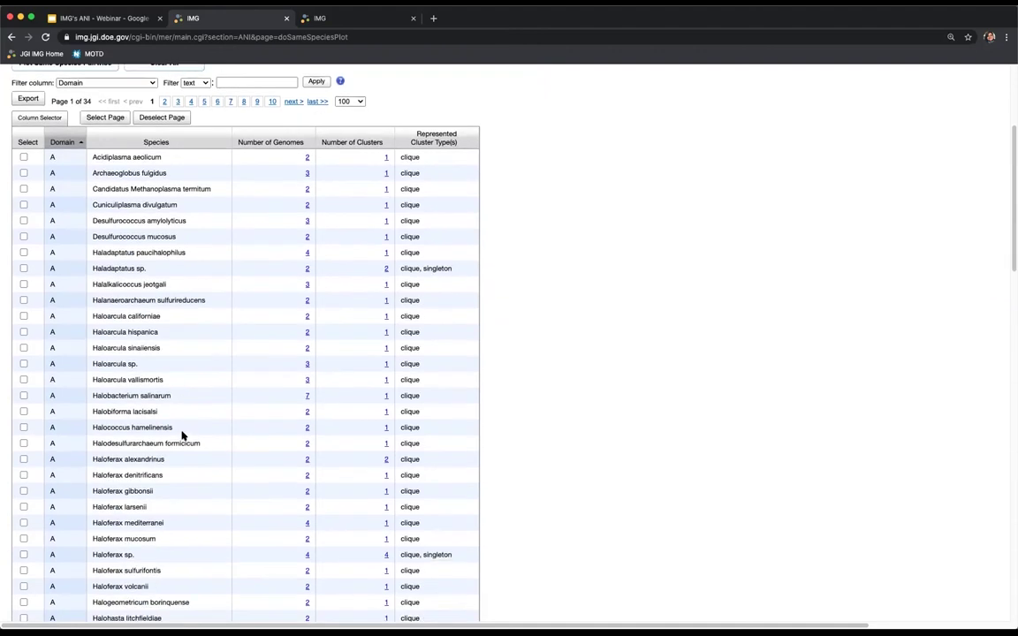
scroll(181, 433, up, 5)
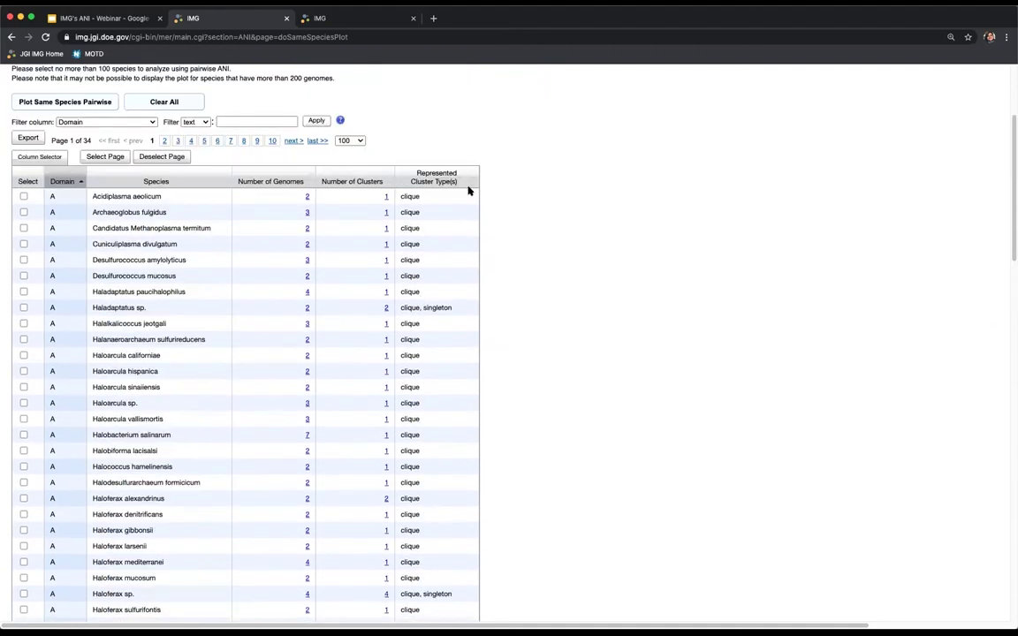
click(466, 173)
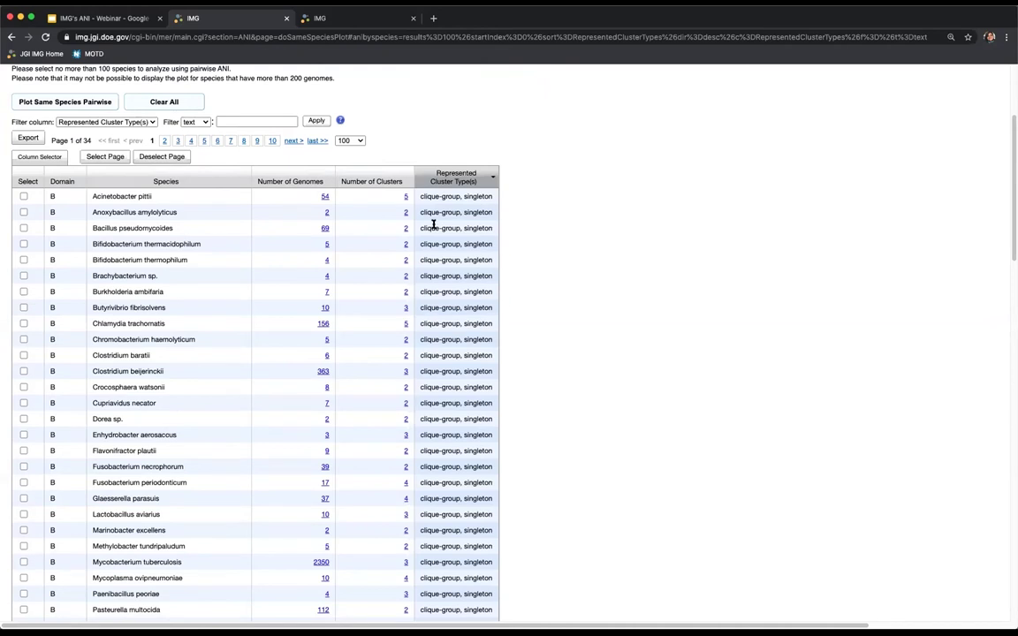
scroll(427, 343, up, 3)
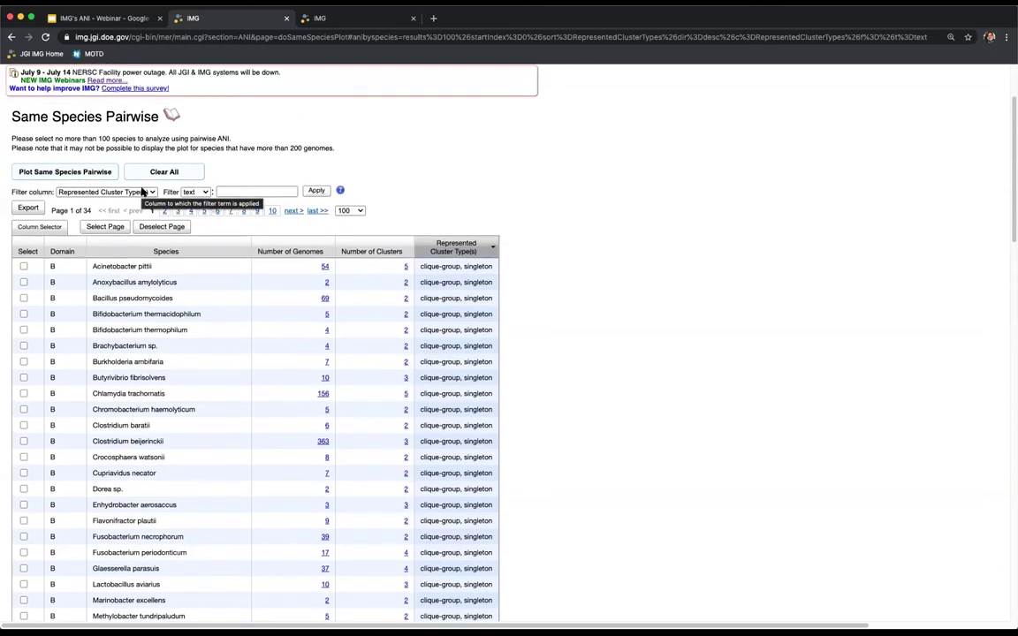
- Filter the species table on the Species column to show only Bradyrhizobium
click(142, 192)
click(137, 163)
click(266, 191)
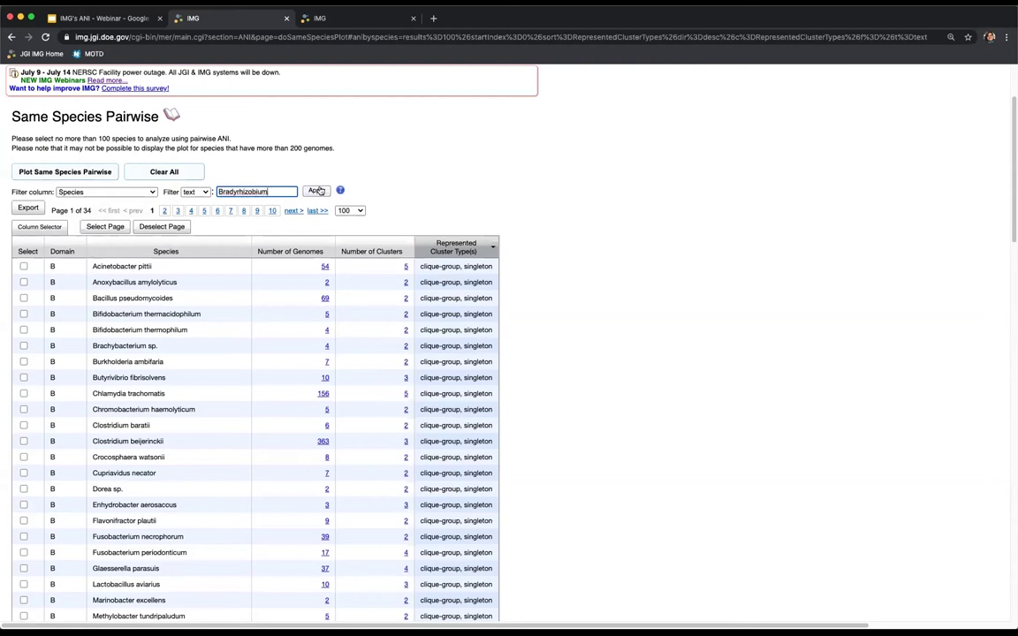
click(316, 191)
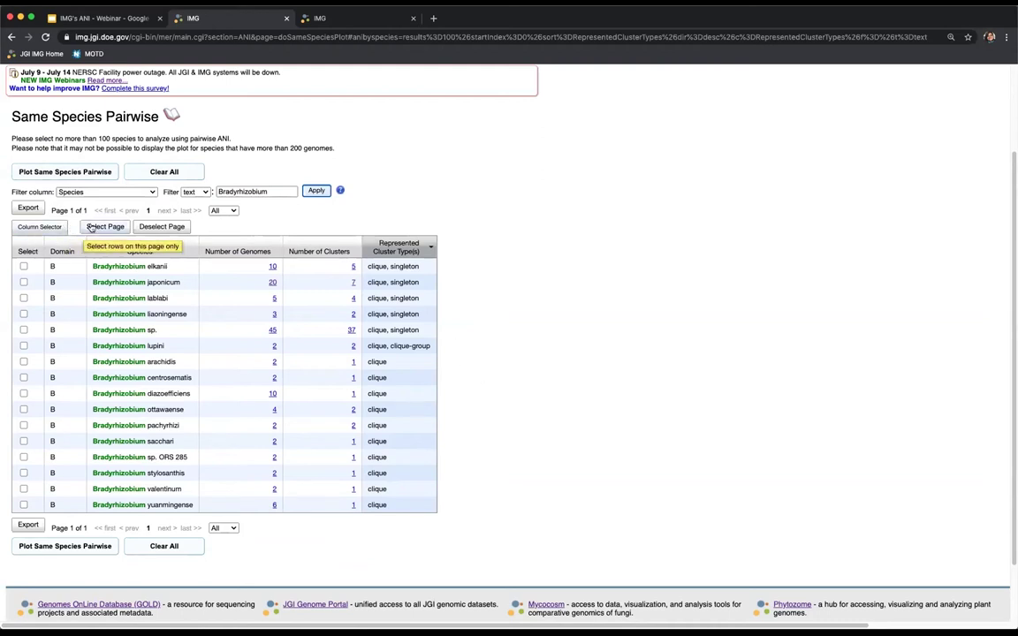
- Check all Bradyrhizobium species except Bradyrhizobium sp. and Bradyrhizobium sp. ORS 285
click(103, 227)
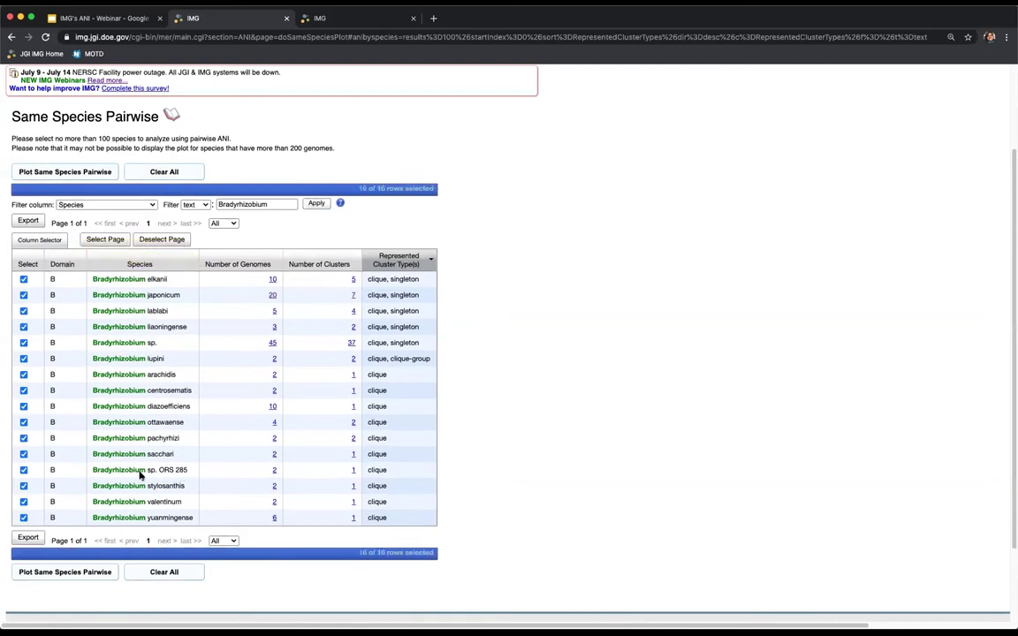
click(23, 470)
click(23, 342)
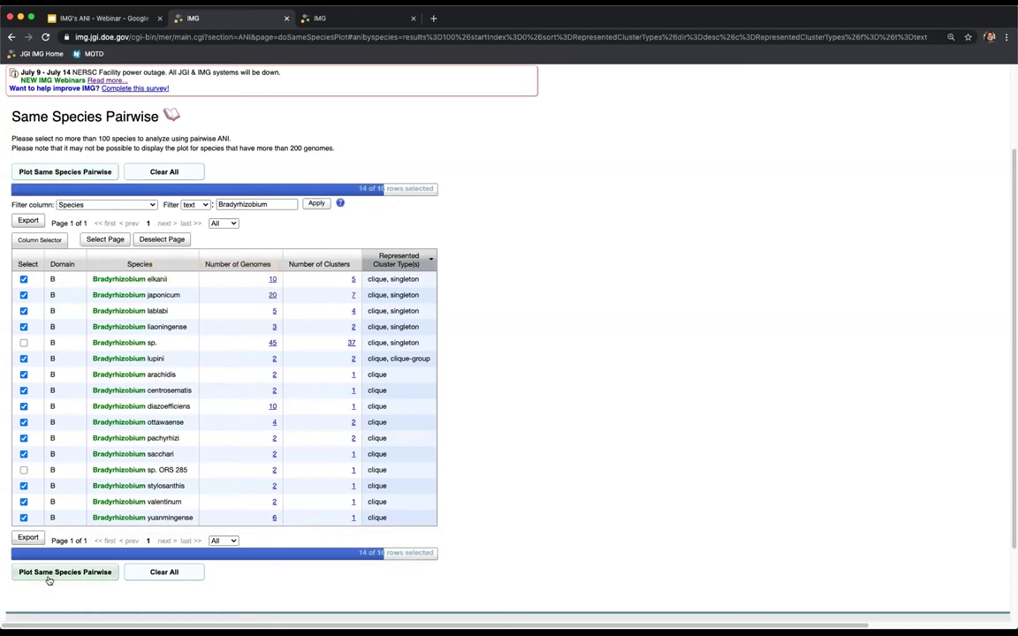
- Plot Final AF against Final ANI for the 14 checked Bradyrhizobium species
click(89, 171)
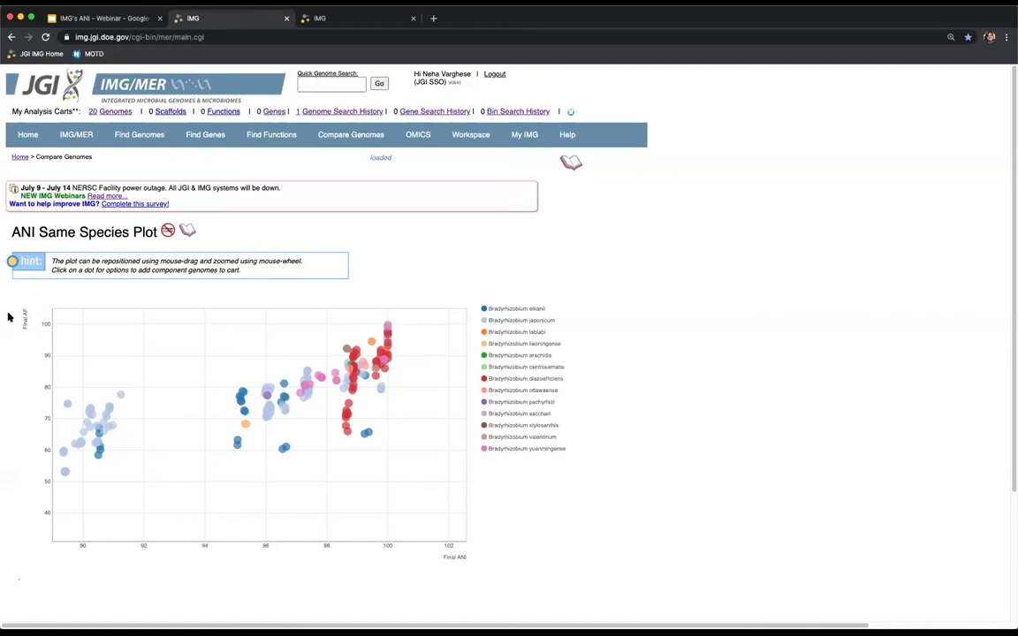
mouse_move(122, 400)
mouse_move(65, 455)
mouse_move(67, 410)
mouse_move(371, 345)
- Zoom the scatter plot and read the genome pairs behind individual dots
scroll(203, 482, down, 2)
scroll(203, 481, down, 1)
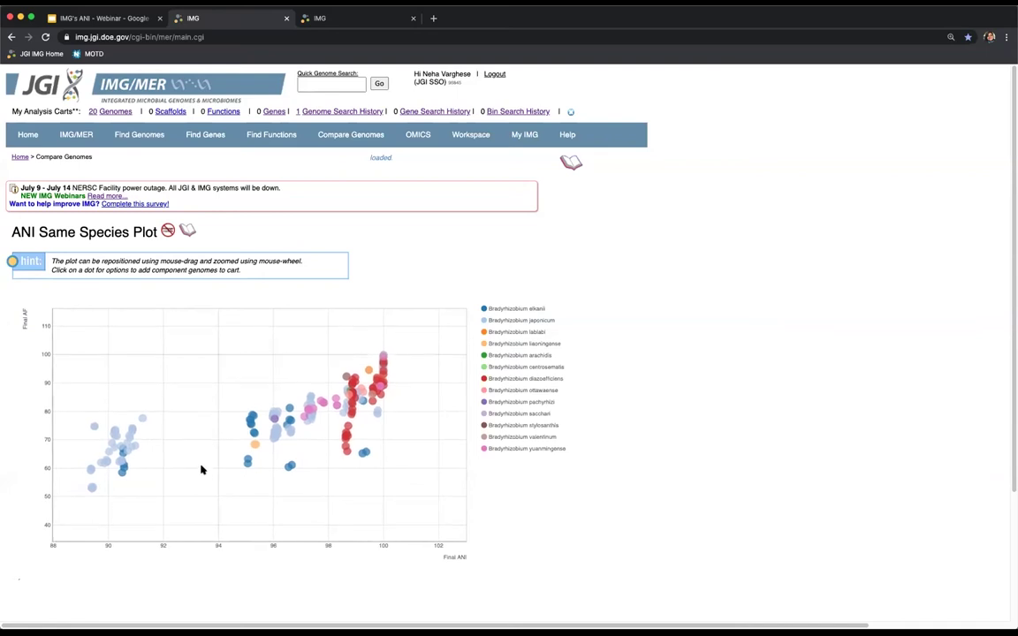
scroll(201, 469, up, 1)
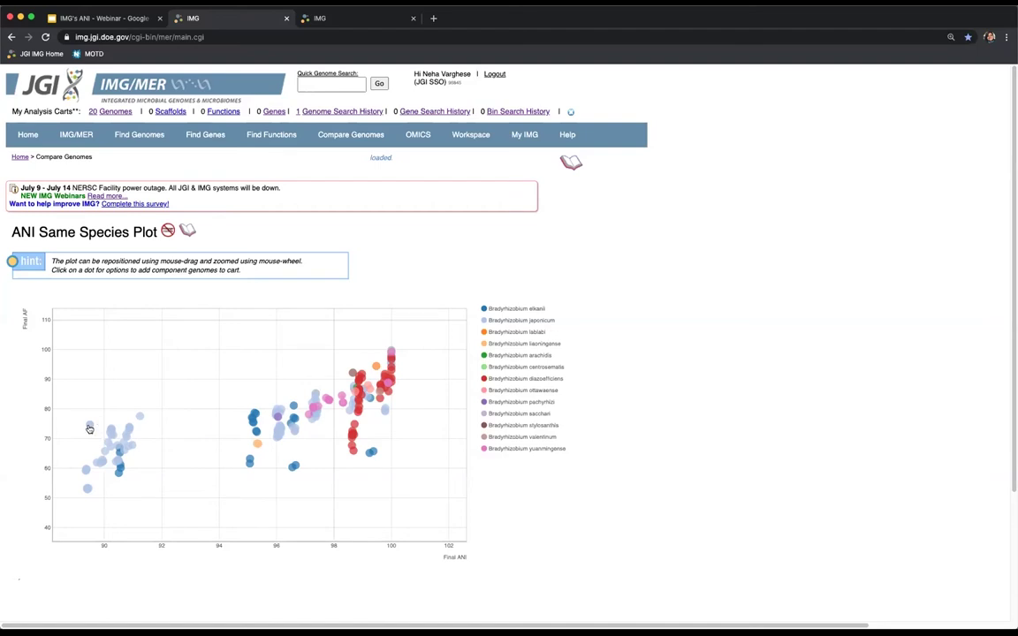
mouse_move(143, 421)
mouse_move(87, 427)
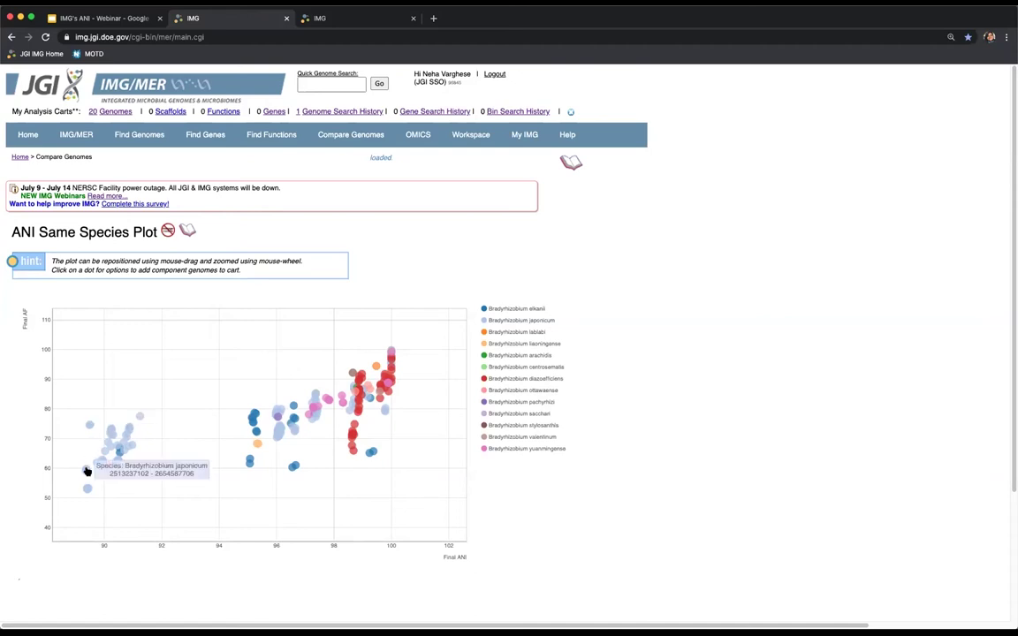
mouse_move(85, 497)
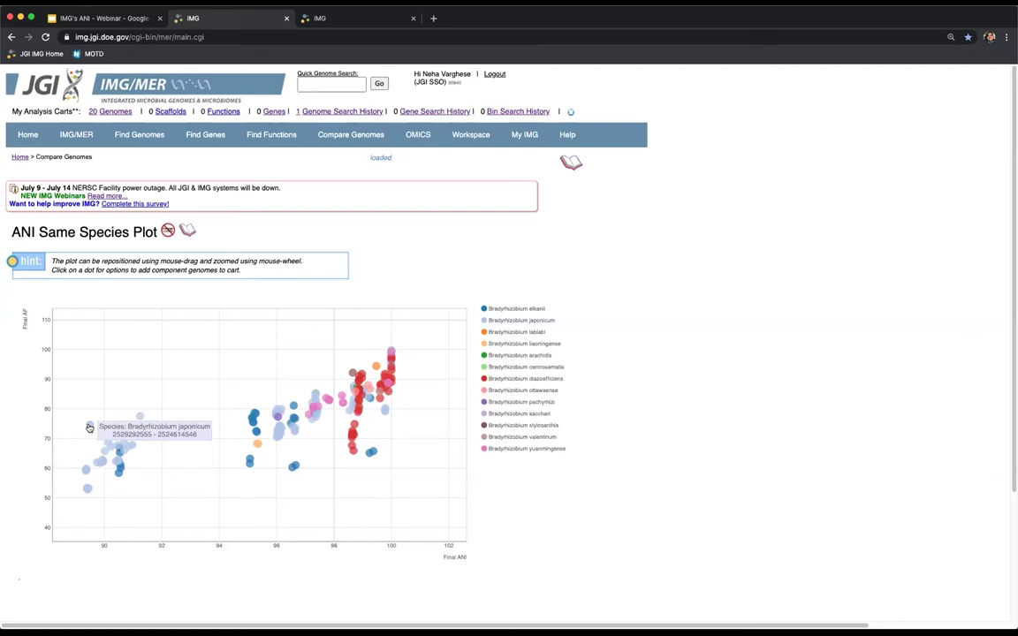
- Collect the genomes from three light-blue japonicum dots into a five-genome Genomes for Species list, then close it
click(89, 428)
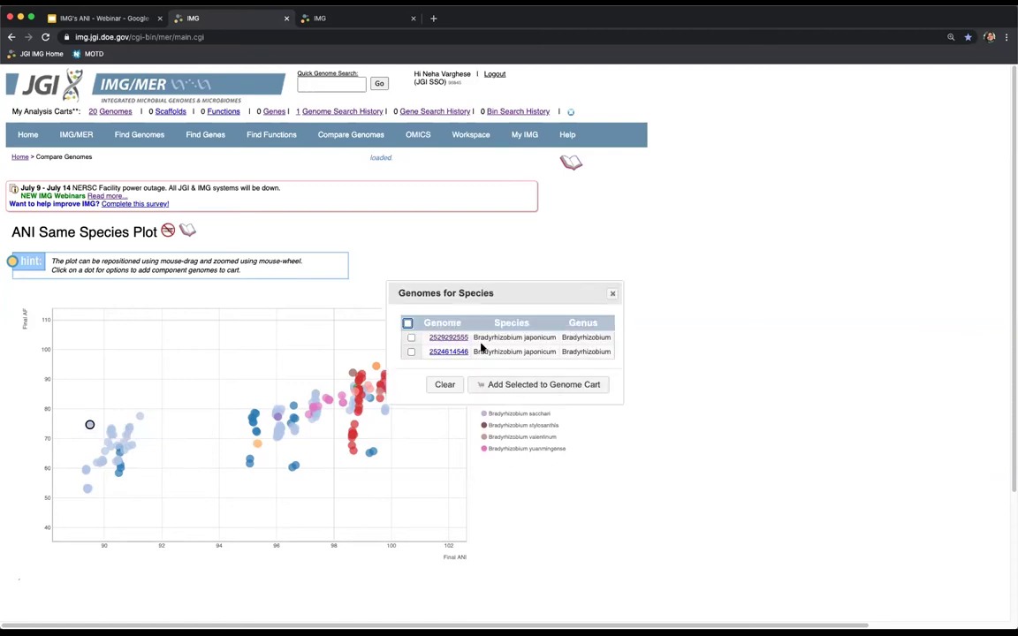
mouse_move(89, 426)
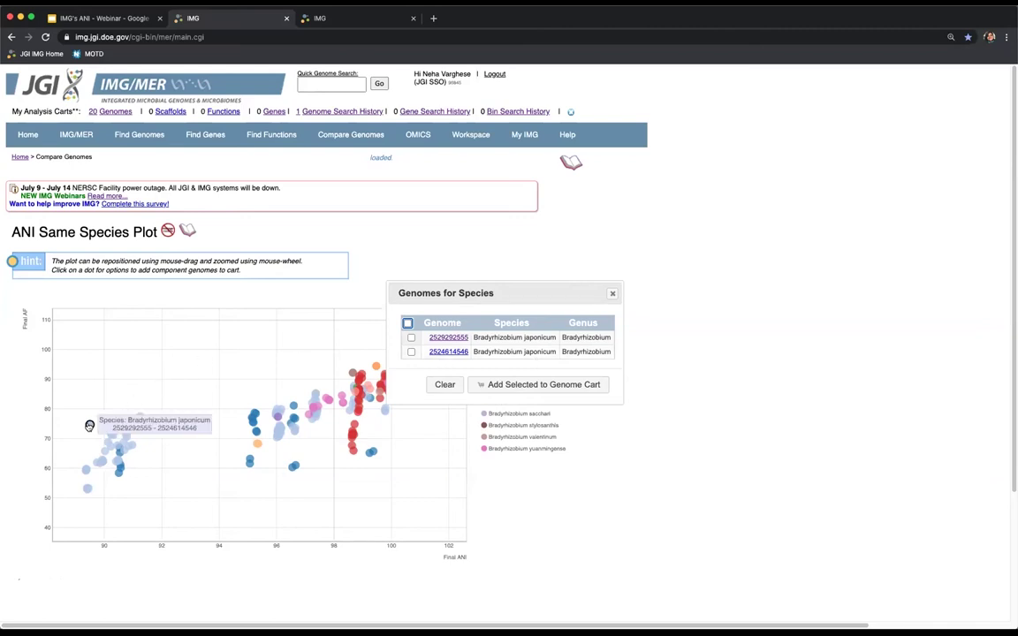
click(411, 338)
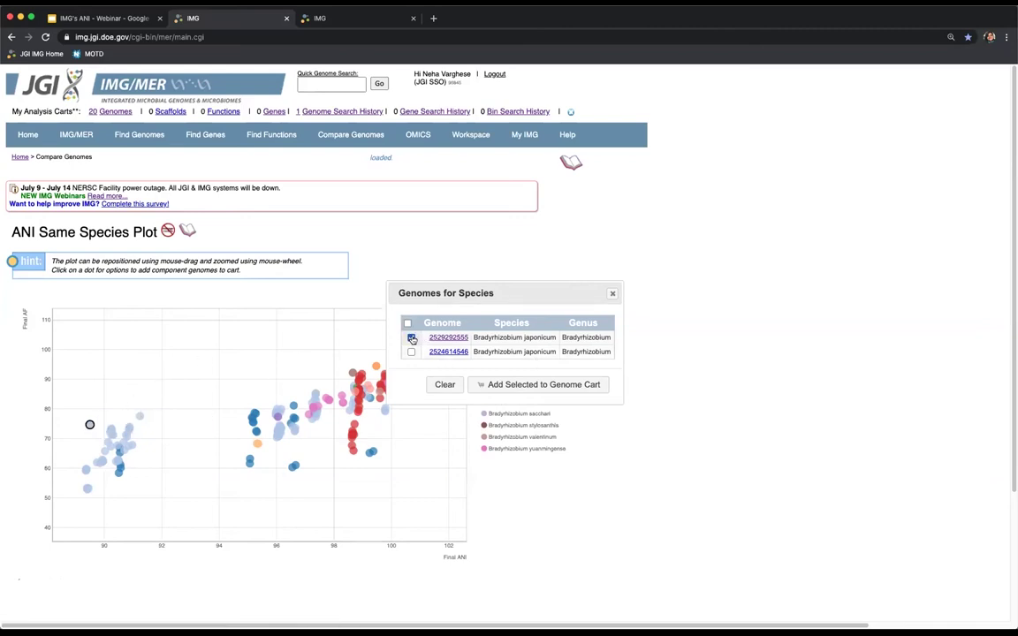
click(411, 352)
click(89, 474)
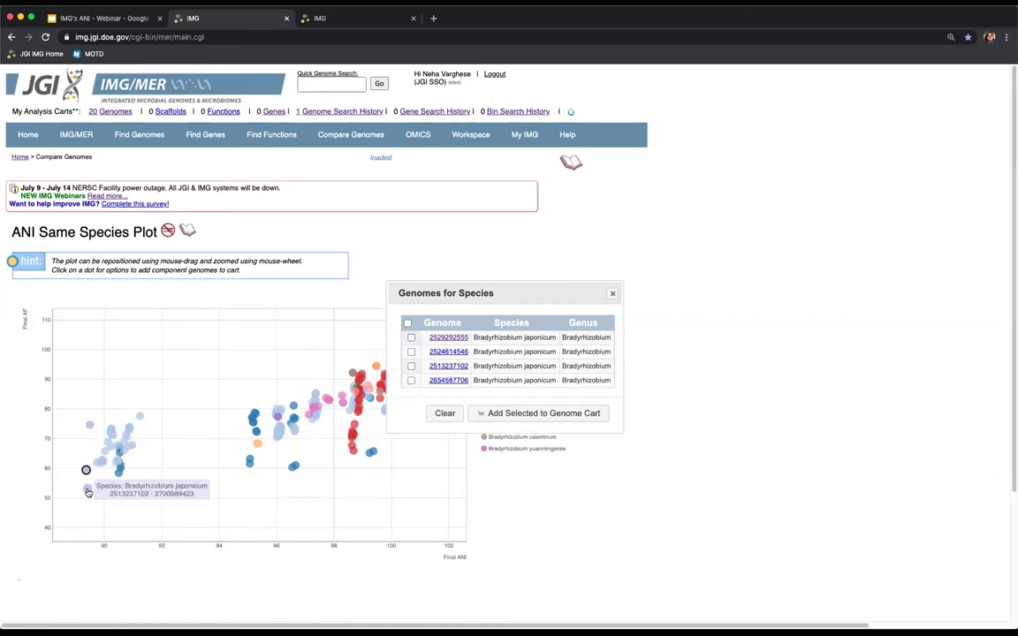
click(86, 487)
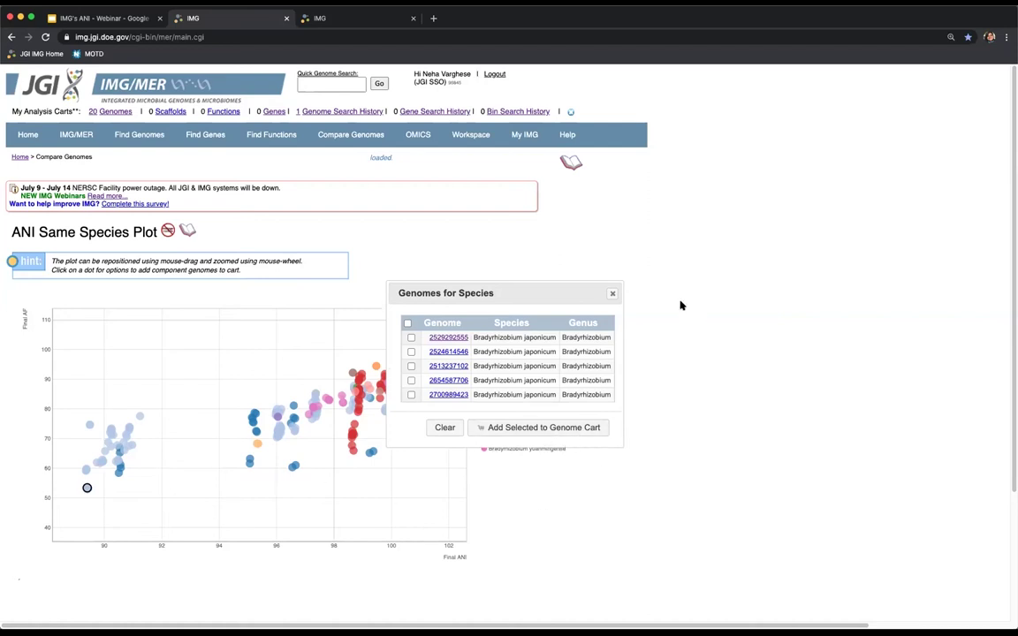
click(611, 293)
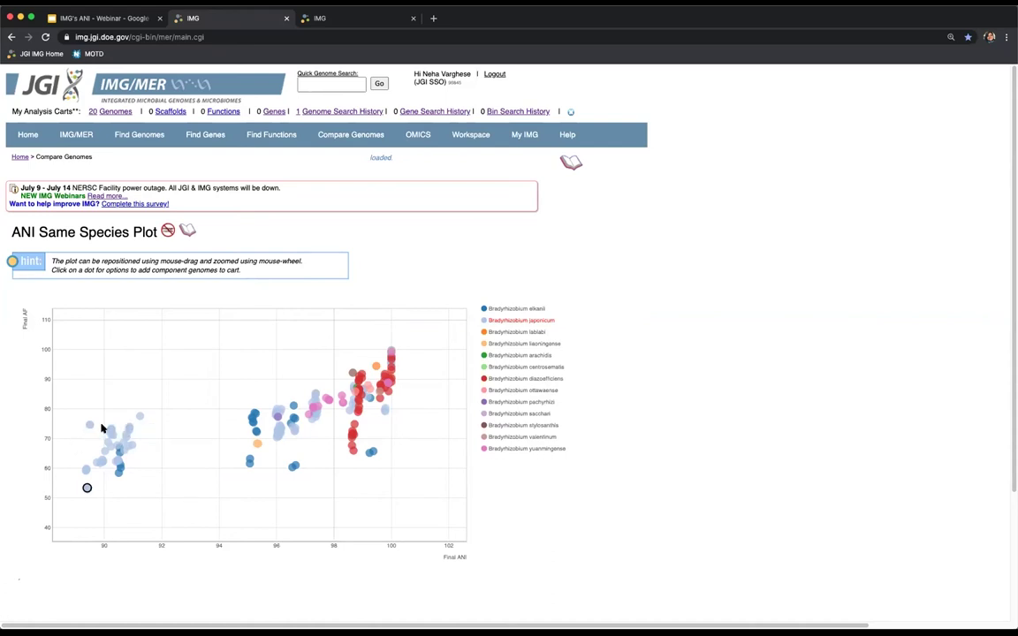
- Inspect the lowest japonicum points, near 89–91 Final ANI and 53–78 Final AF
mouse_move(144, 422)
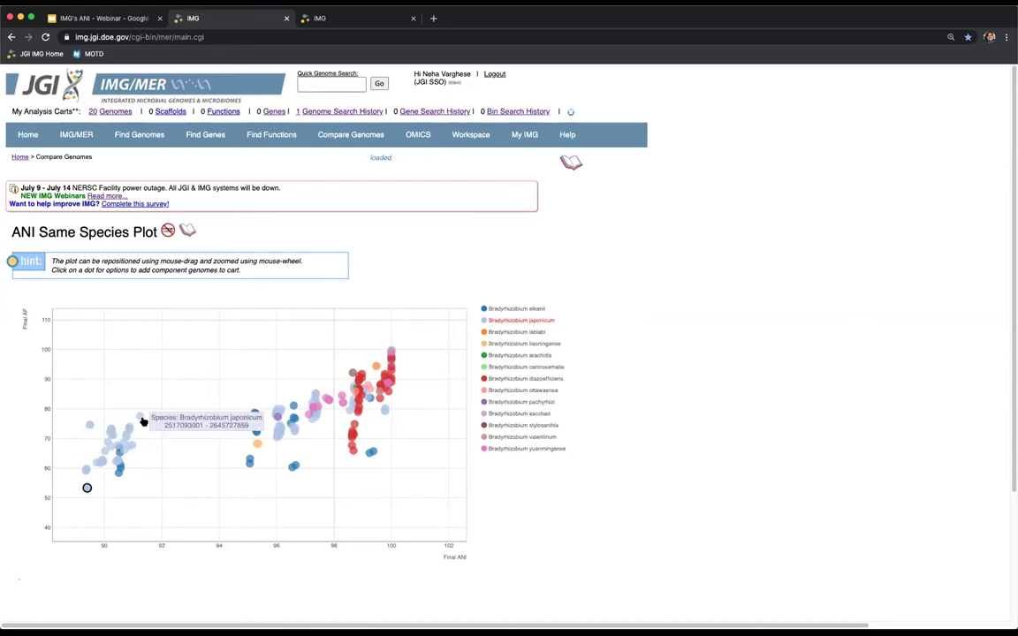
mouse_move(88, 426)
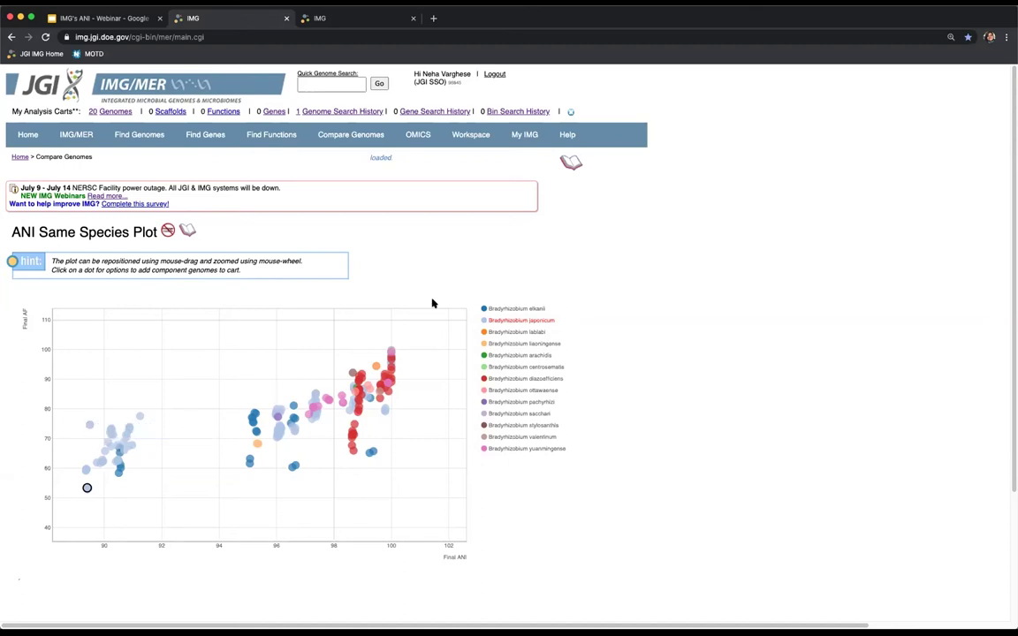
mouse_move(386, 137)
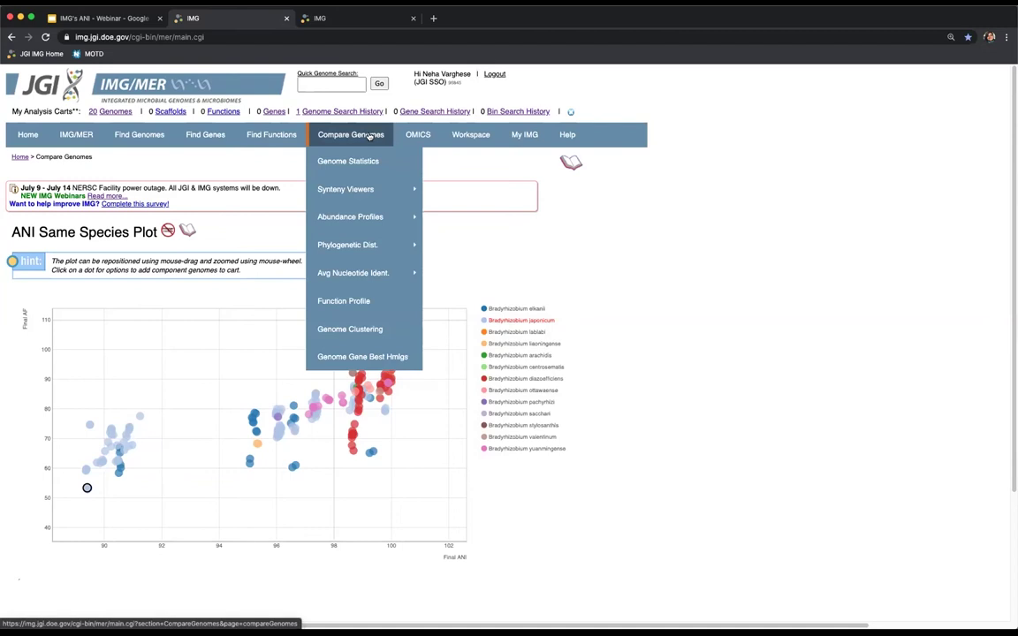
- Open Compare Genomes > Avg Nucleotide Ident. > ANI Clusters and browse the 16614 cliques
mouse_move(373, 277)
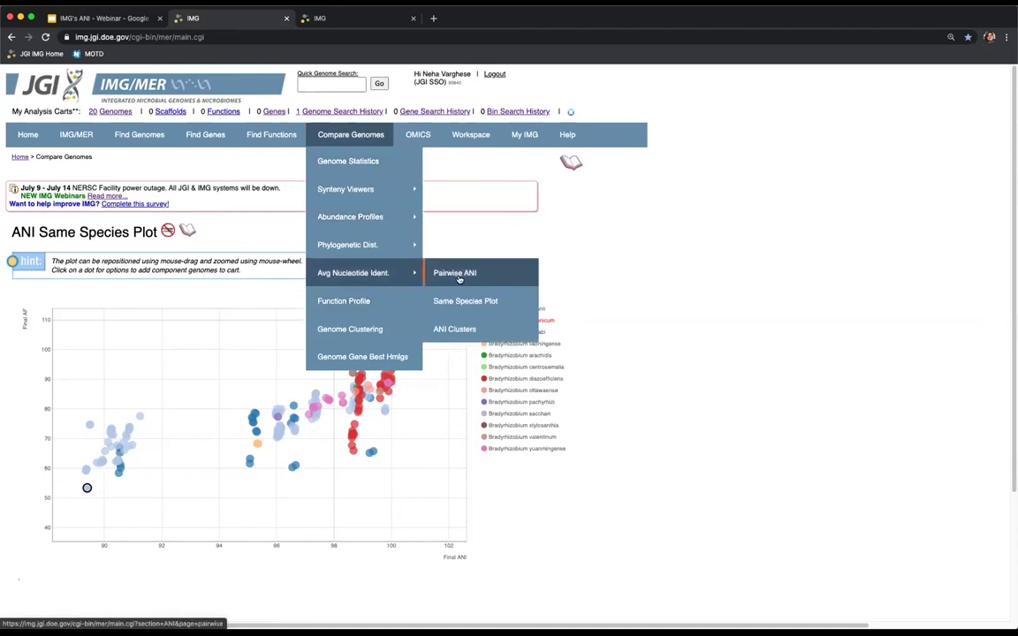
click(460, 339)
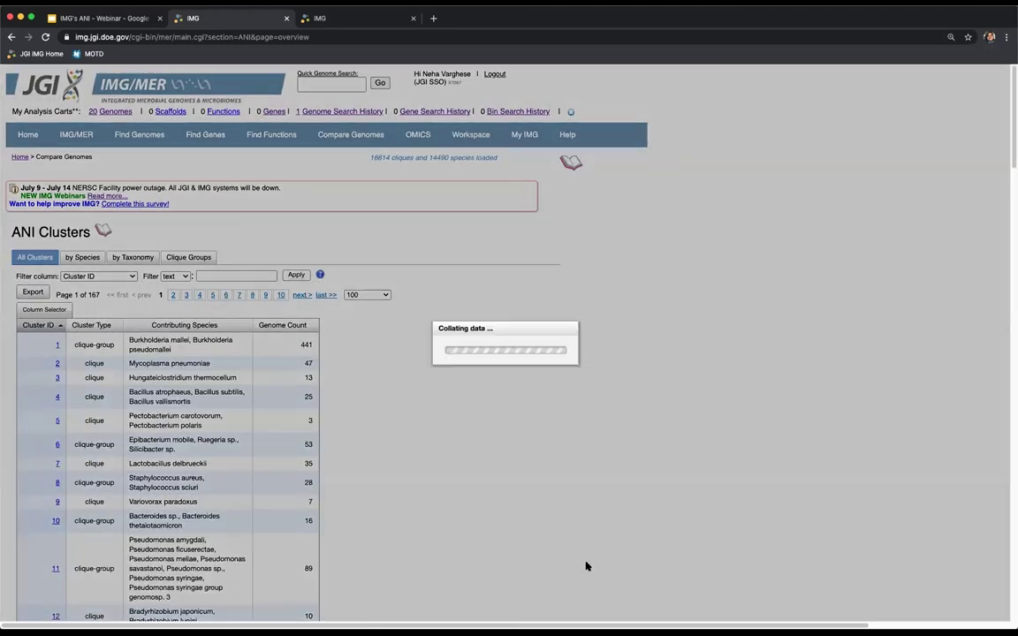
scroll(569, 568, down, 3)
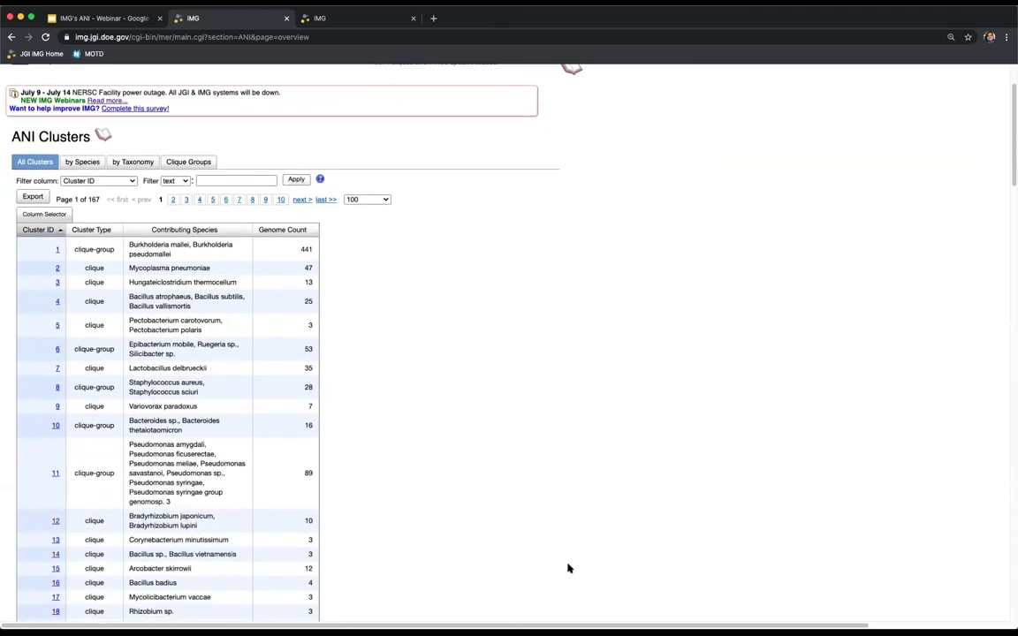
scroll(568, 568, up, 3)
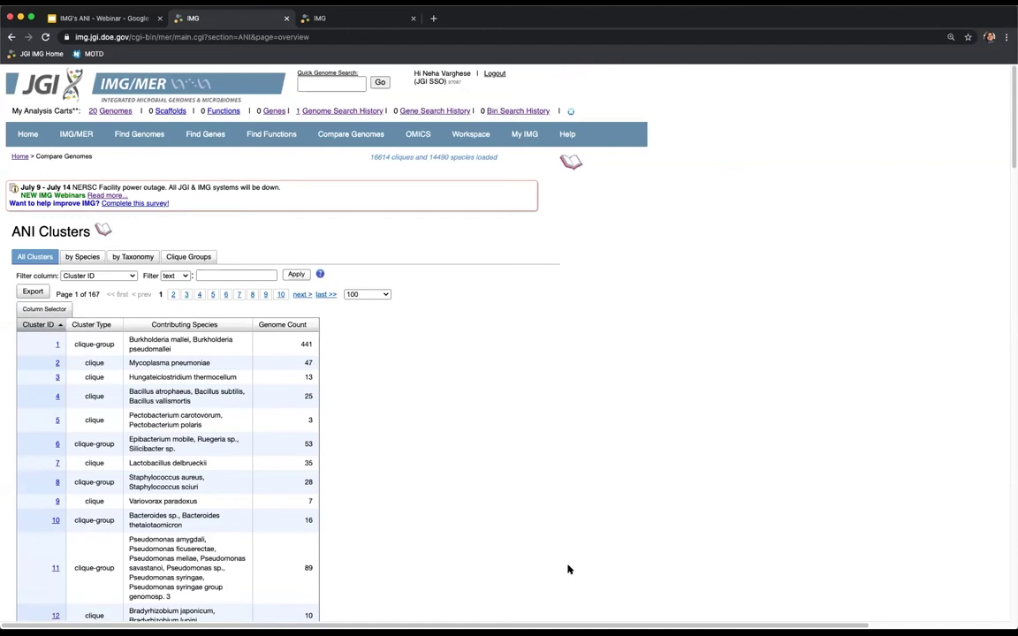
scroll(568, 569, down, 2)
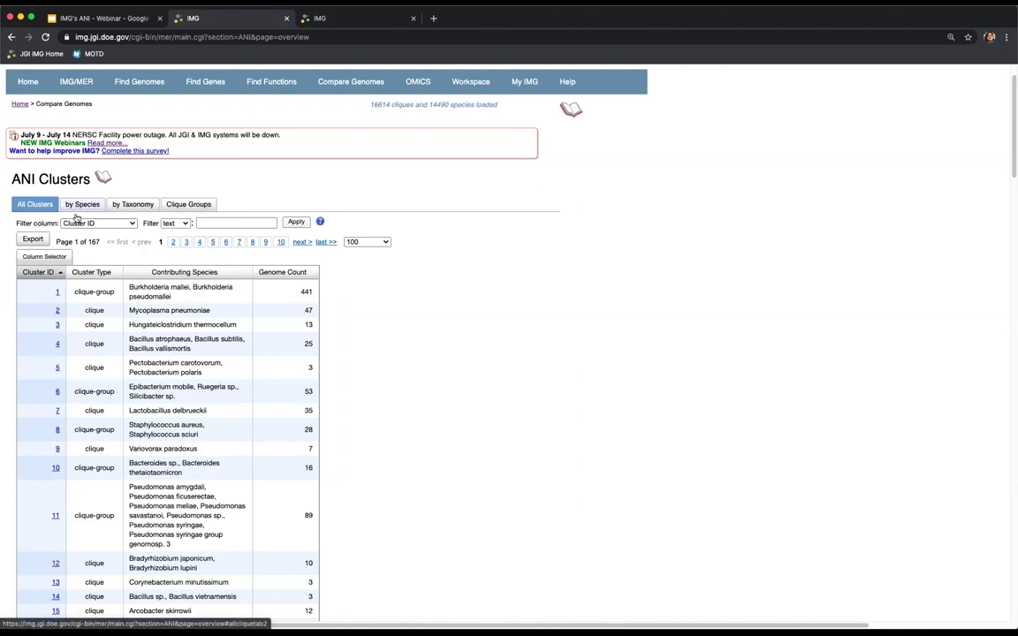
- List ANI clusters by species sorted by Domain, then switch to the by-Taxonomy view
click(76, 204)
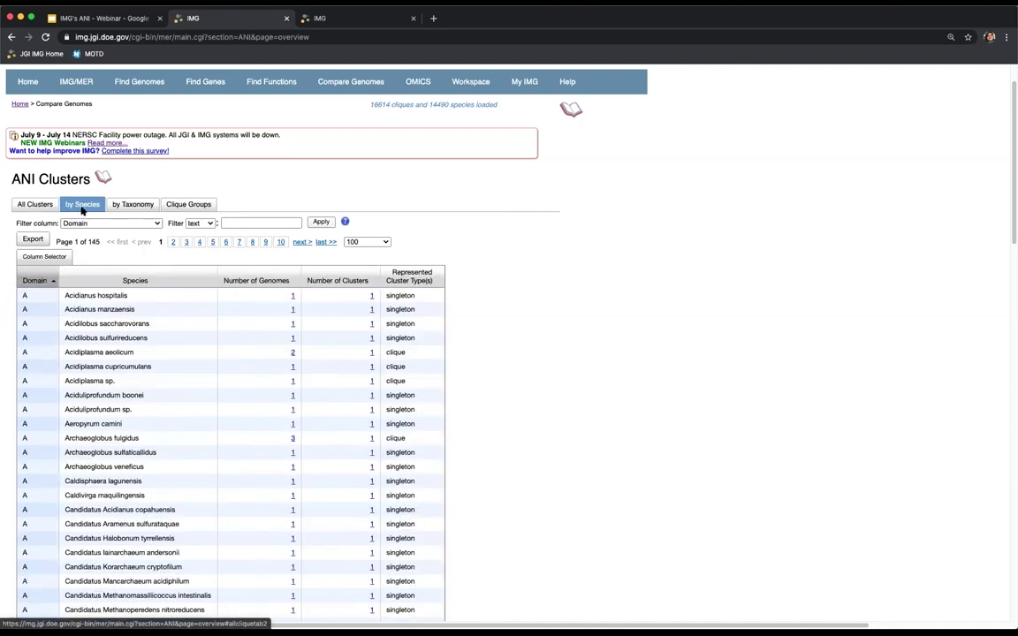
scroll(153, 338, down, 2)
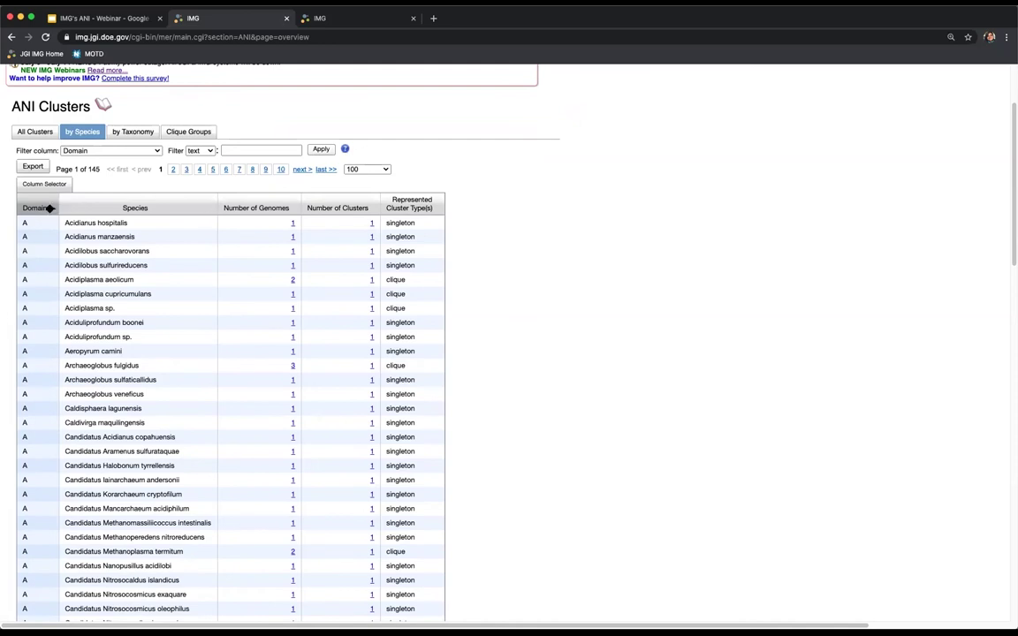
click(50, 207)
click(131, 132)
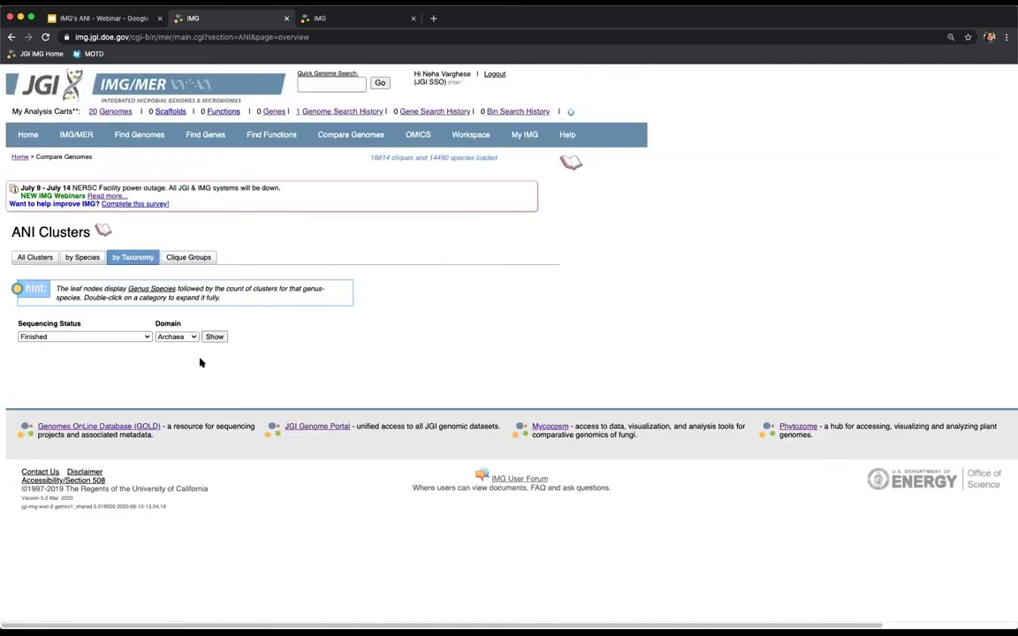
- Keep sequencing status Finished and domain Archaea, and load the Archaea taxonomy tree
click(134, 339)
click(134, 336)
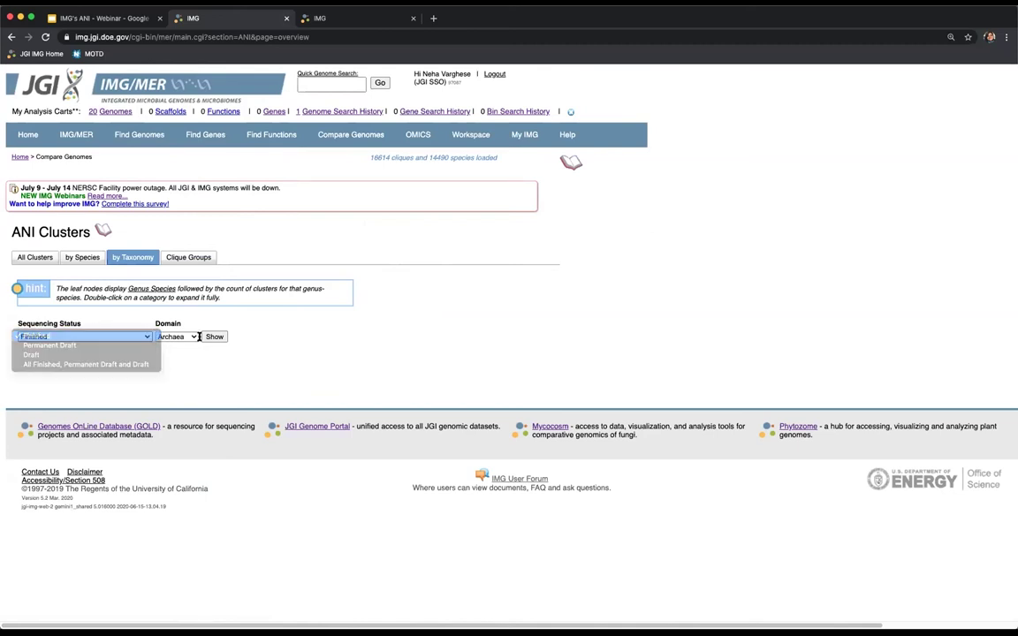
click(193, 337)
click(215, 340)
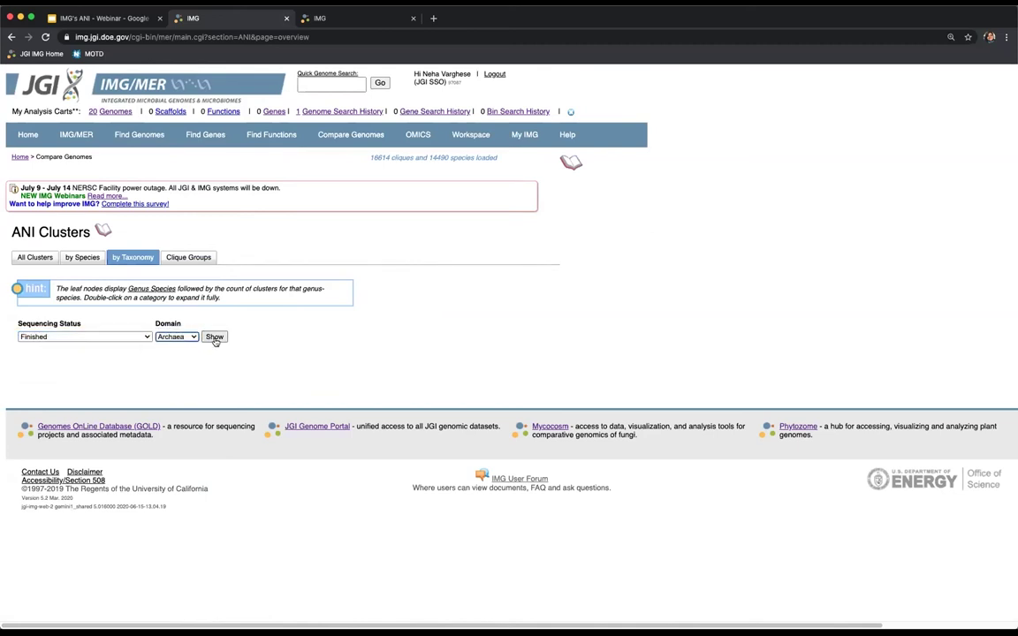
click(215, 339)
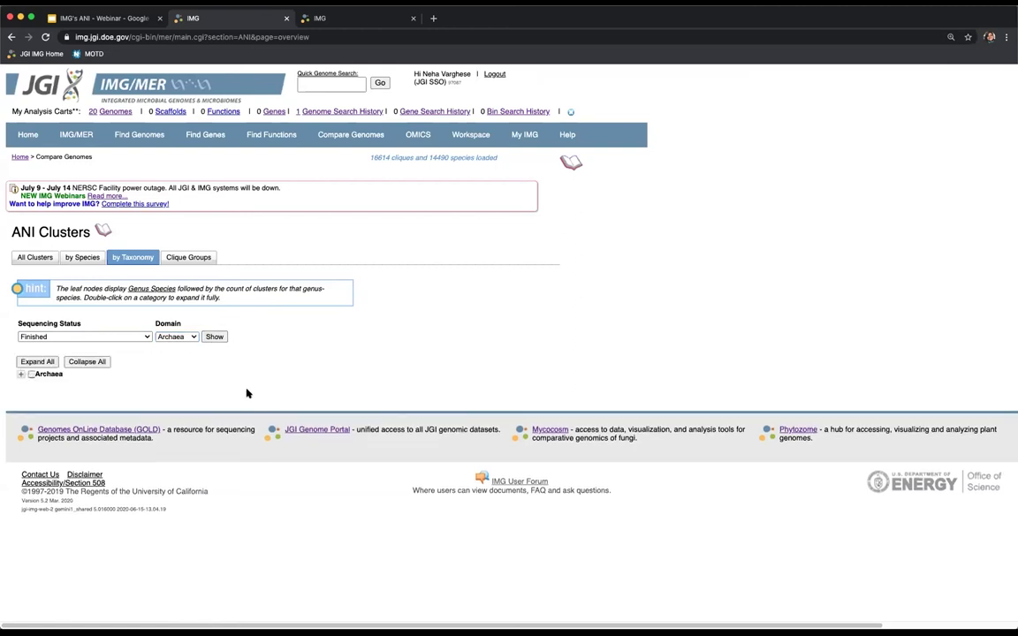
- Expand Candidatus Micrarchaeota through three unclassified levels to Candidatus Mancarchaeum, then show Clique Groups
click(21, 374)
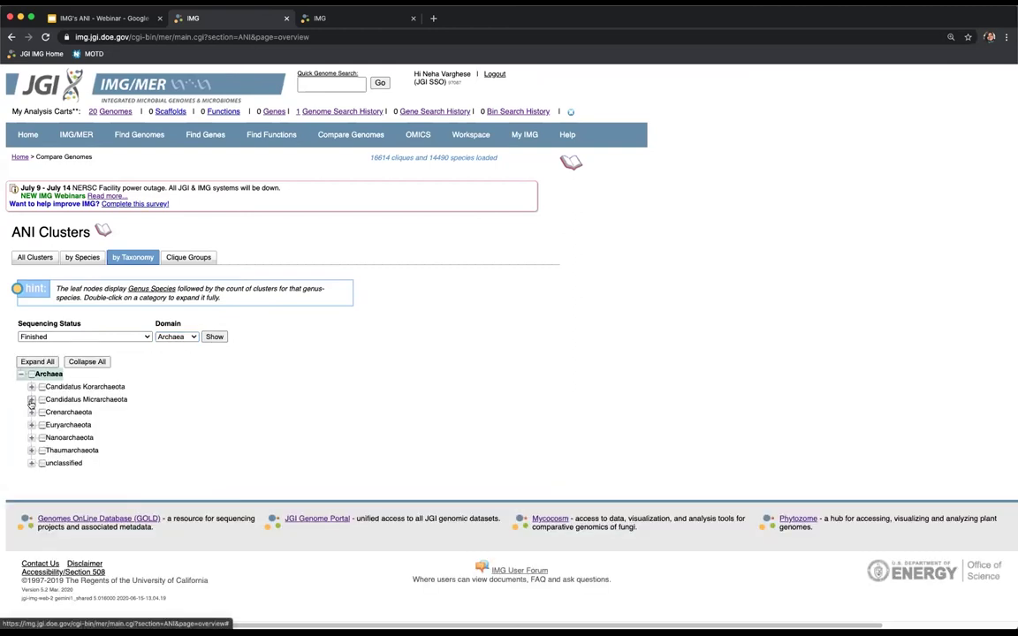
click(31, 399)
click(42, 412)
click(52, 425)
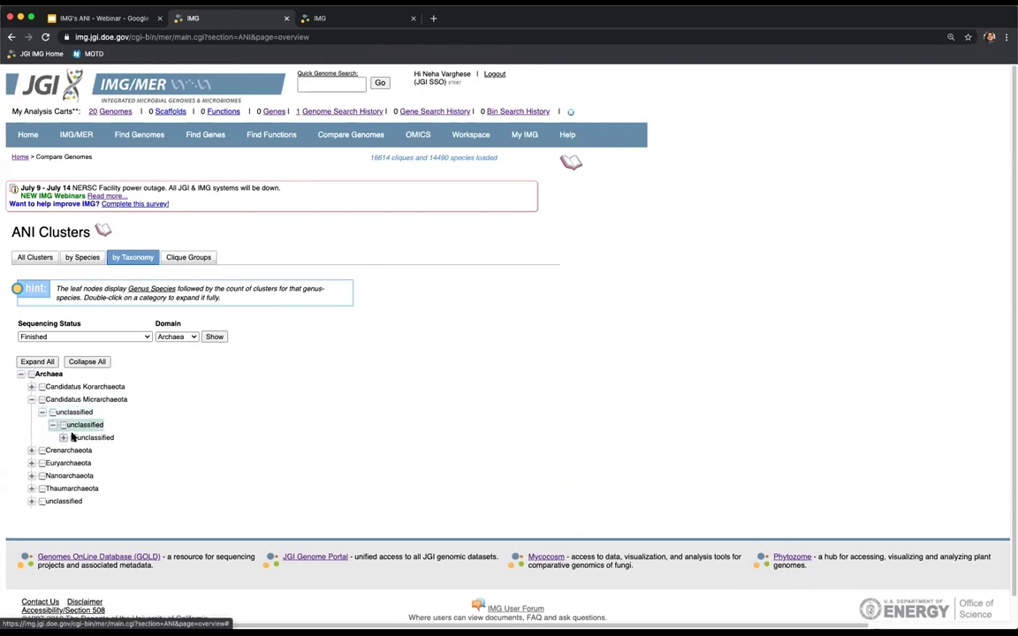
click(64, 437)
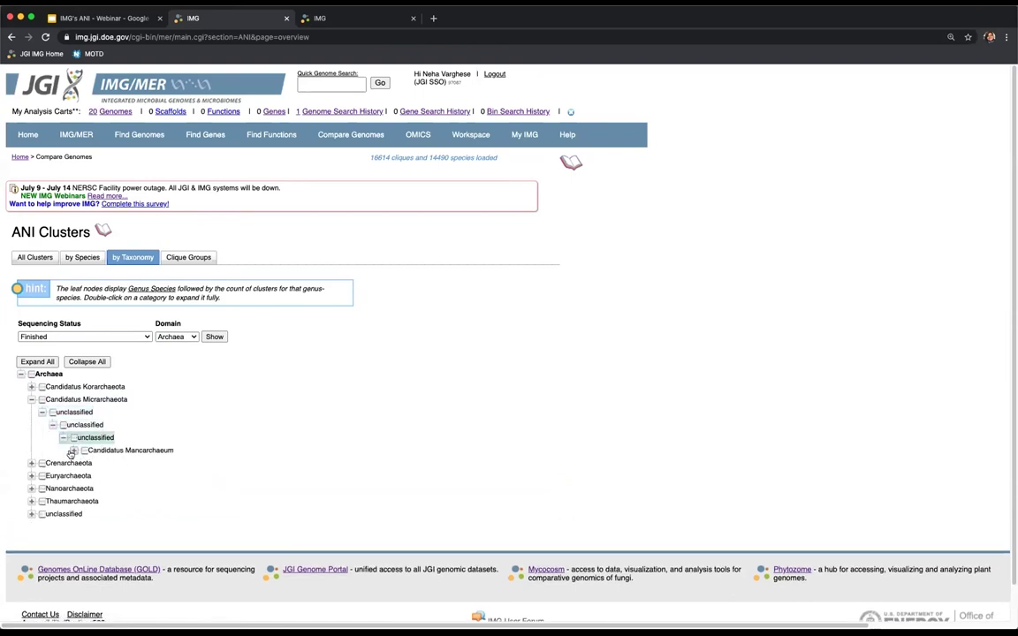
click(73, 451)
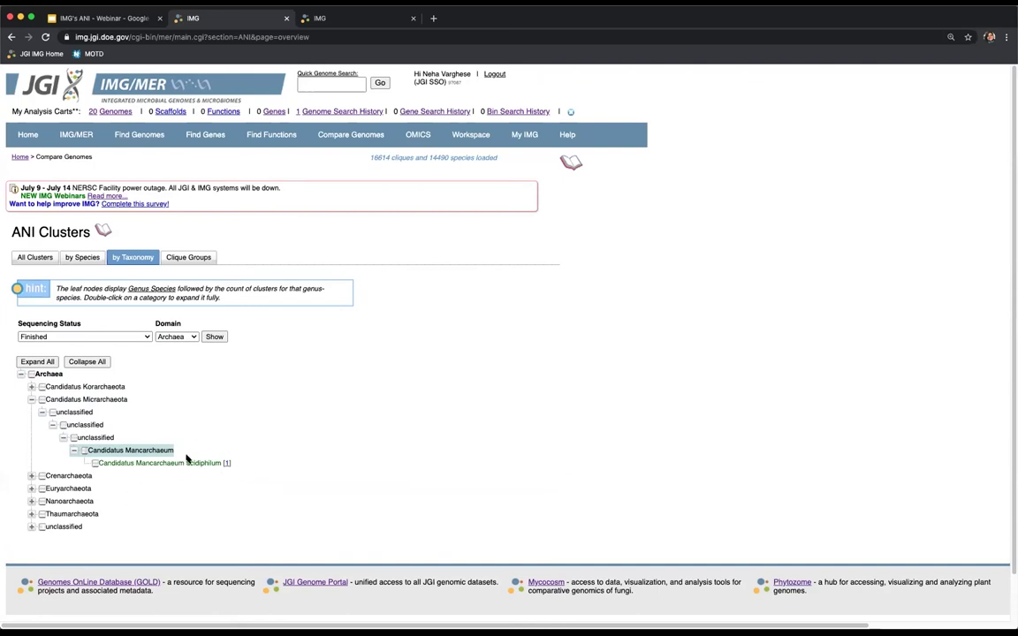
click(182, 259)
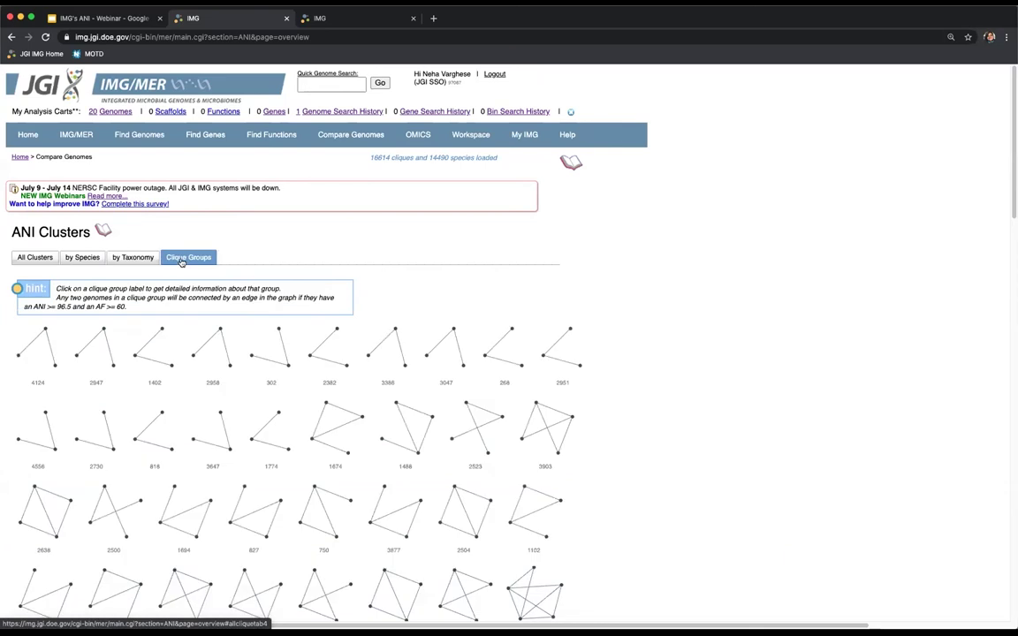
scroll(650, 575, down, 2)
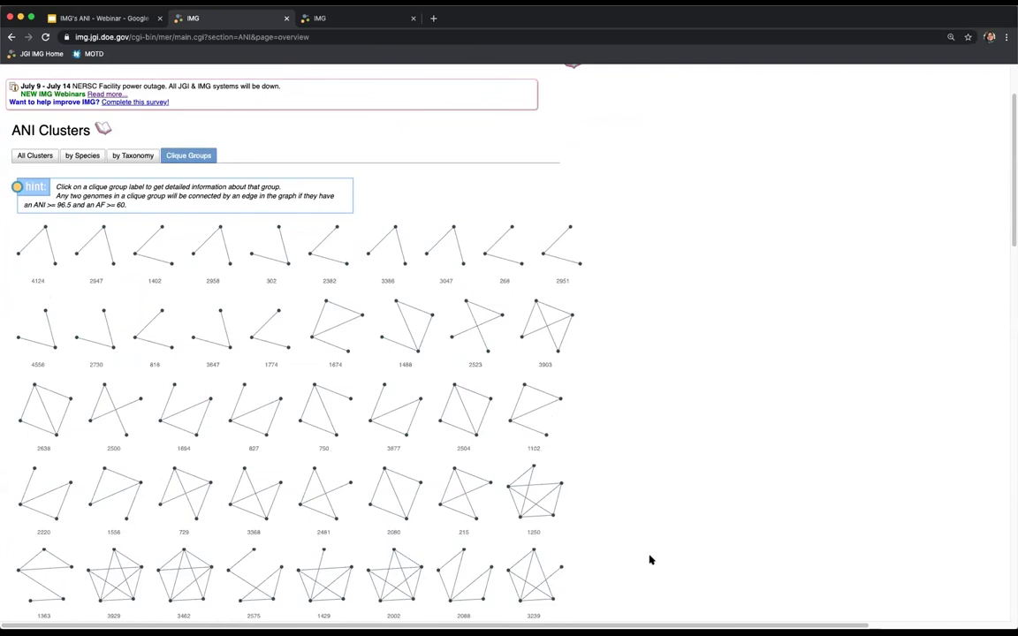
scroll(641, 546, down, 1)
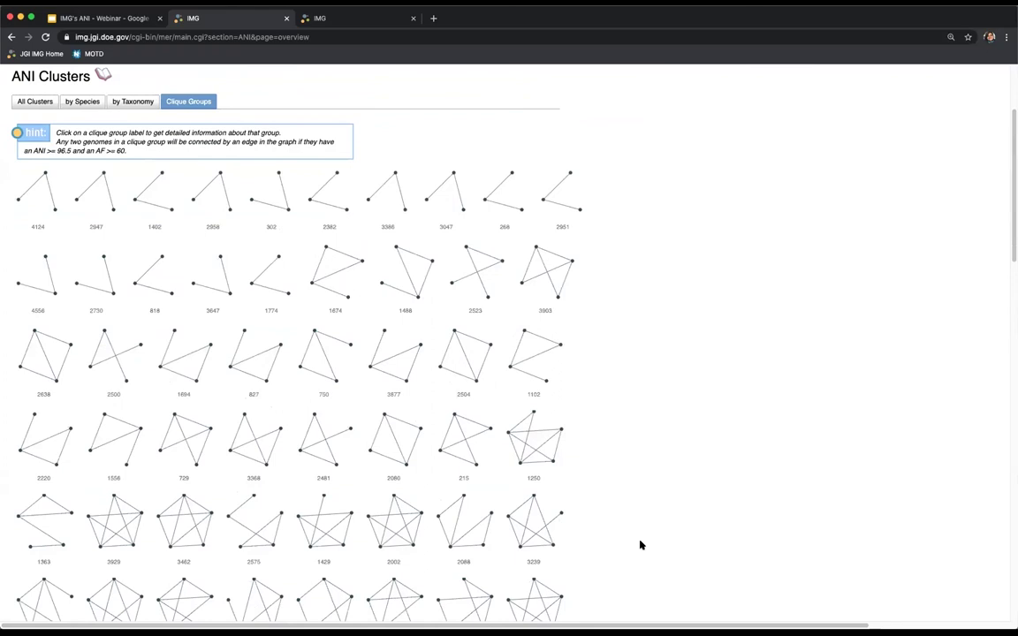
scroll(641, 543, down, 1)
scroll(641, 543, down, 1)
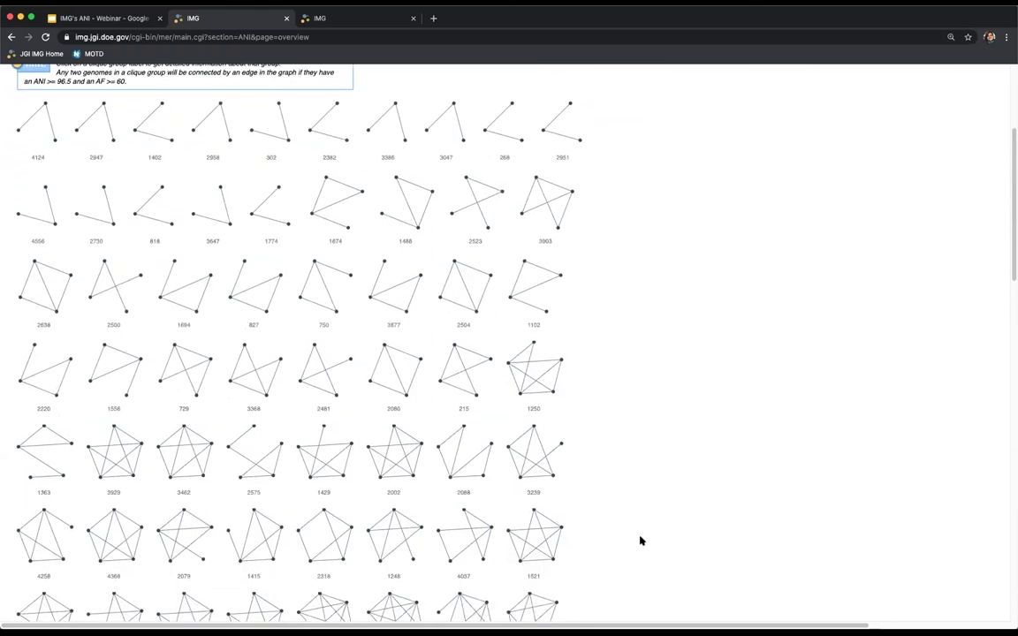
scroll(641, 541, up, 3)
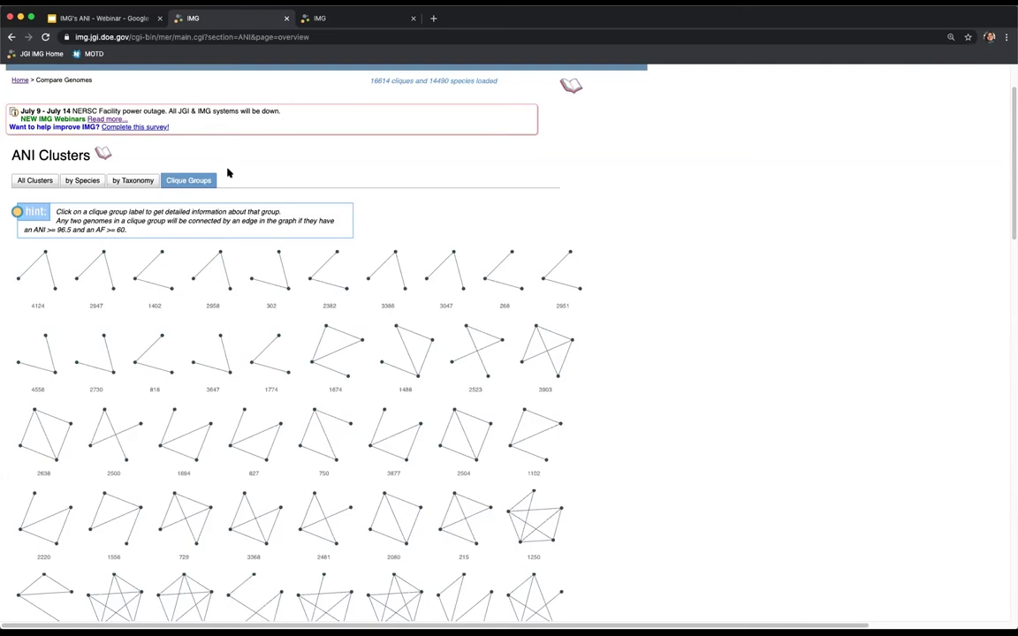
- List clusters by species, filtering the Species column to 'Bradyrhizobium japonicum'
click(89, 178)
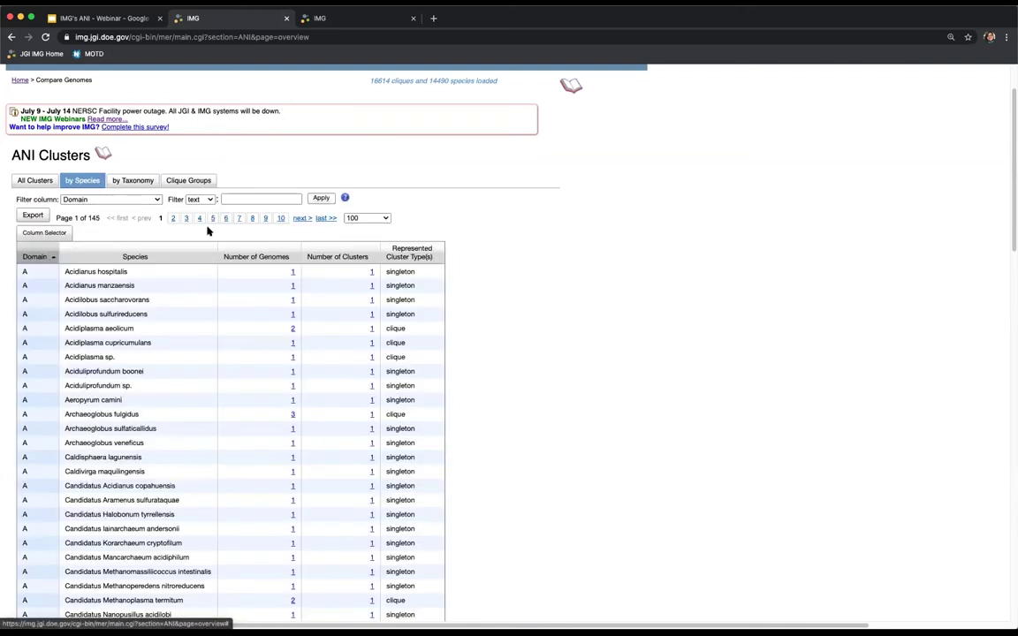
click(116, 200)
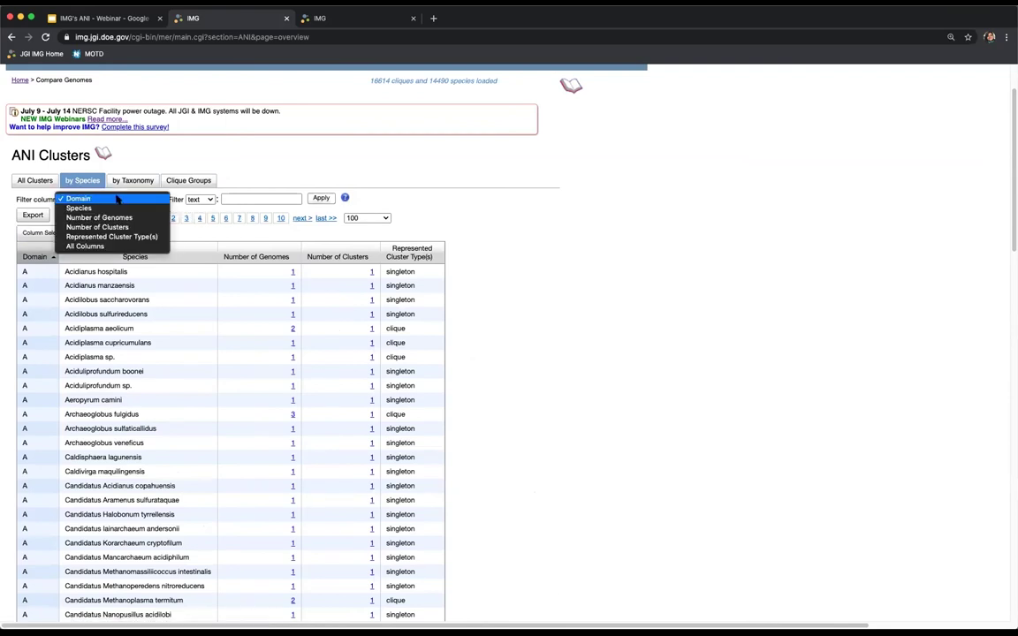
click(79, 207)
click(258, 199)
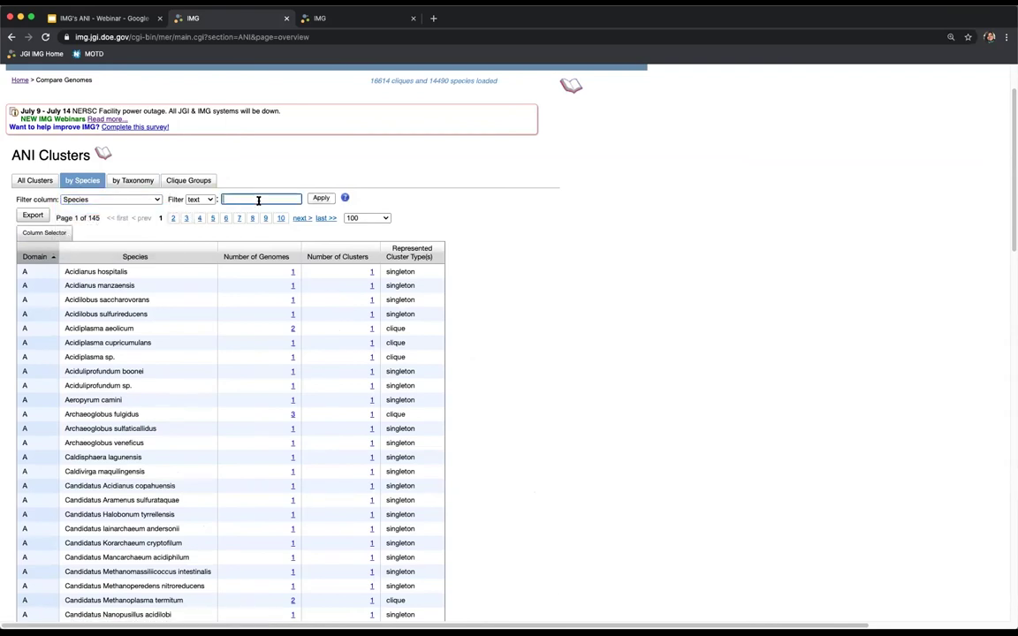
text(B)
text(radyrhizobium ja)
text(poni)
text(cum)
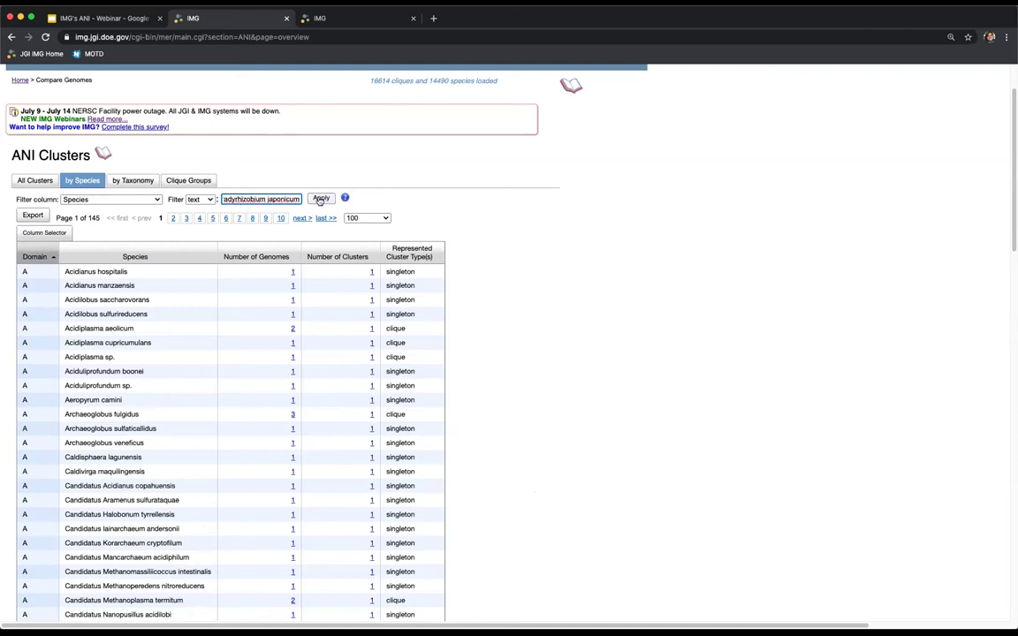
key(Tab)
key(Return)
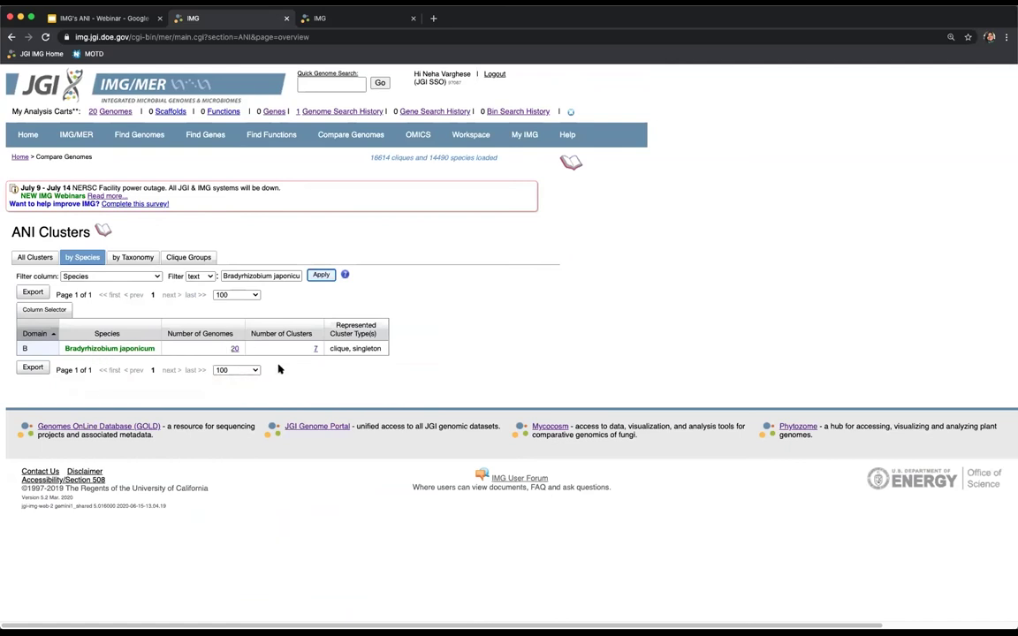
- Clear the species filter text to show all species again
click(224, 274)
drag(223, 274, 306, 283)
click(221, 275)
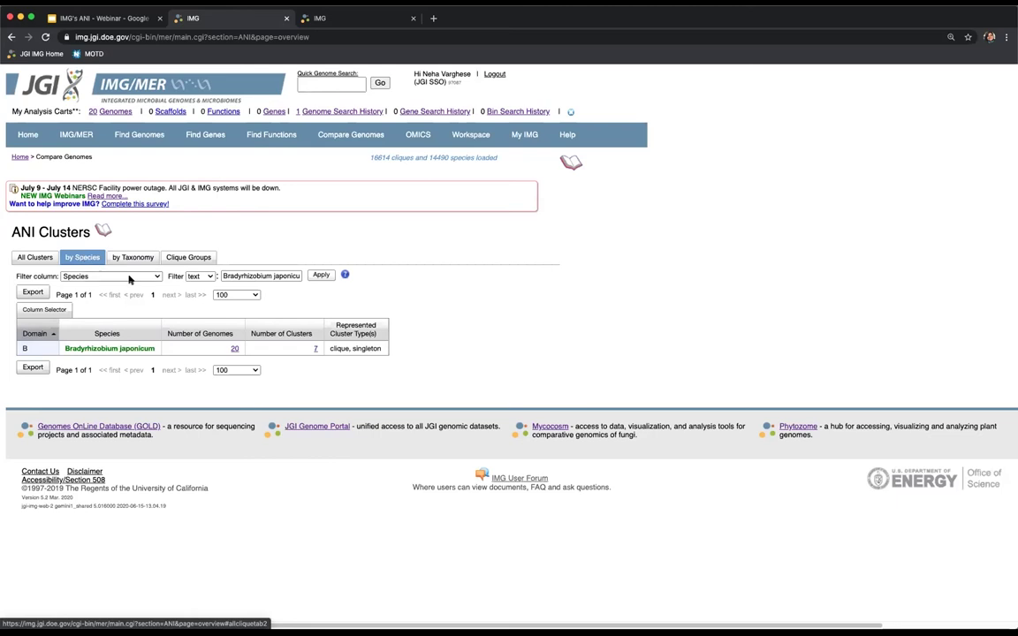
drag(226, 275, 294, 277)
click(294, 277)
key(BackSpace)
key(BackSpace)
key(BackSpace)
key(BackSpace)
key(BackSpace)
key(BackSpace)
key(BackSpace)
key(BackSpace)
key(BackSpace)
double_click(252, 275)
key(BackSpace)
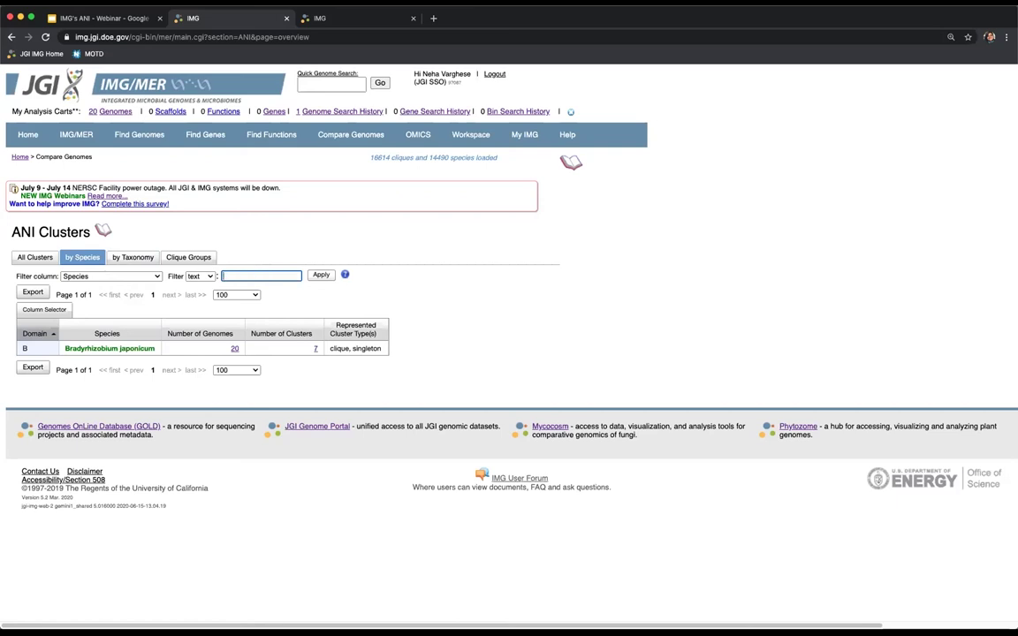
click(321, 274)
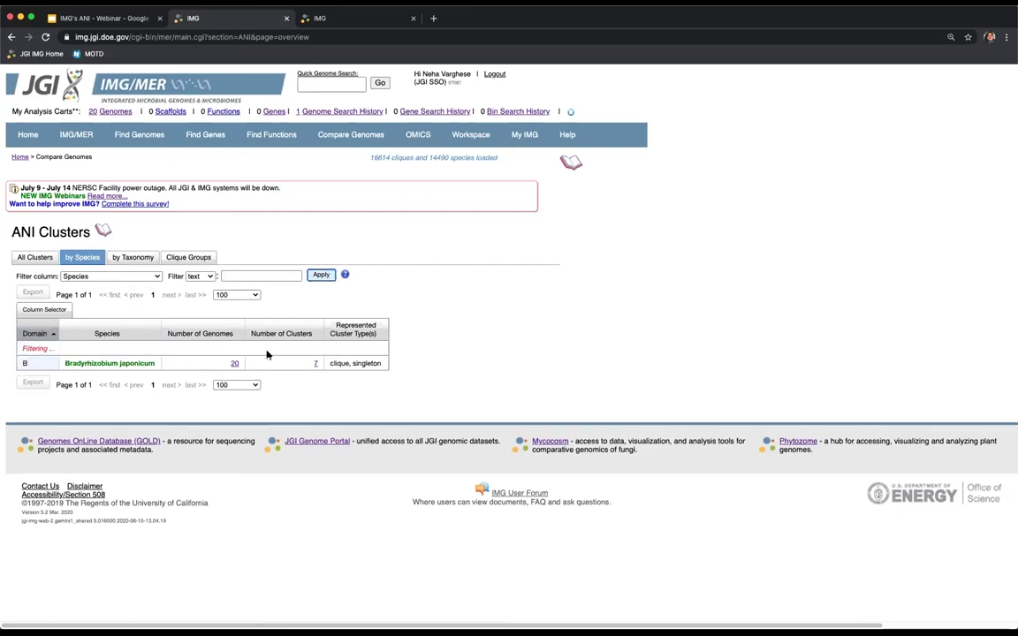
- Sort the species listing by Number of Genomes
scroll(398, 460, down, 3)
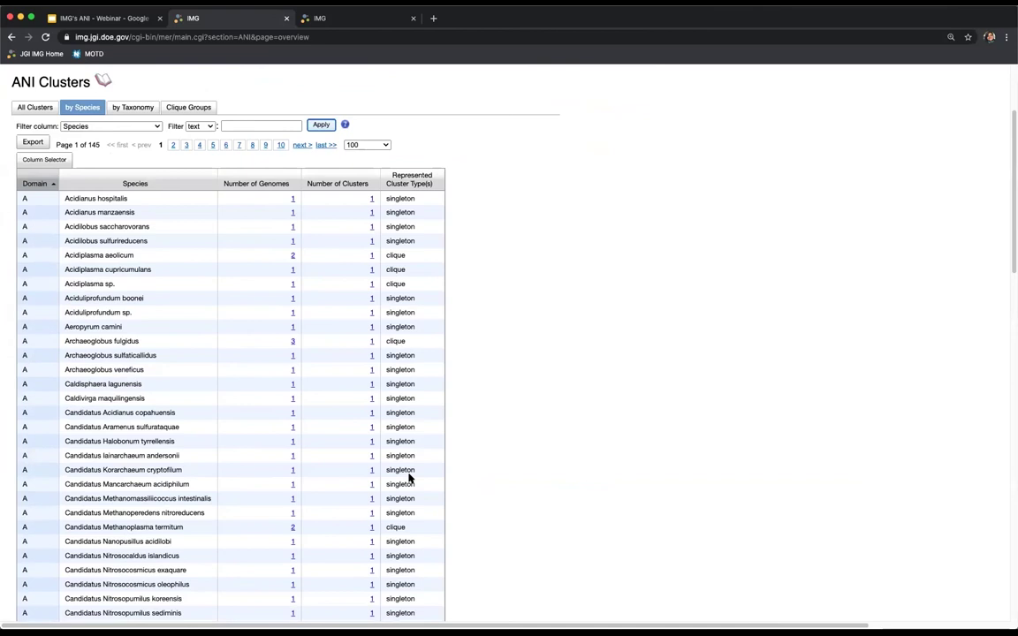
click(257, 183)
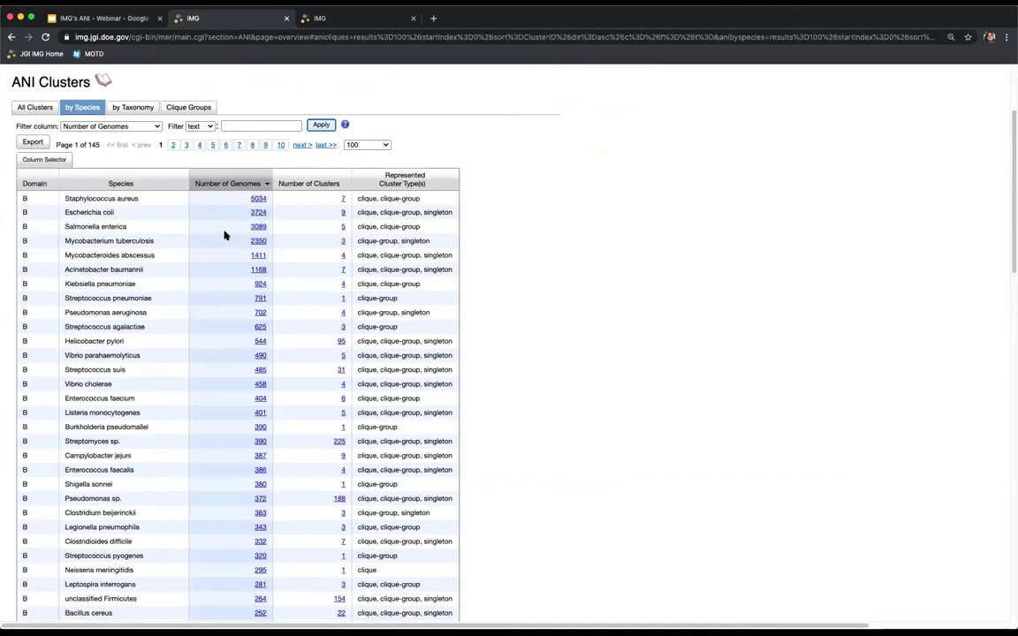
scroll(372, 420, down, 1)
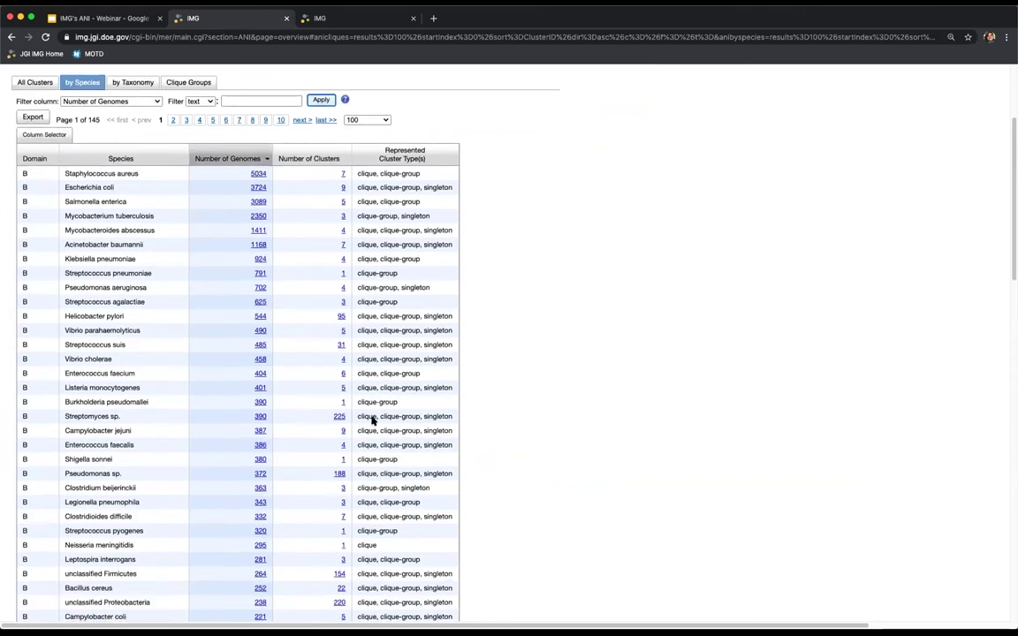
scroll(372, 421, down, 1)
drag(64, 522, 405, 530)
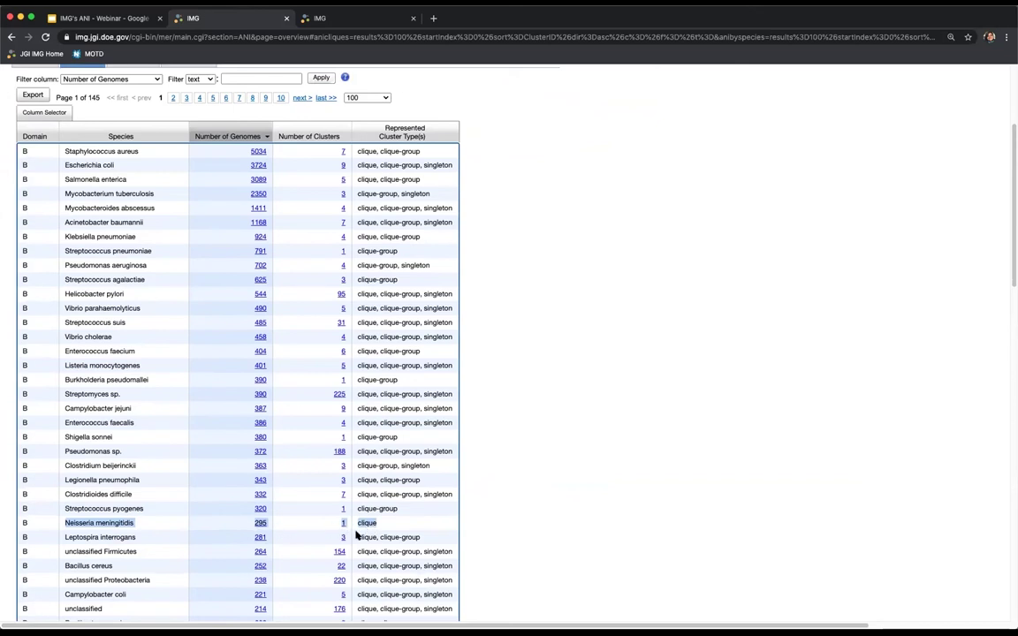
scroll(355, 534, up, 3)
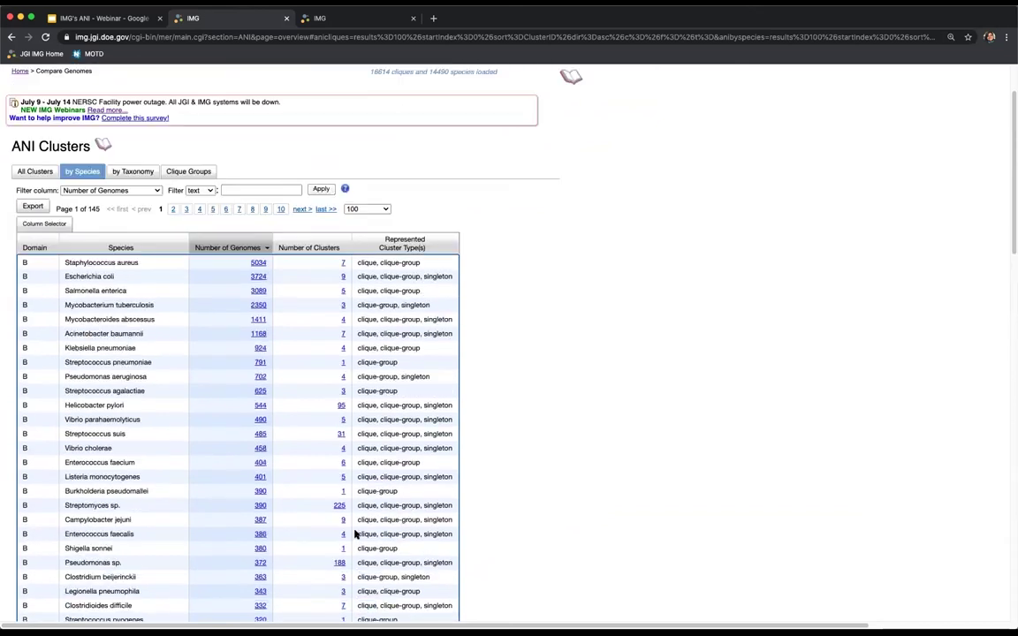
- Filter the Species column to 'Bradyrhizobium japonicum' again and open its 7 clusters
click(133, 190)
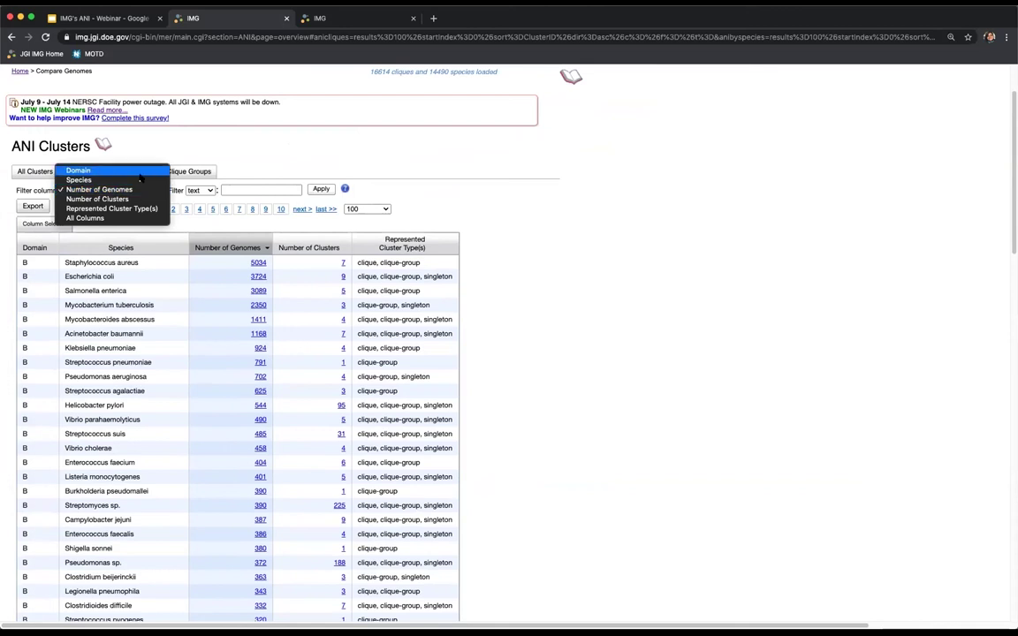
click(88, 179)
click(232, 190)
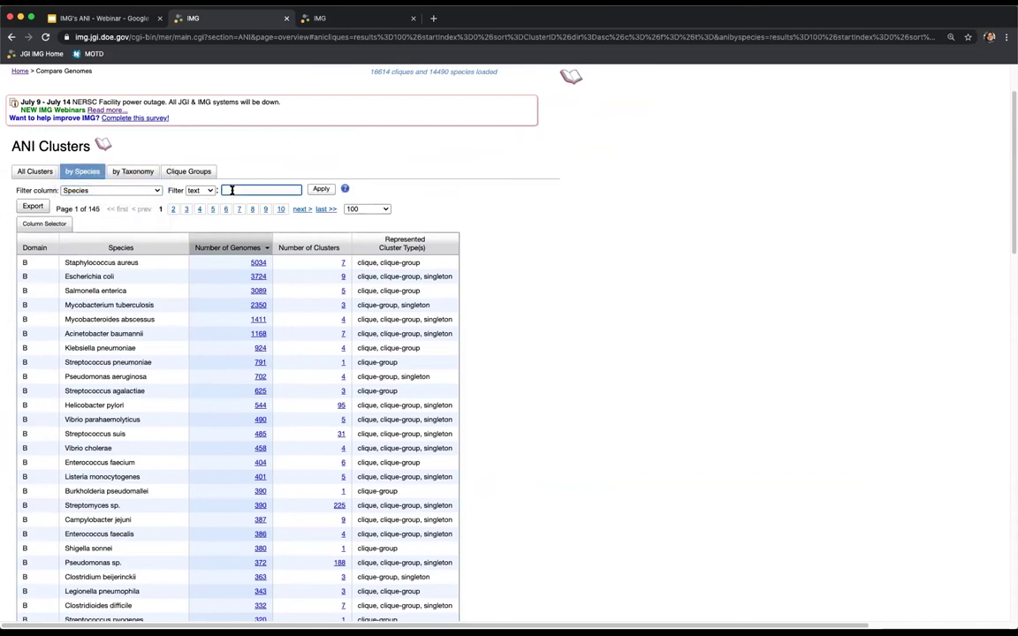
key(super+v)
key(super+a)
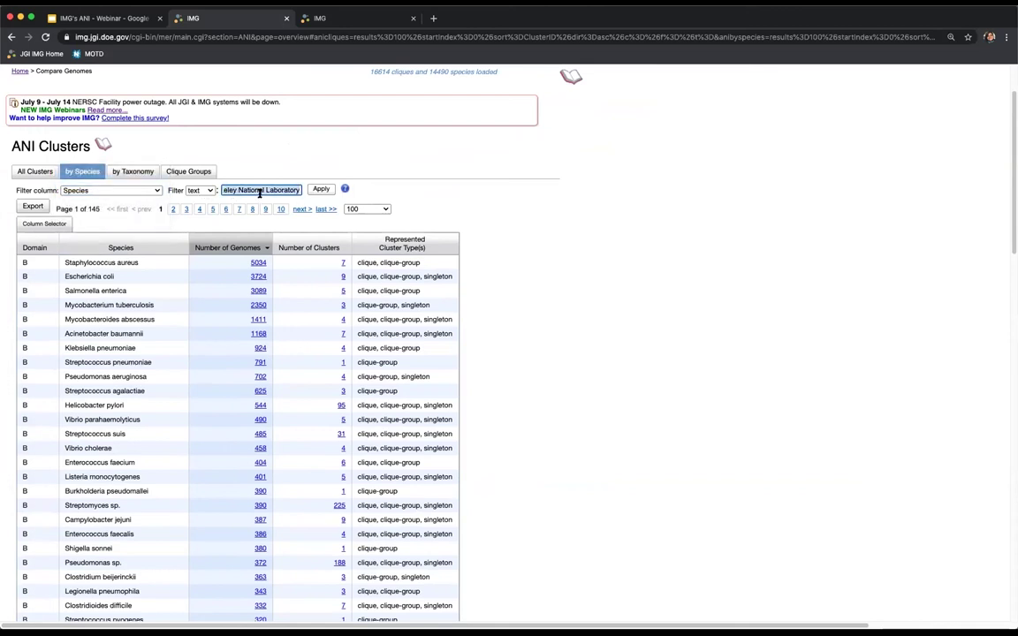
text(Bradyrhizobium)
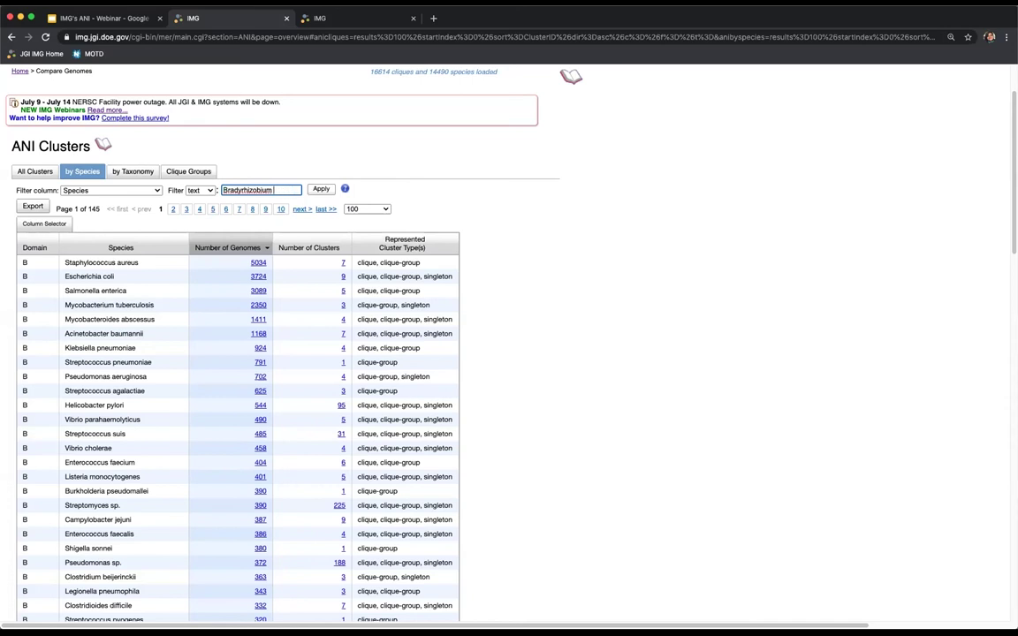
text(japonicum)
click(321, 189)
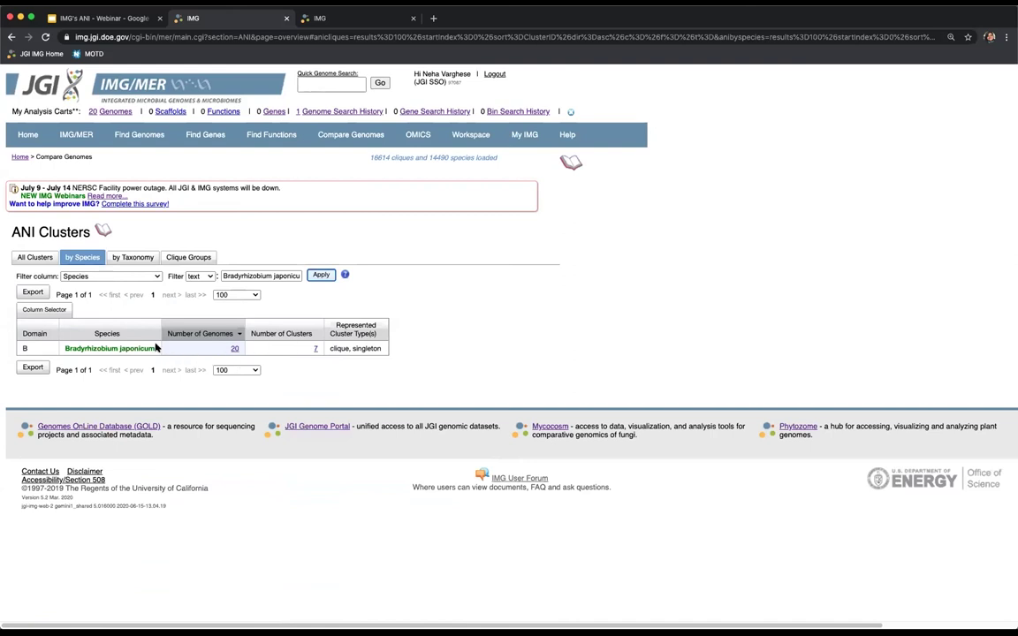
click(314, 349)
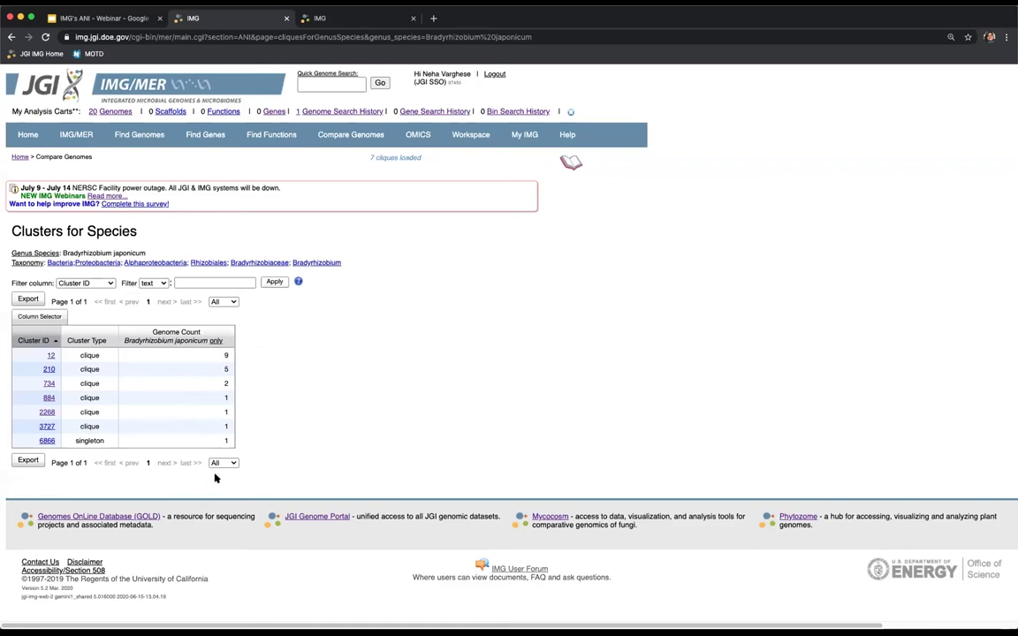
- Go back from the seven Bradyrhizobium japonicum clusters to the ANI Clusters overview
click(11, 37)
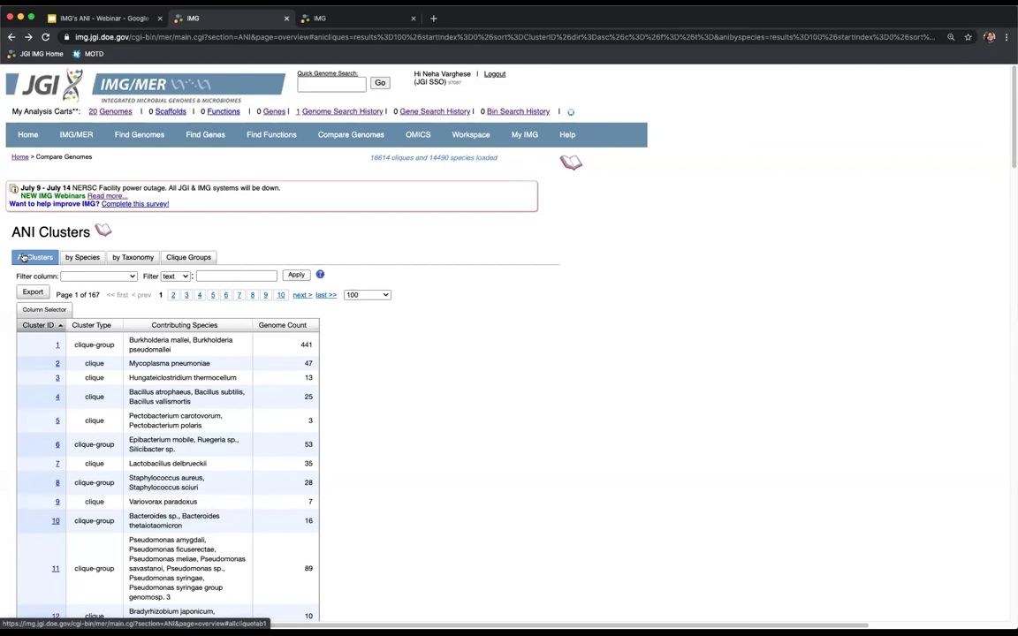
- Filter the clusters on the Contributing Species column for Bradyrhizobium japonicum
scroll(380, 493, down, 2)
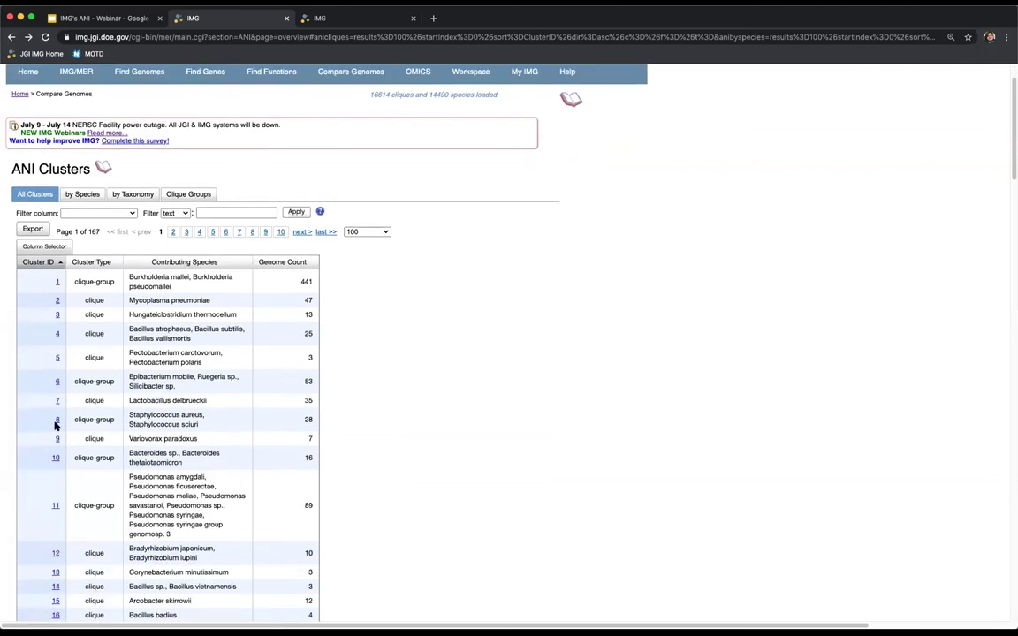
click(129, 214)
click(128, 231)
click(219, 212)
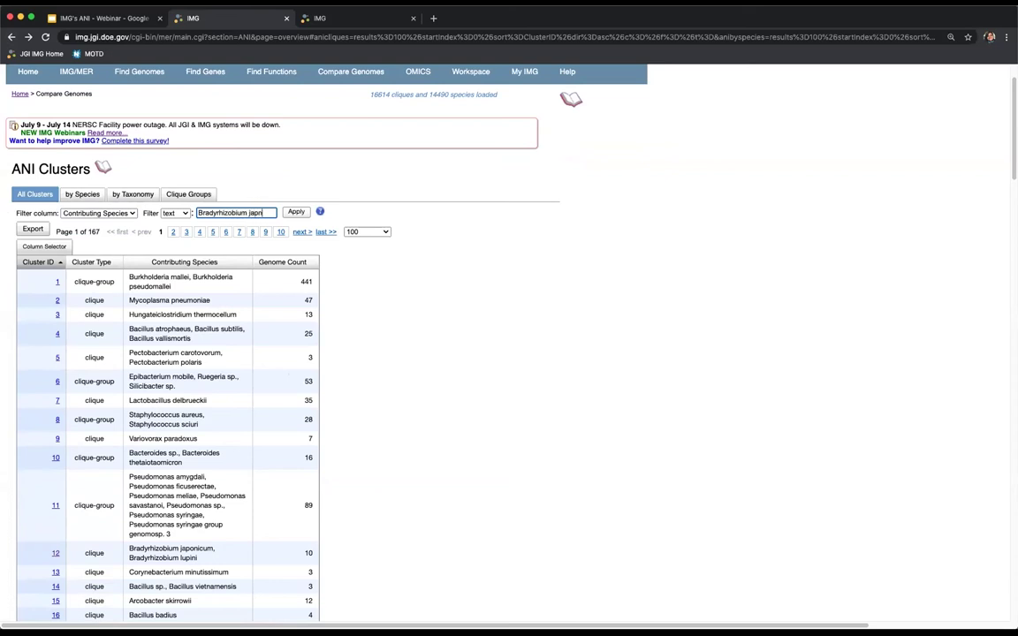
text(cum)
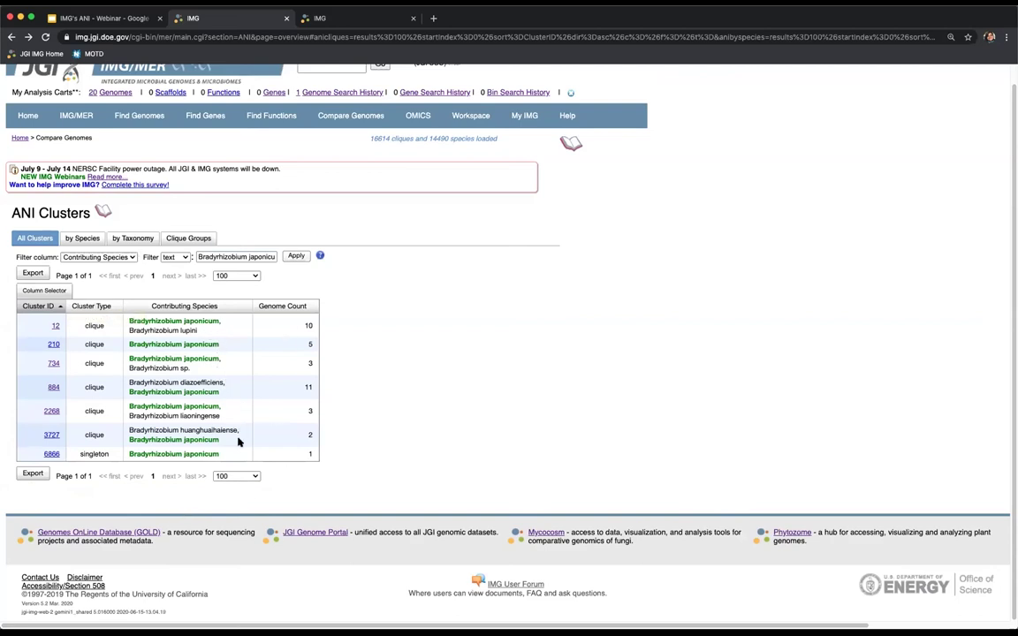
- Highlight lupini, diazoefficiens and huanghuaihaiense in clusters 12, 884 and 3727, then right-click cluster 734
double_click(188, 331)
double_click(199, 381)
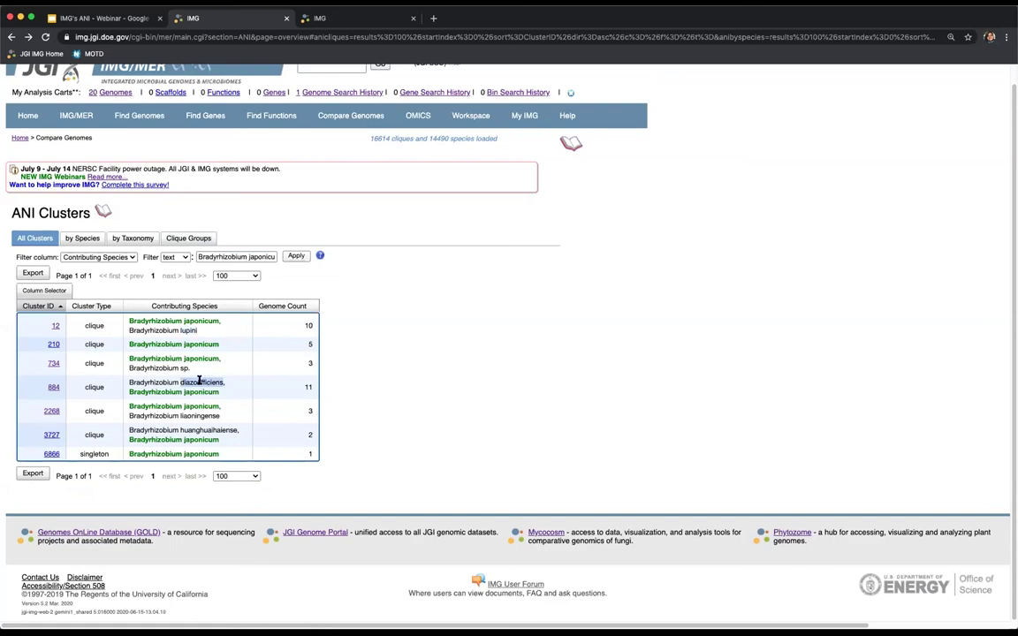
double_click(195, 430)
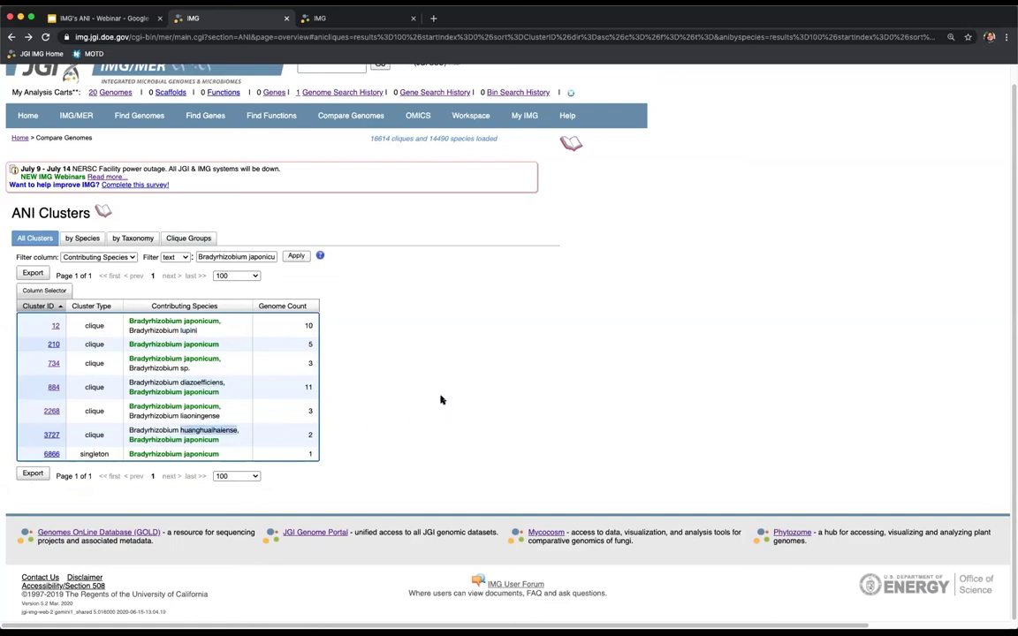
click(441, 400)
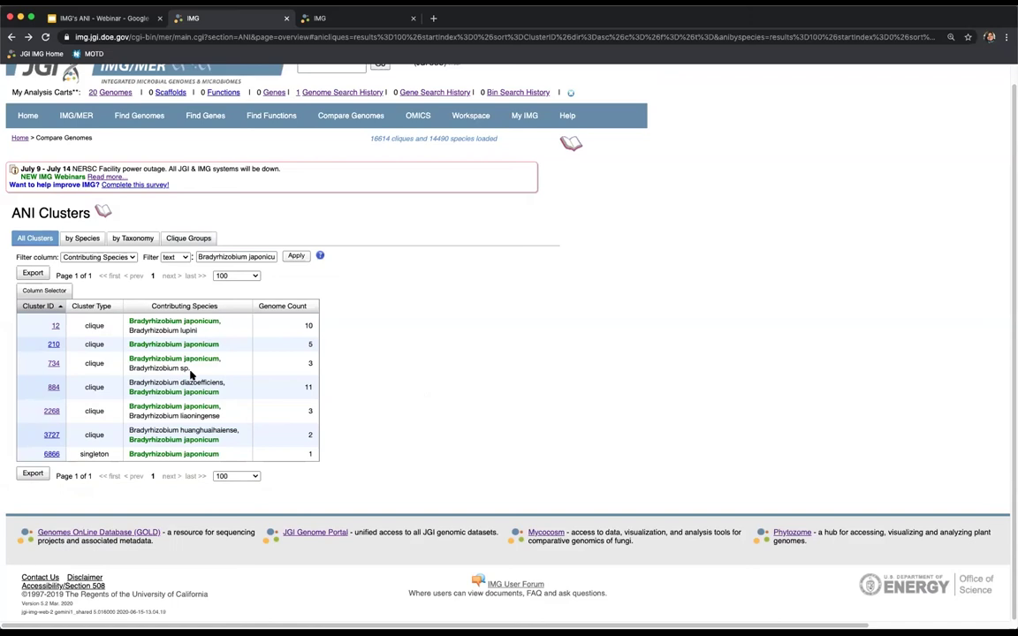
right_click(55, 363)
- Open cluster 734 in a new tab, select its three genomes, and run Pairwise ANI
click(64, 367)
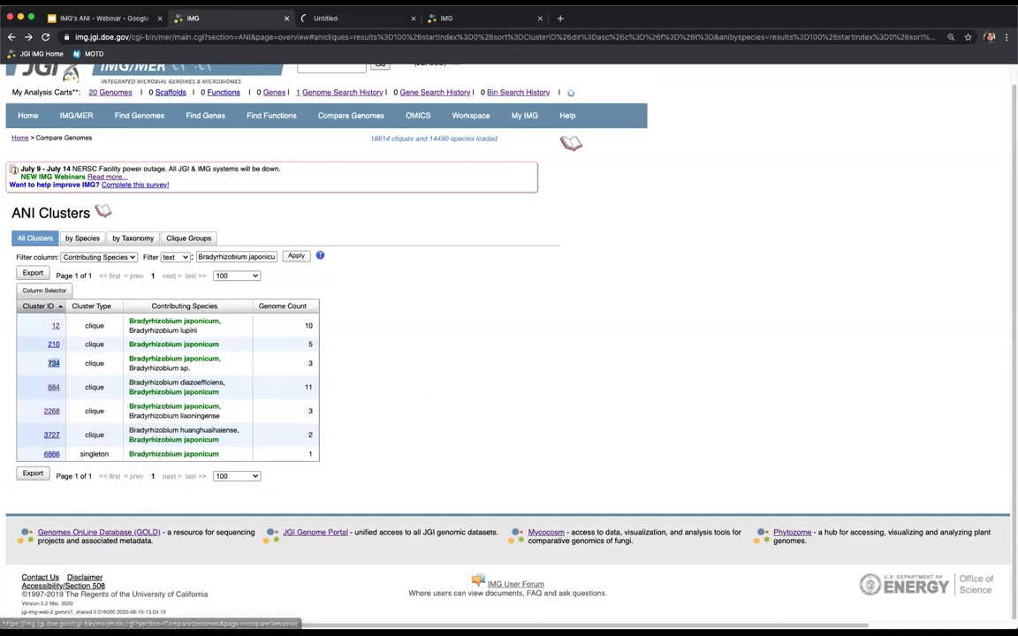
click(342, 19)
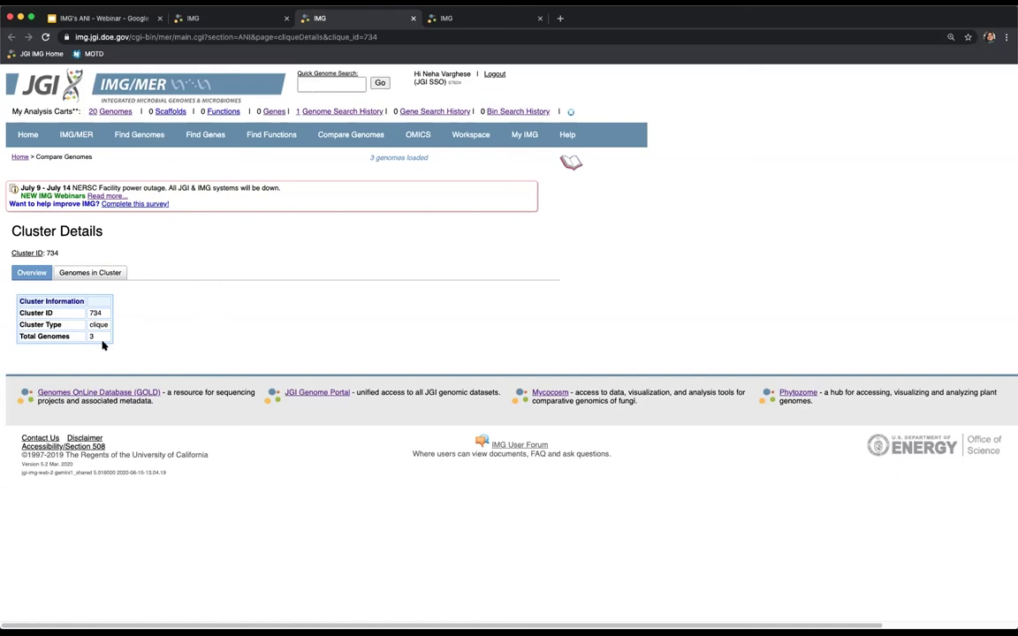
click(80, 275)
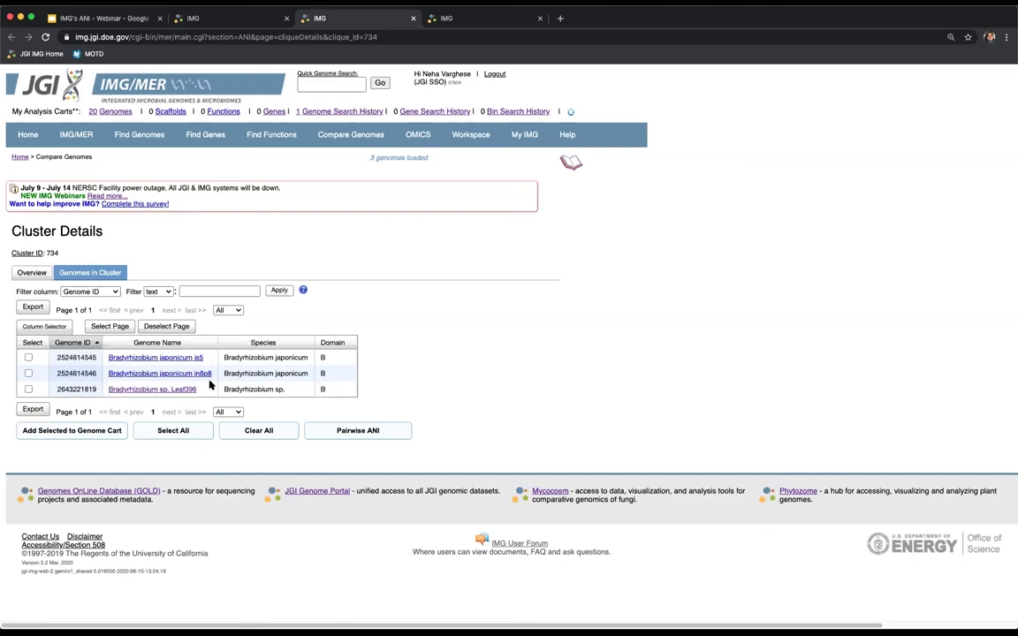
click(109, 327)
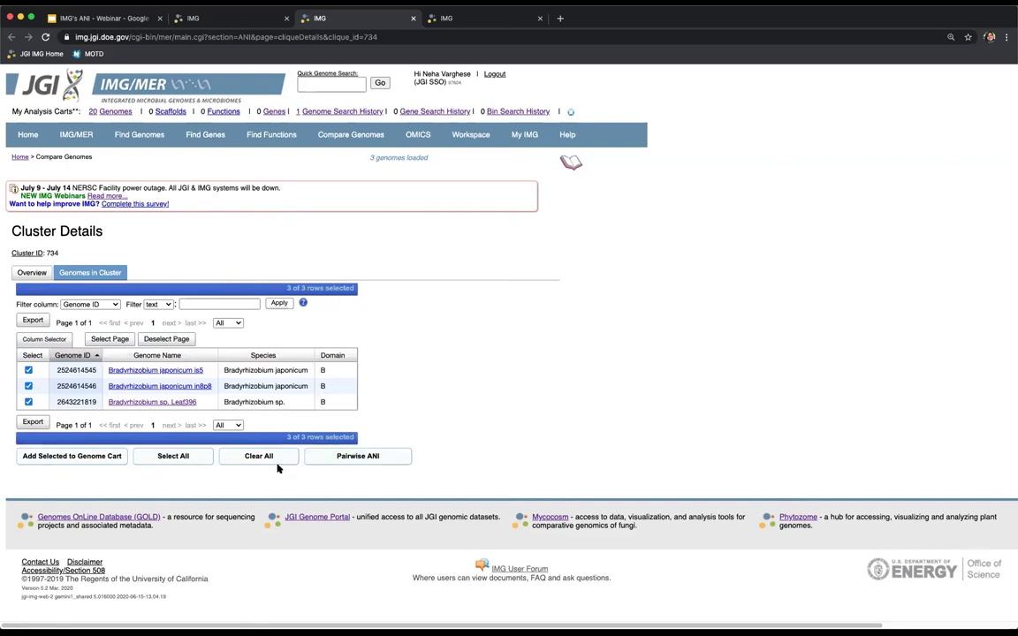
click(397, 459)
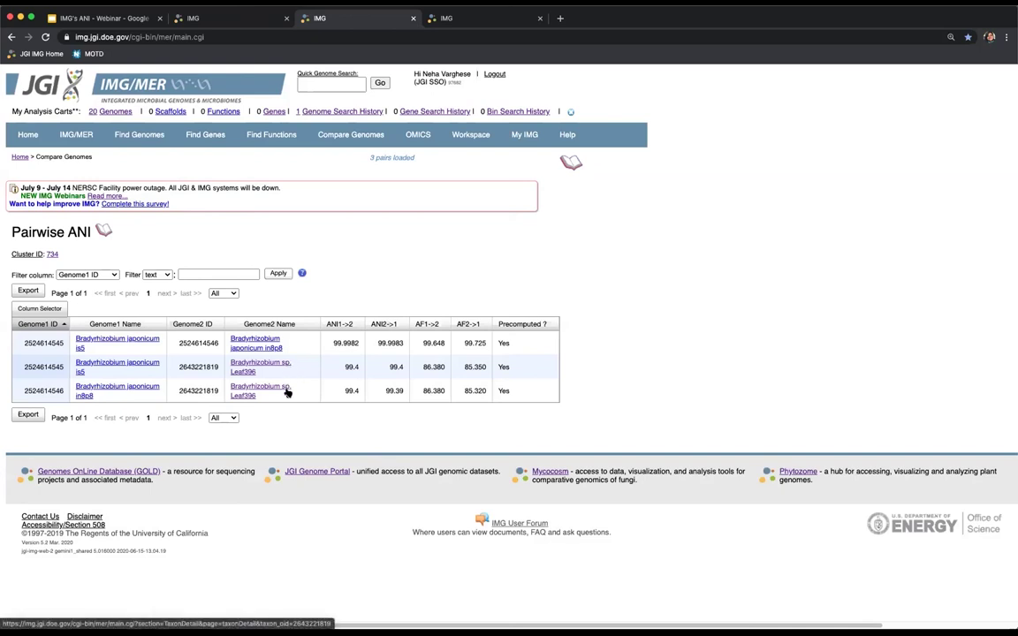
- Highlight row 2's 99.4 ANI values and 86.380 AF values in the cluster 734 table
click(345, 365)
double_click(351, 366)
double_click(396, 367)
double_click(434, 366)
drag(462, 370, 485, 370)
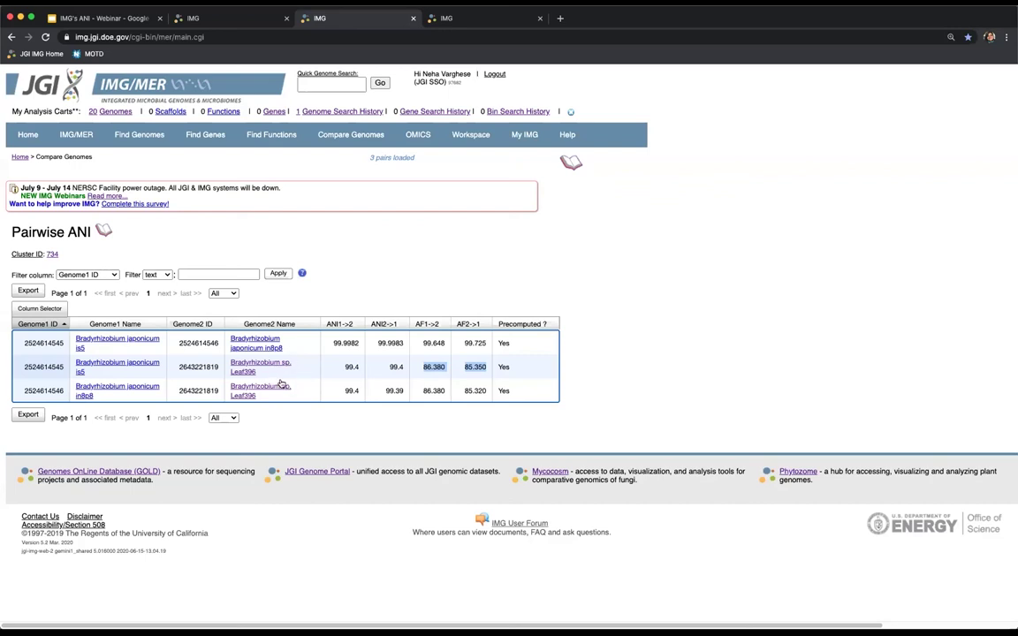
click(513, 425)
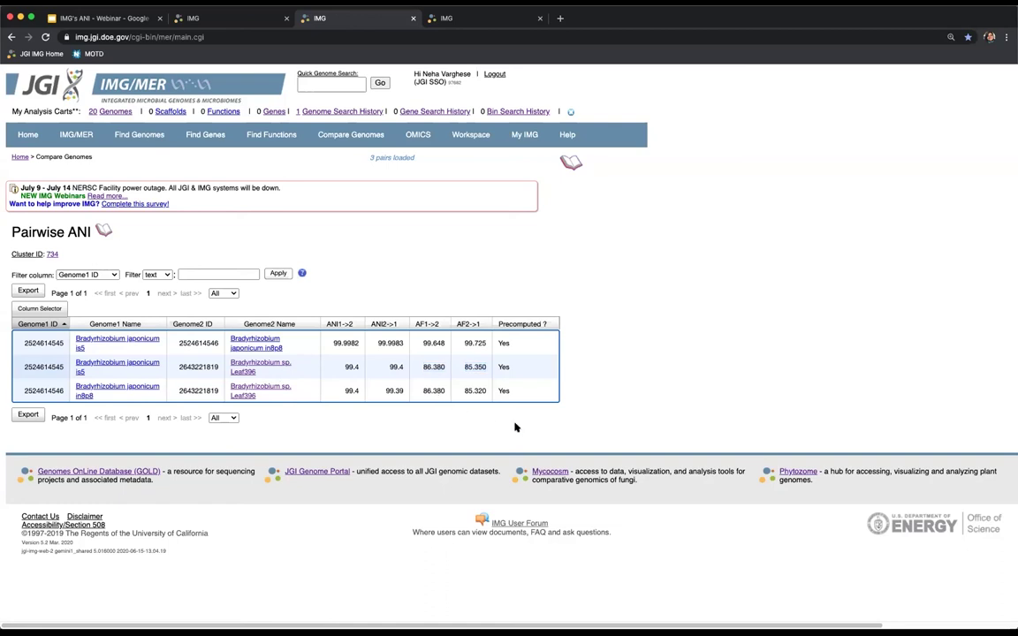
- Return to the filtered ANI Clusters list and open cluster 884 in a new tab
click(248, 18)
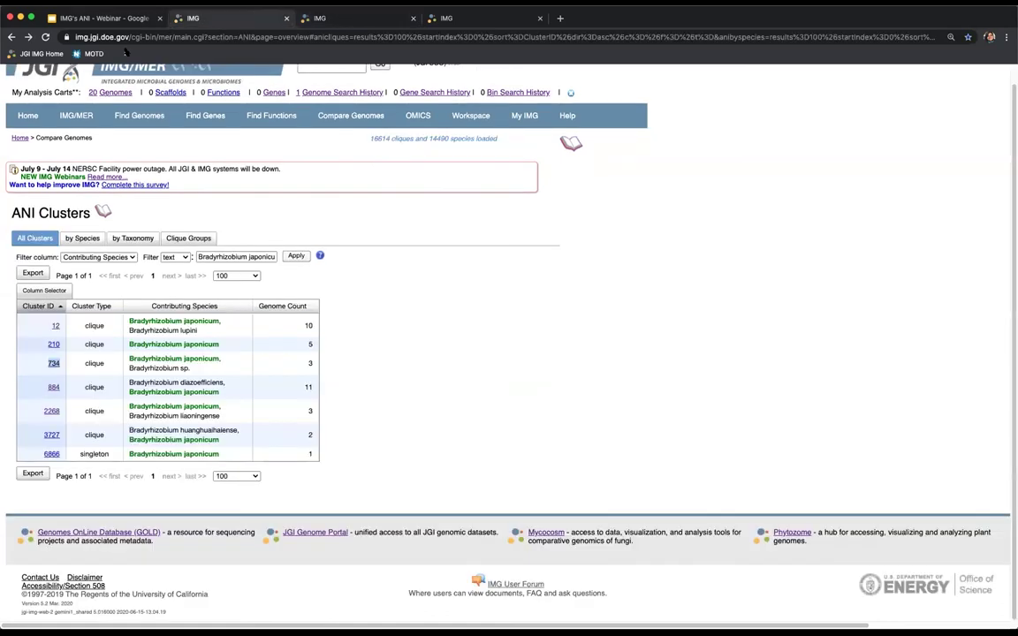
click(200, 373)
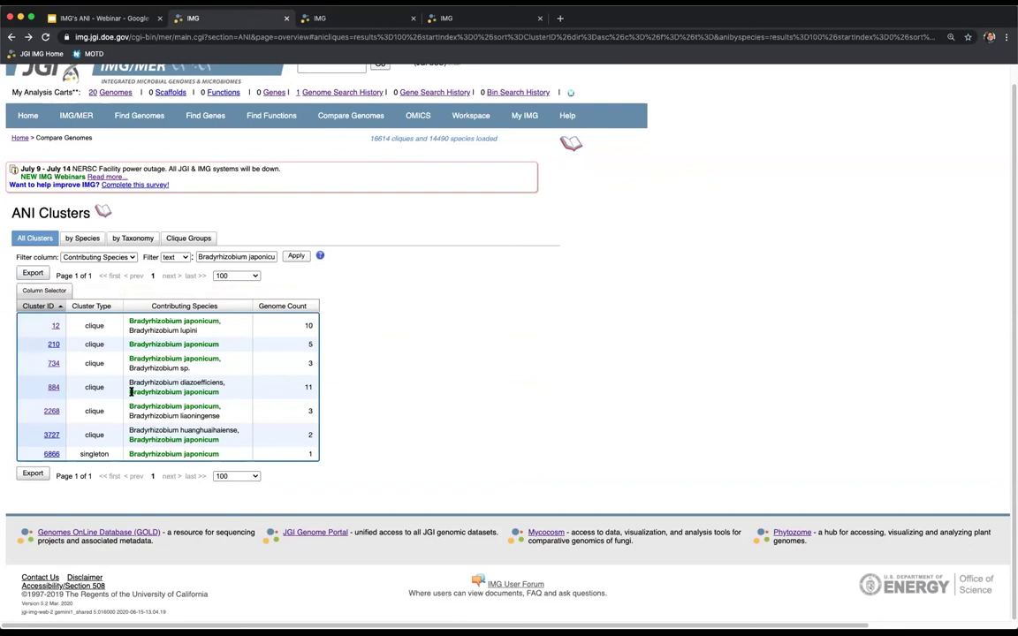
right_click(52, 394)
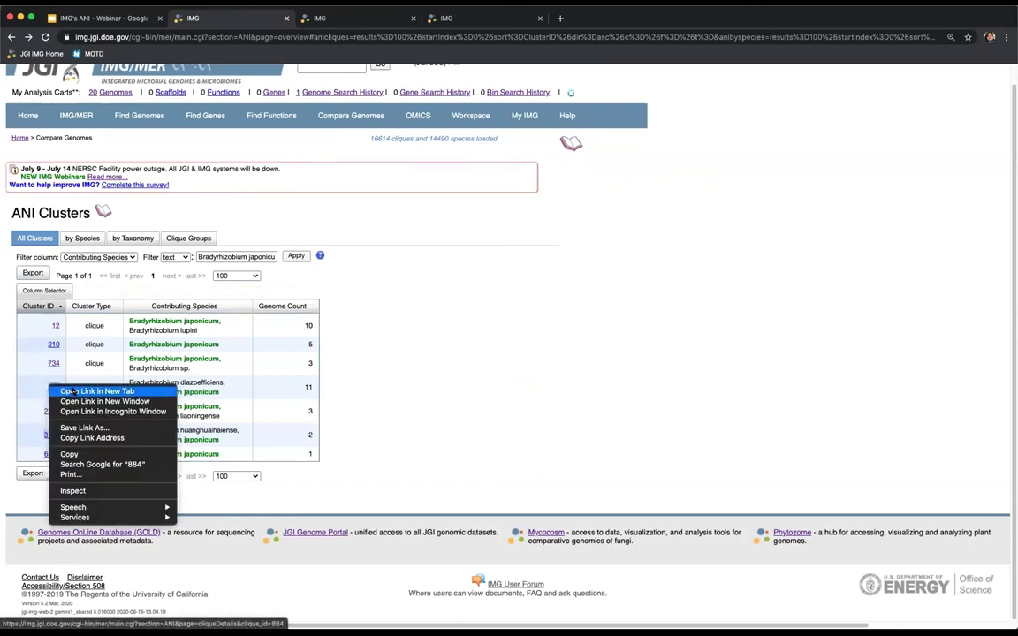
click(75, 392)
click(459, 18)
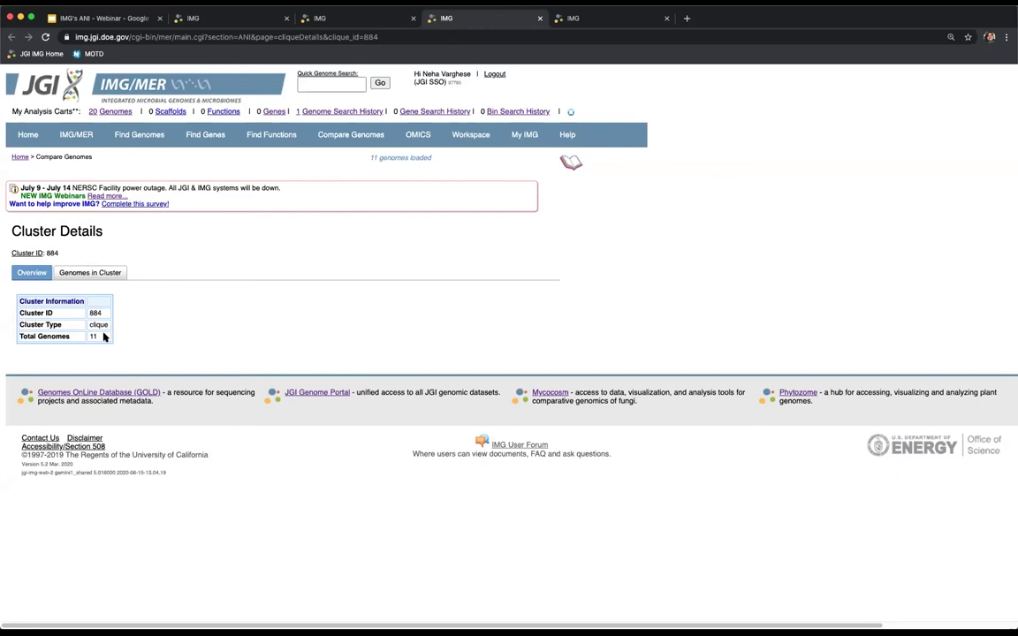
- List cluster 884's genomes sorted by Species, select all 11, and run Pairwise ANI
click(91, 272)
scroll(509, 528, down, 2)
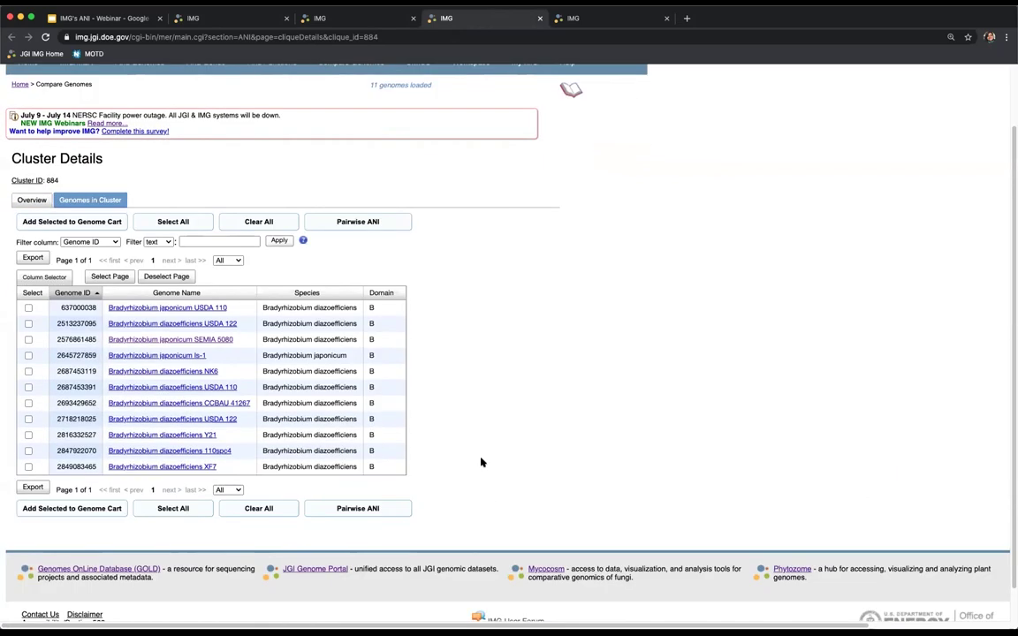
click(331, 291)
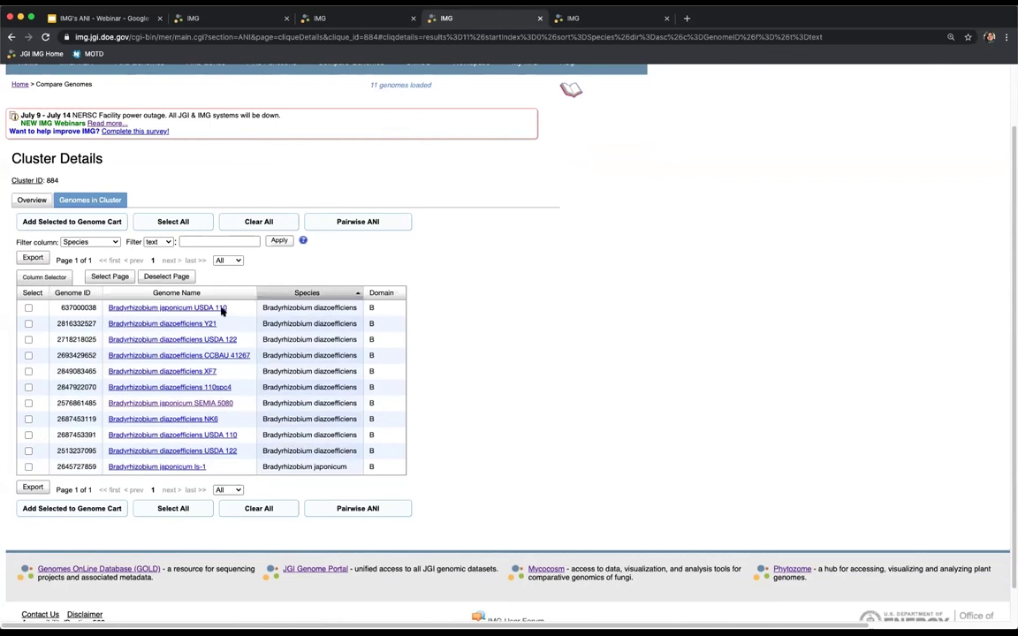
drag(347, 467, 322, 469)
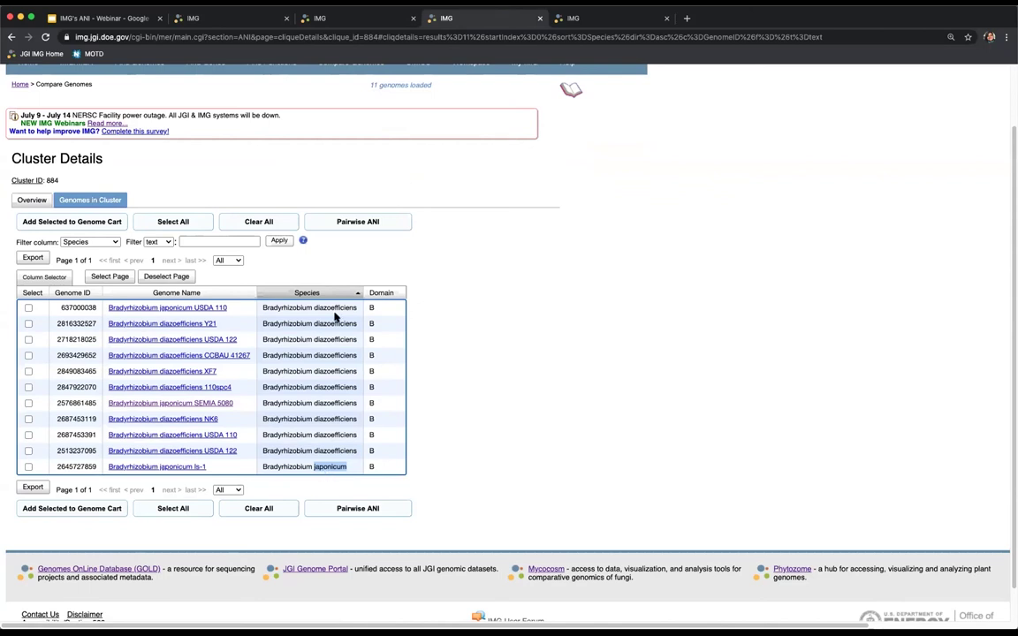
click(108, 276)
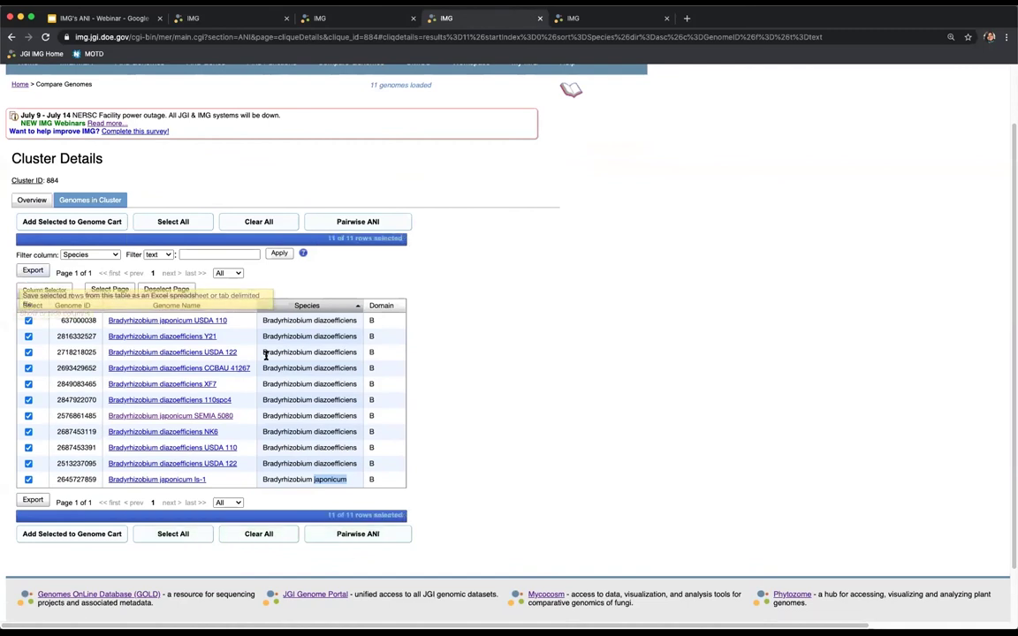
click(342, 536)
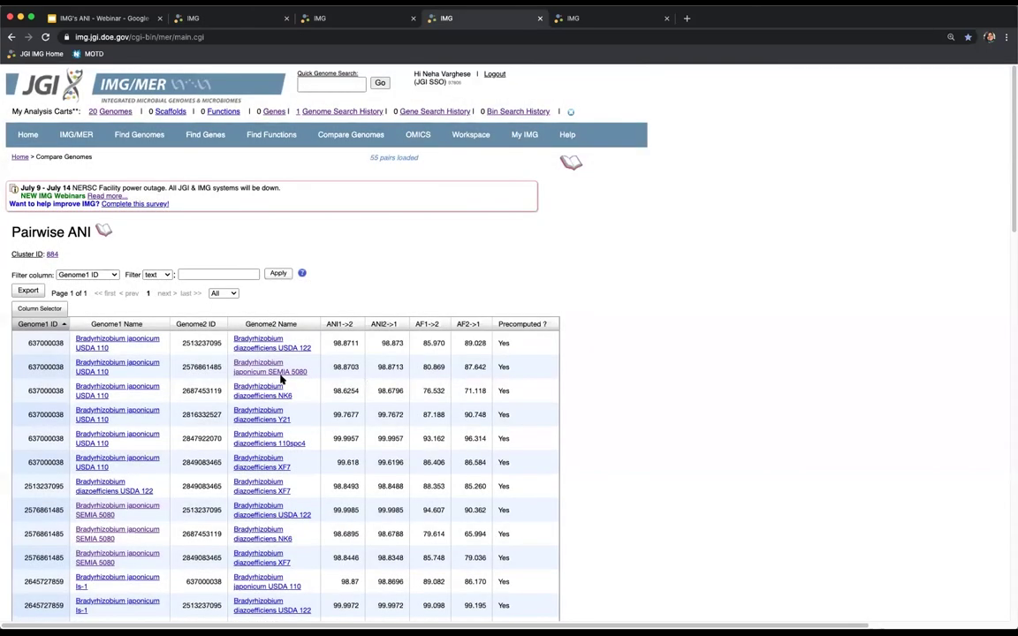
- Sort cluster 884's pairwise table by Genome1 Name descending, then return to the ANI Clusters tab
click(129, 327)
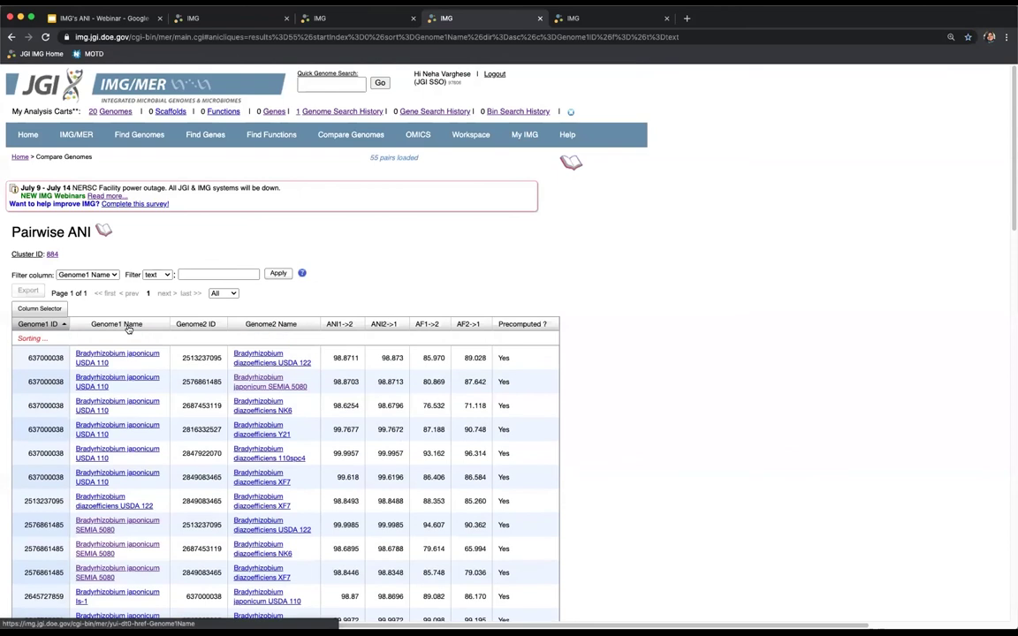
click(130, 329)
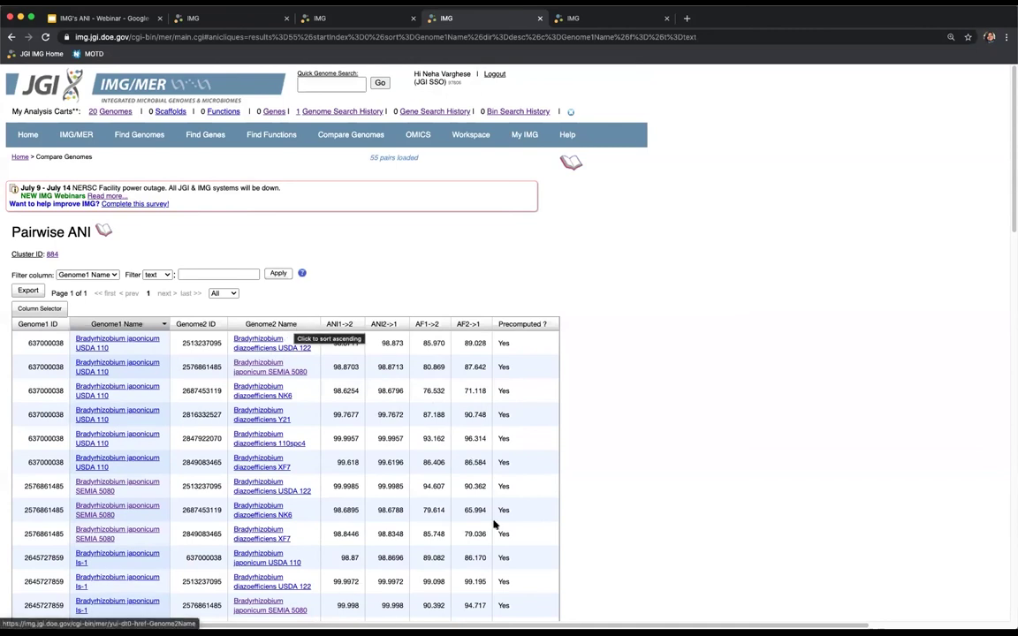
scroll(441, 543, down, 2)
key(super+2)
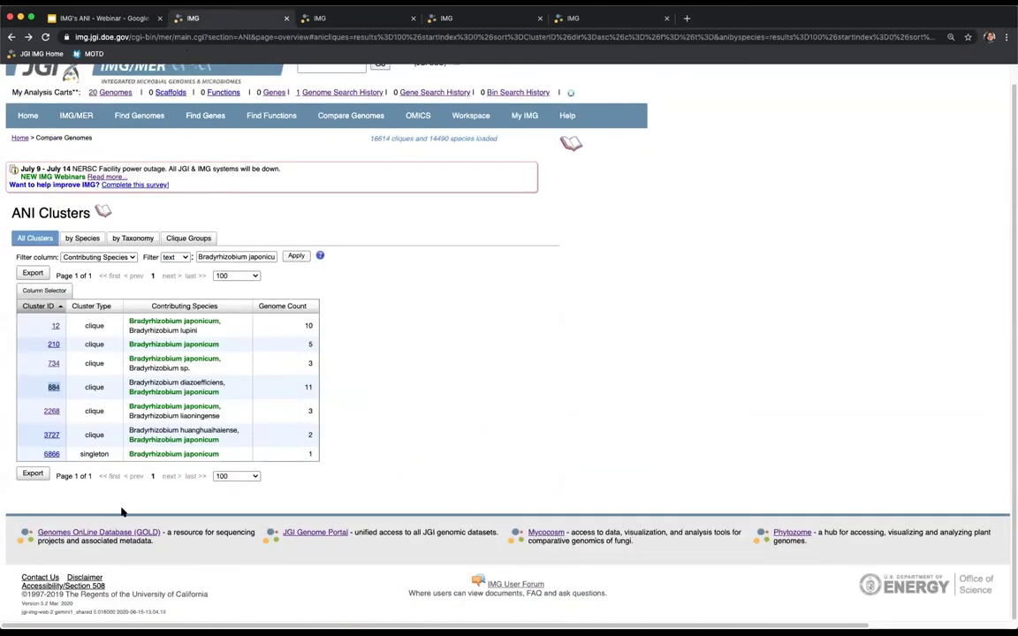